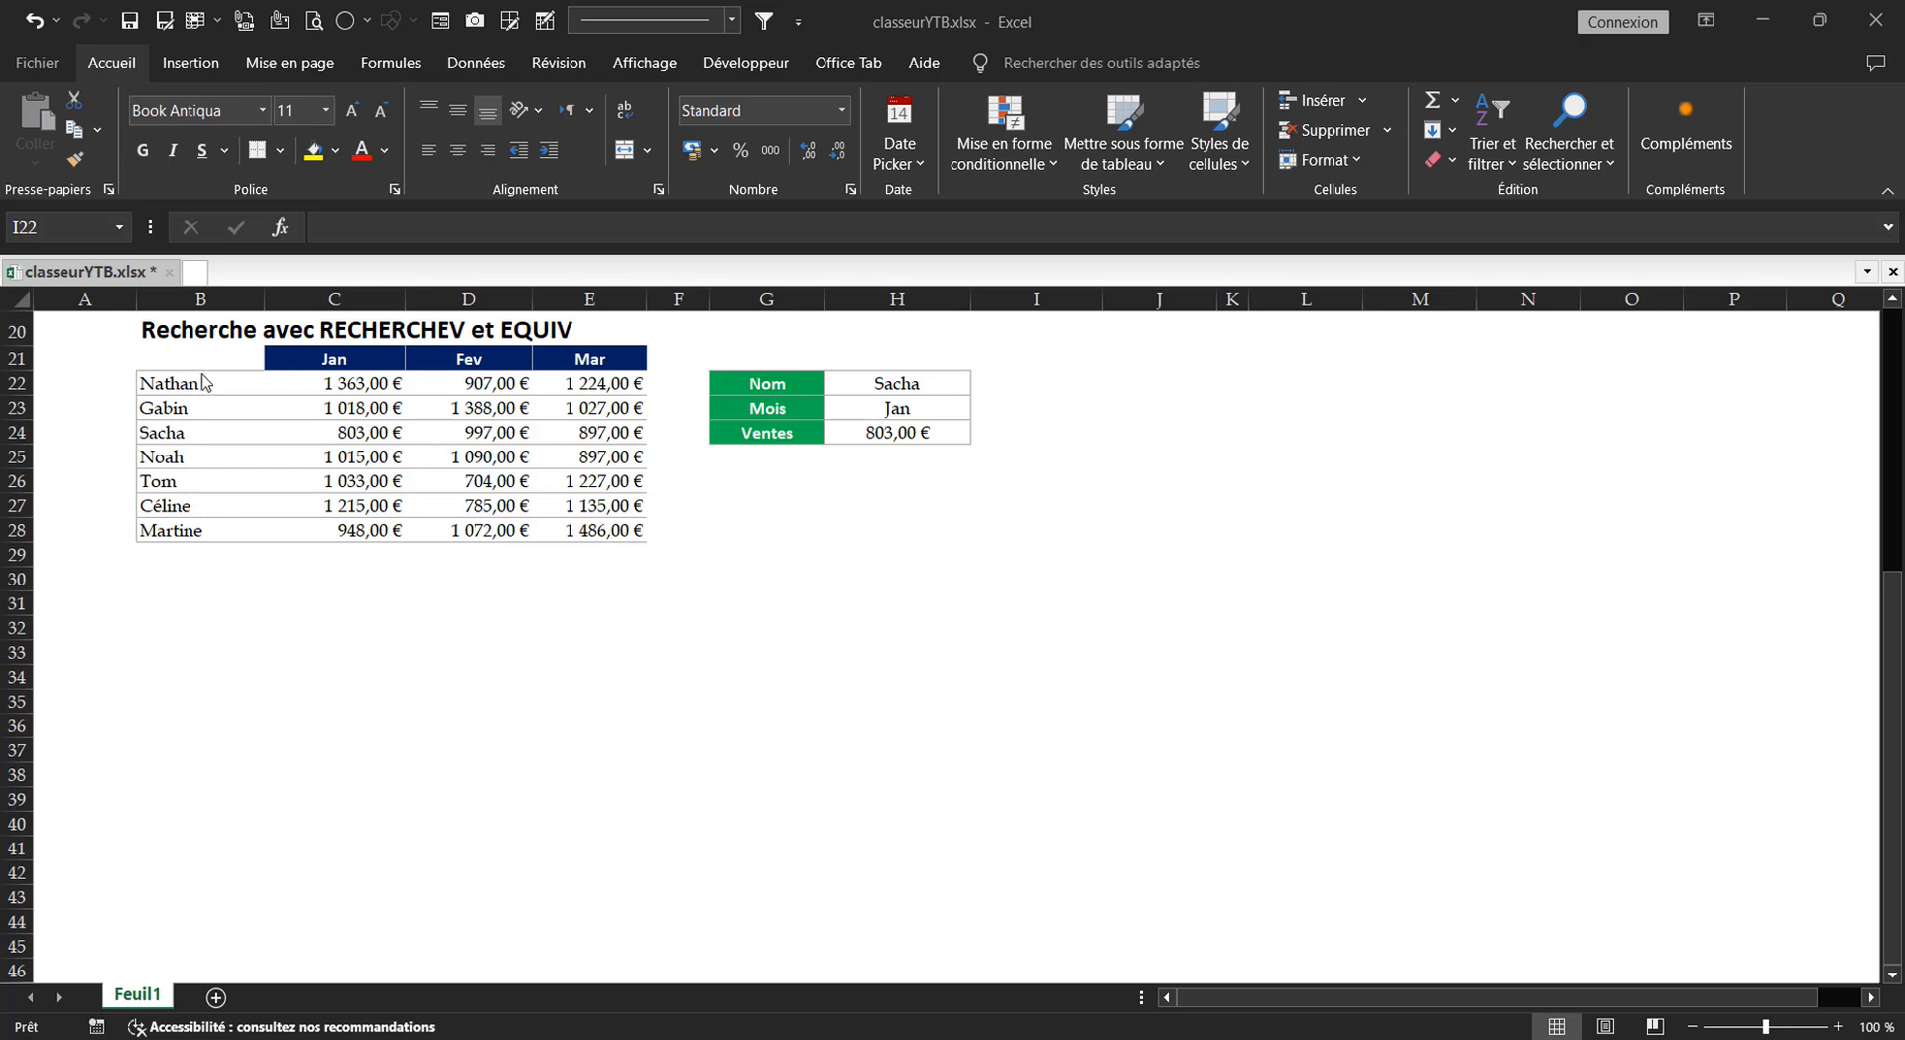
- Examine the month headers, the name column and the lookup cells beside the sales table
{"action": "left_click", "coordinate": [295, 368]}
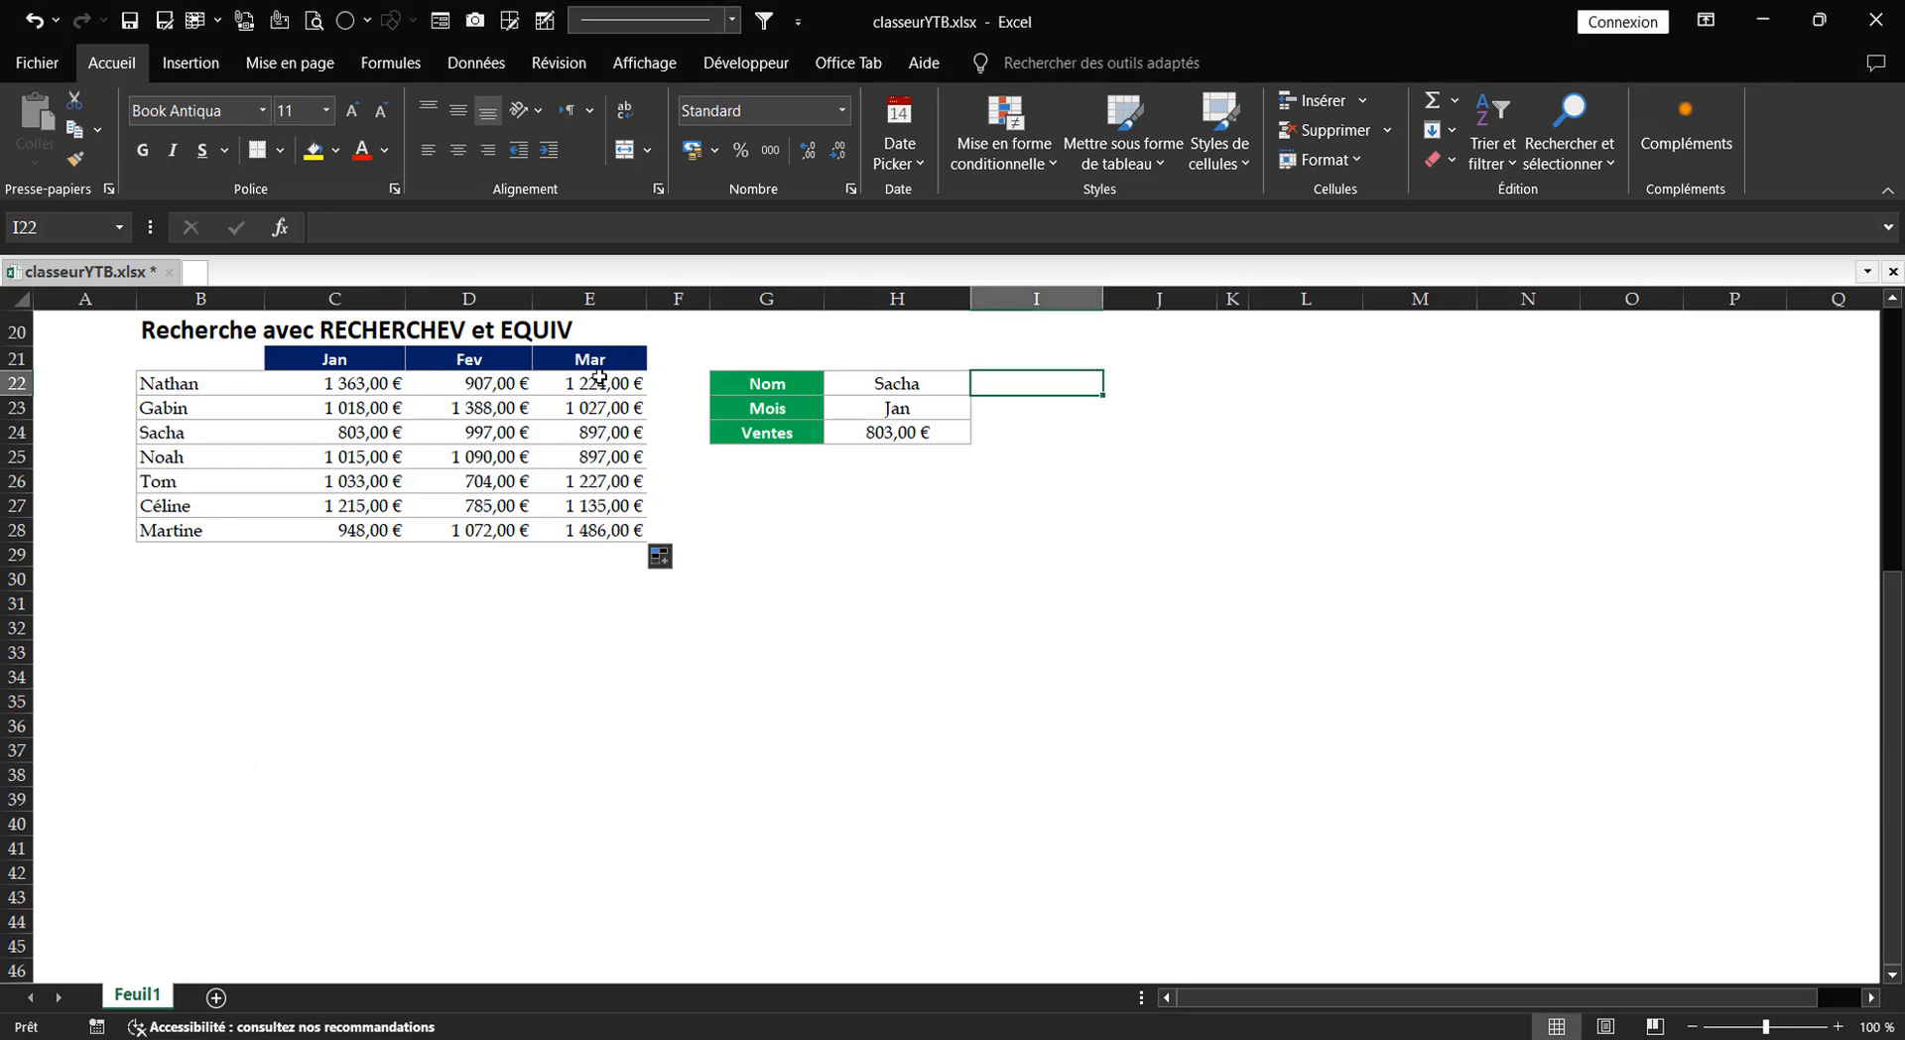
{"action": "left_click_drag", "start_coordinate": [346, 355], "coordinate": [538, 344]}
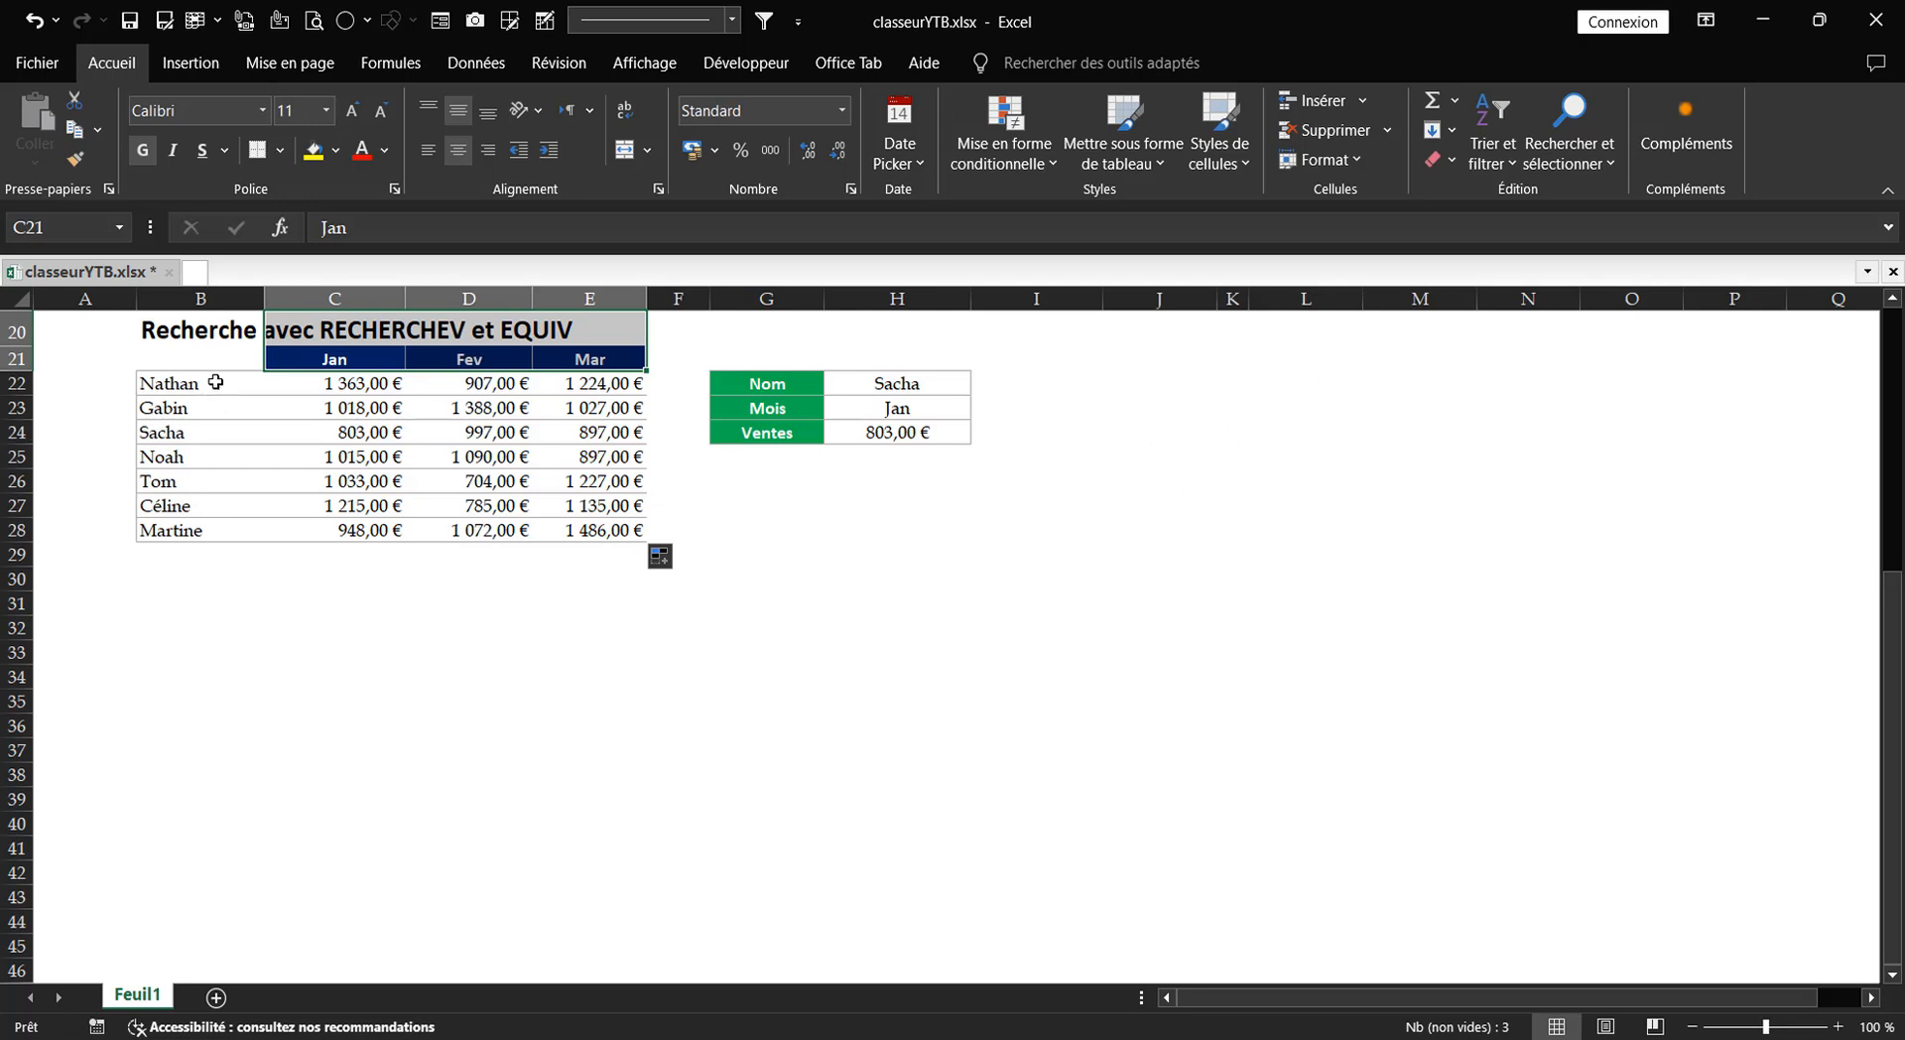
{"action": "left_click_drag", "start_coordinate": [215, 382], "coordinate": [212, 531]}
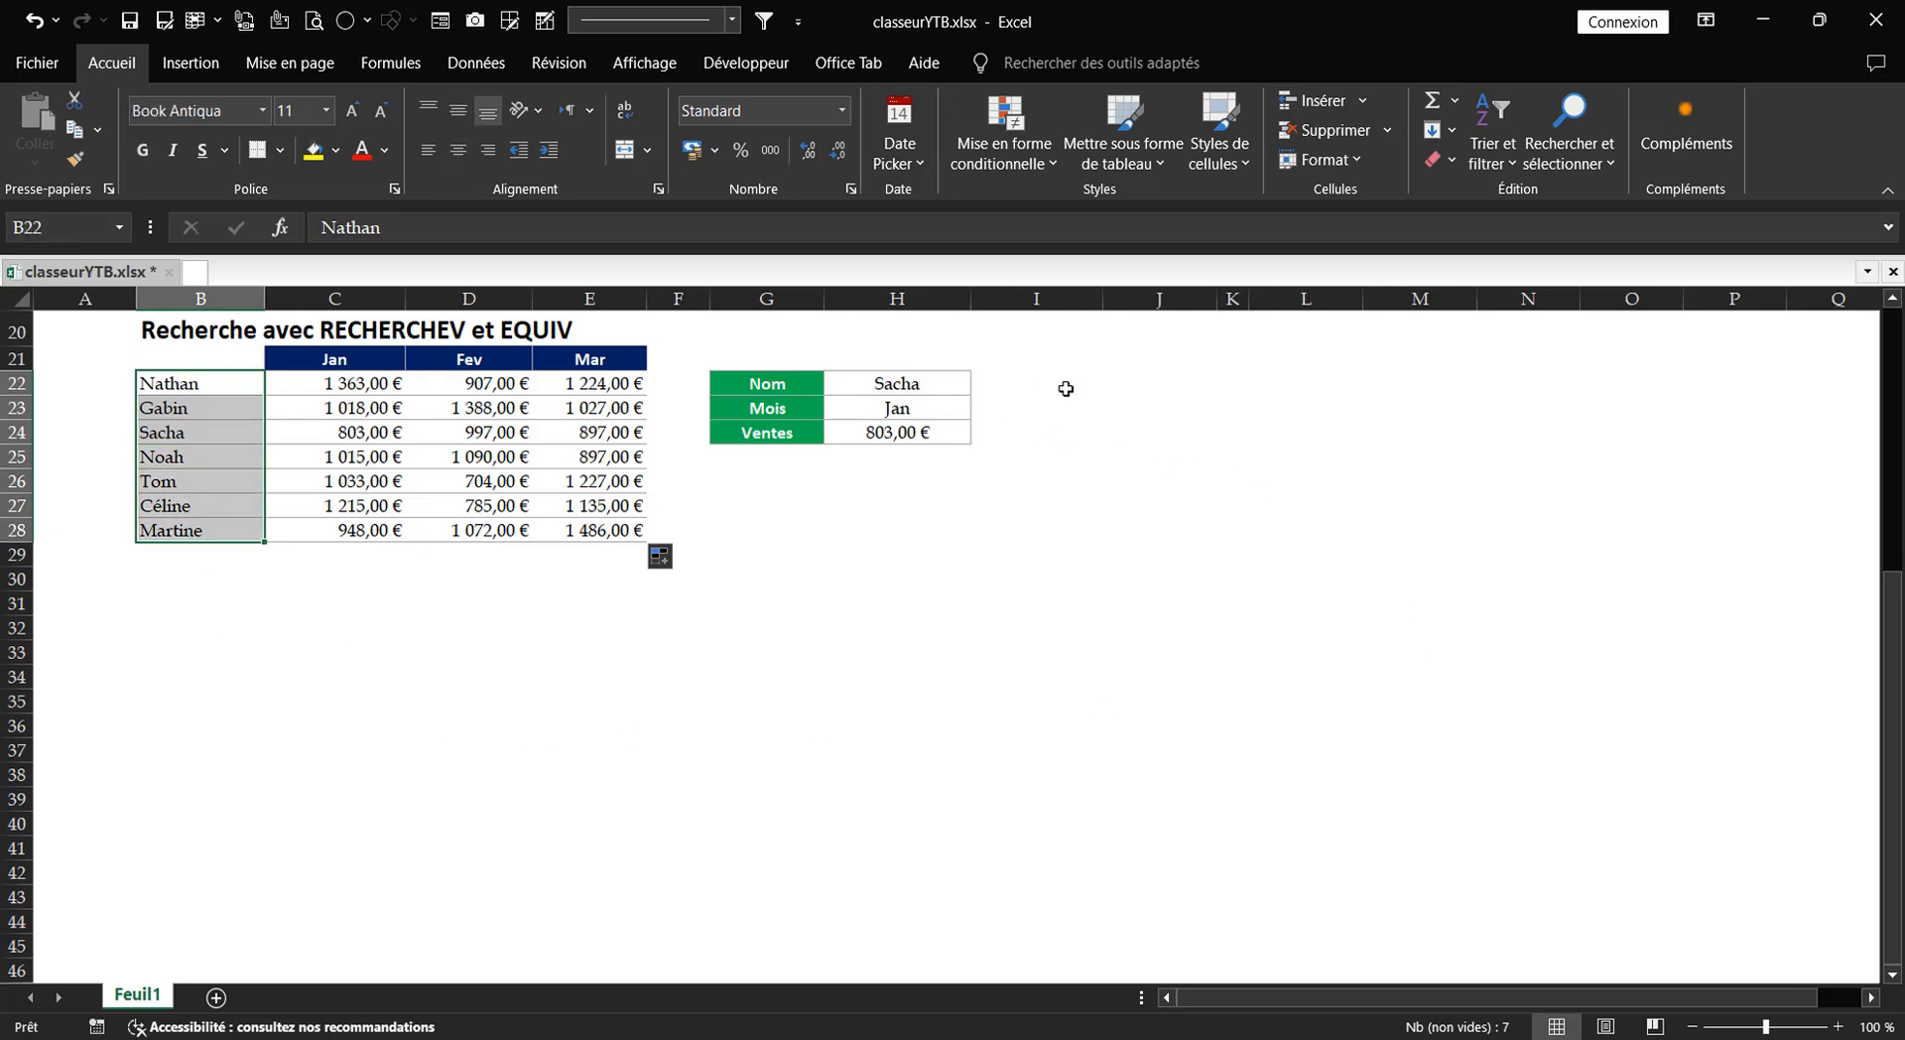
{"action": "left_click", "coordinate": [1033, 436]}
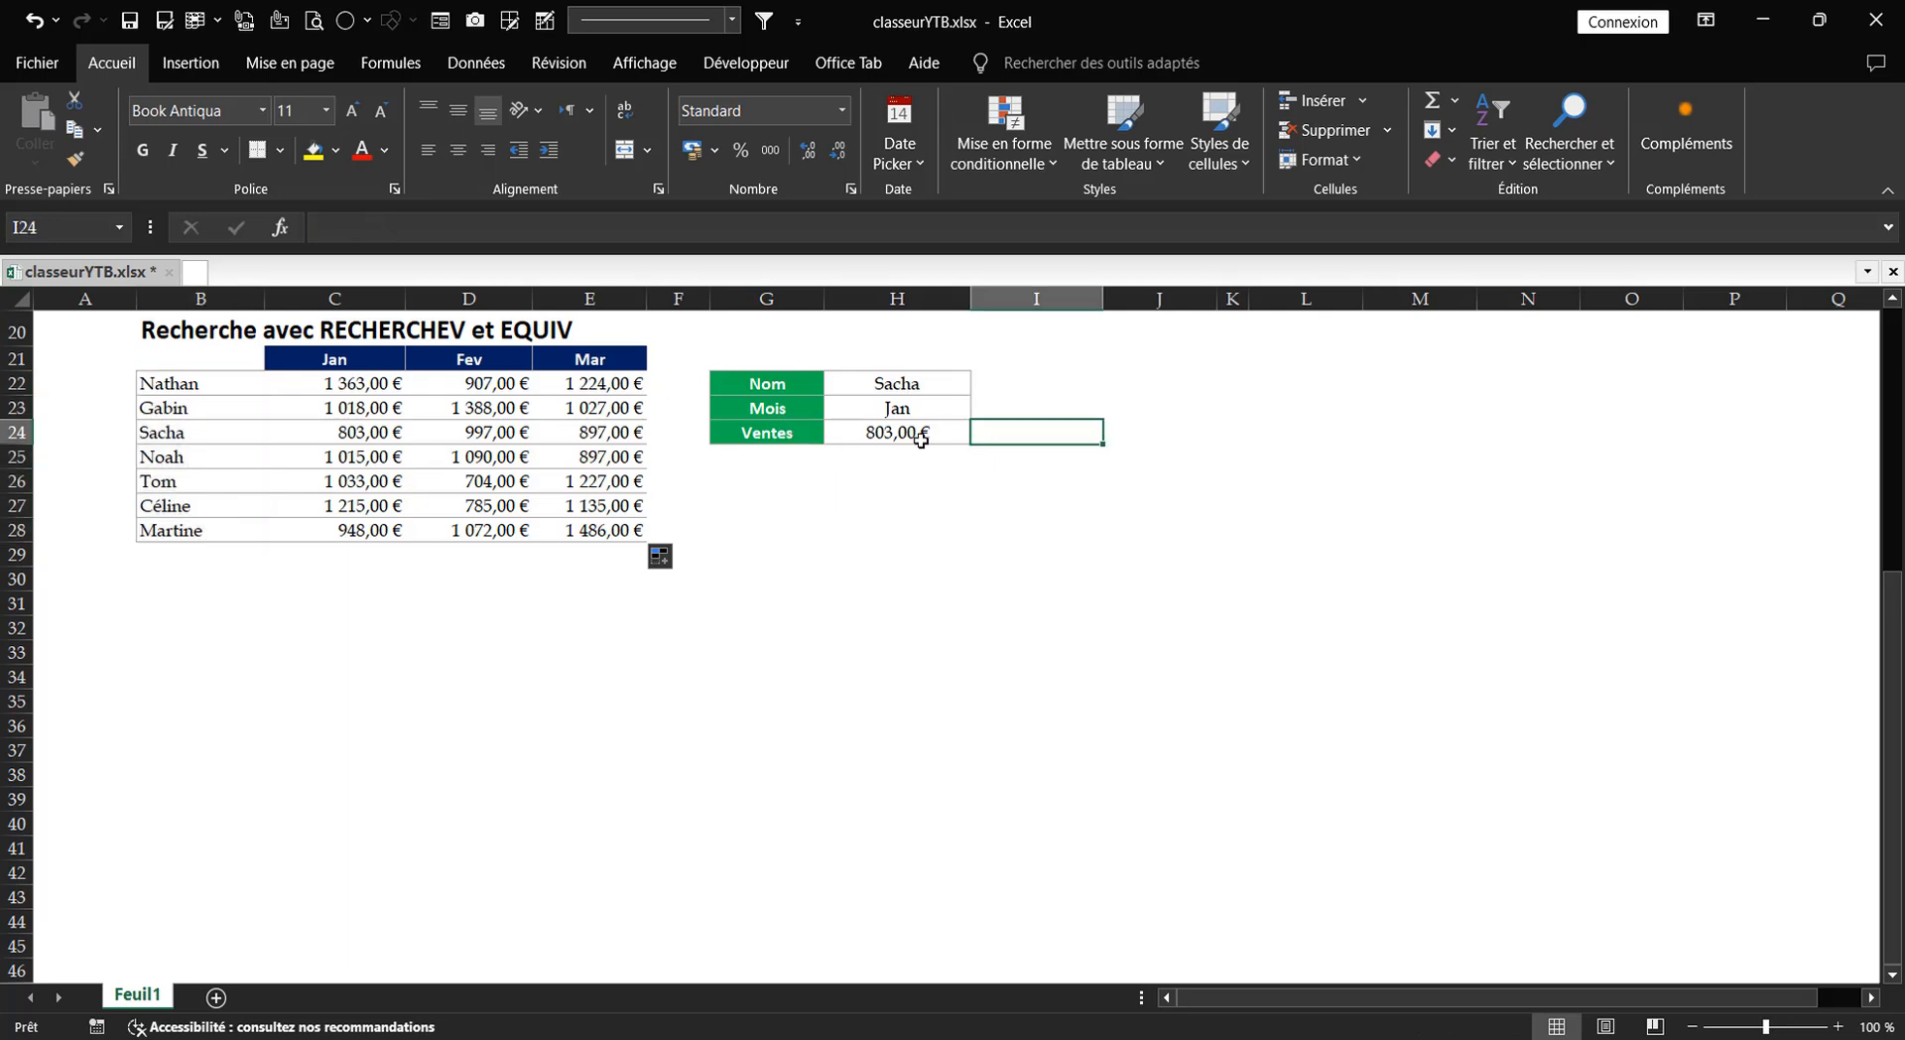
{"action": "left_click", "coordinate": [934, 380]}
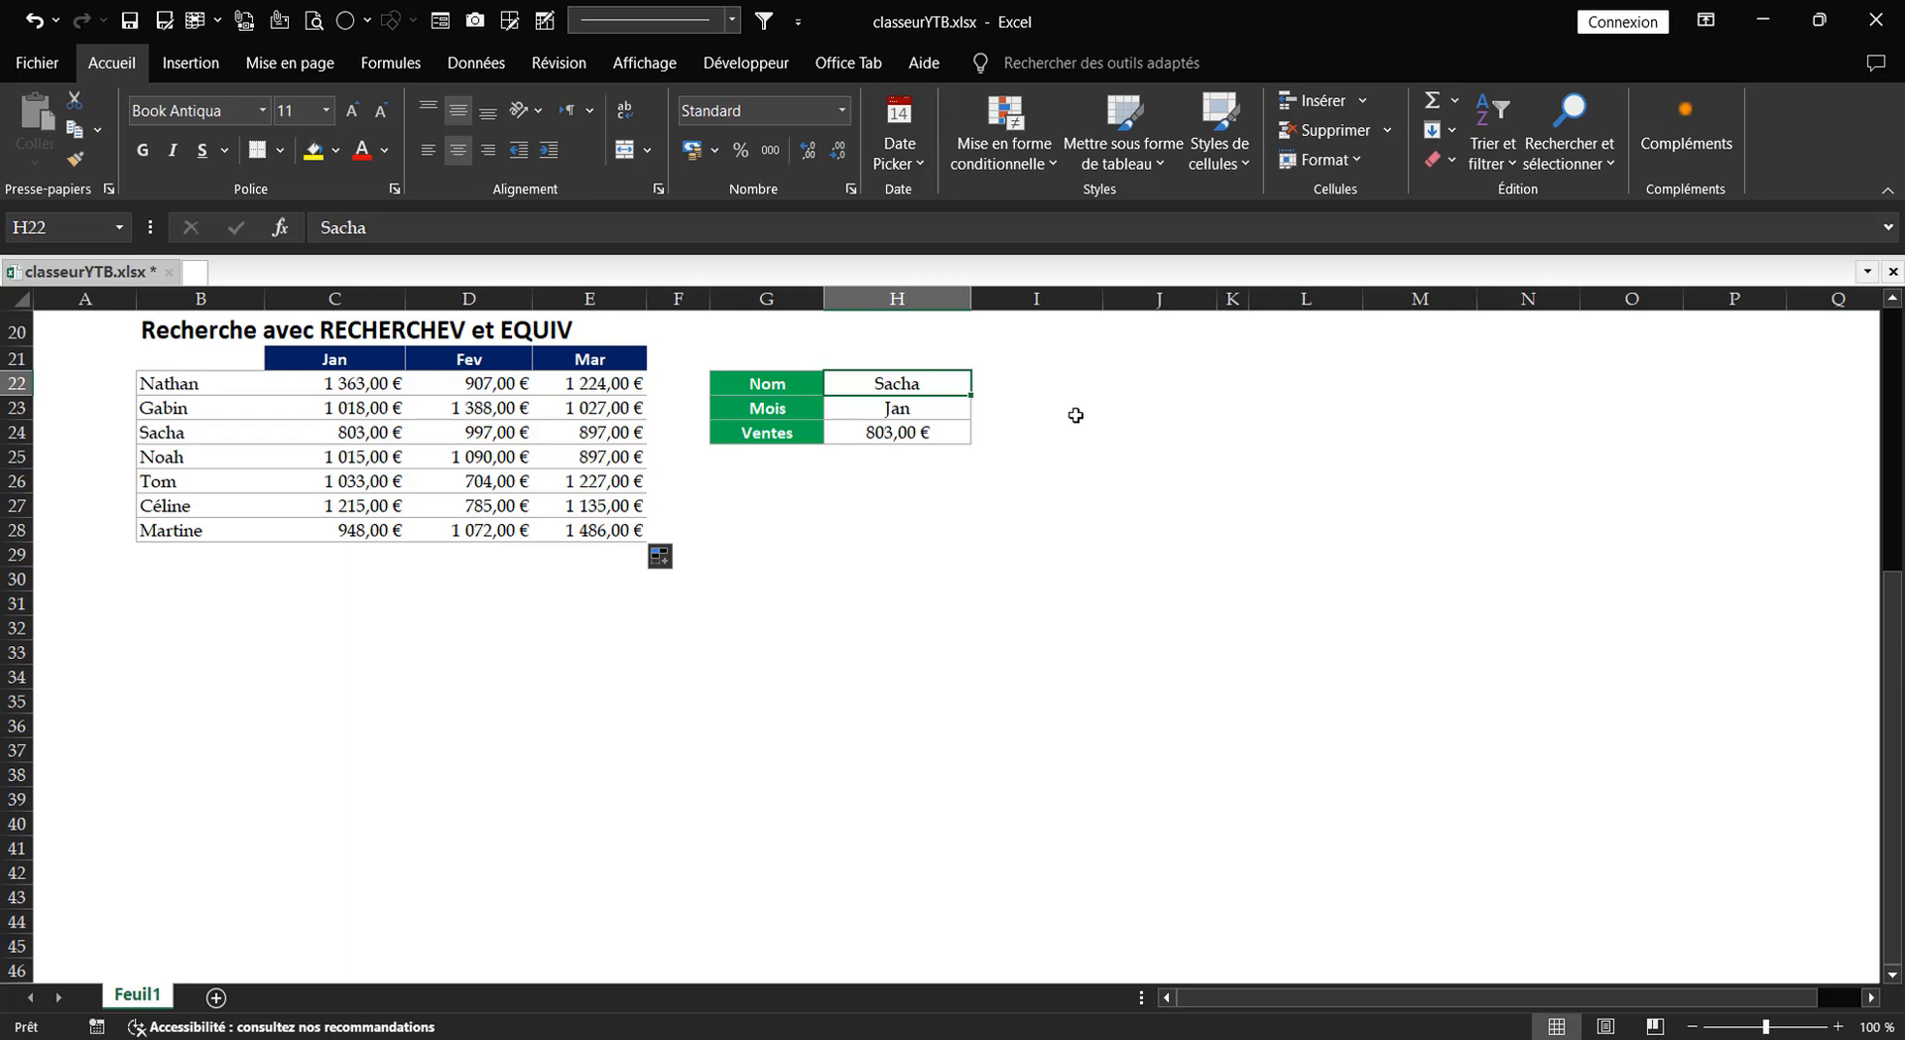
{"action": "left_click_drag", "start_coordinate": [1058, 437], "coordinate": [1053, 459]}
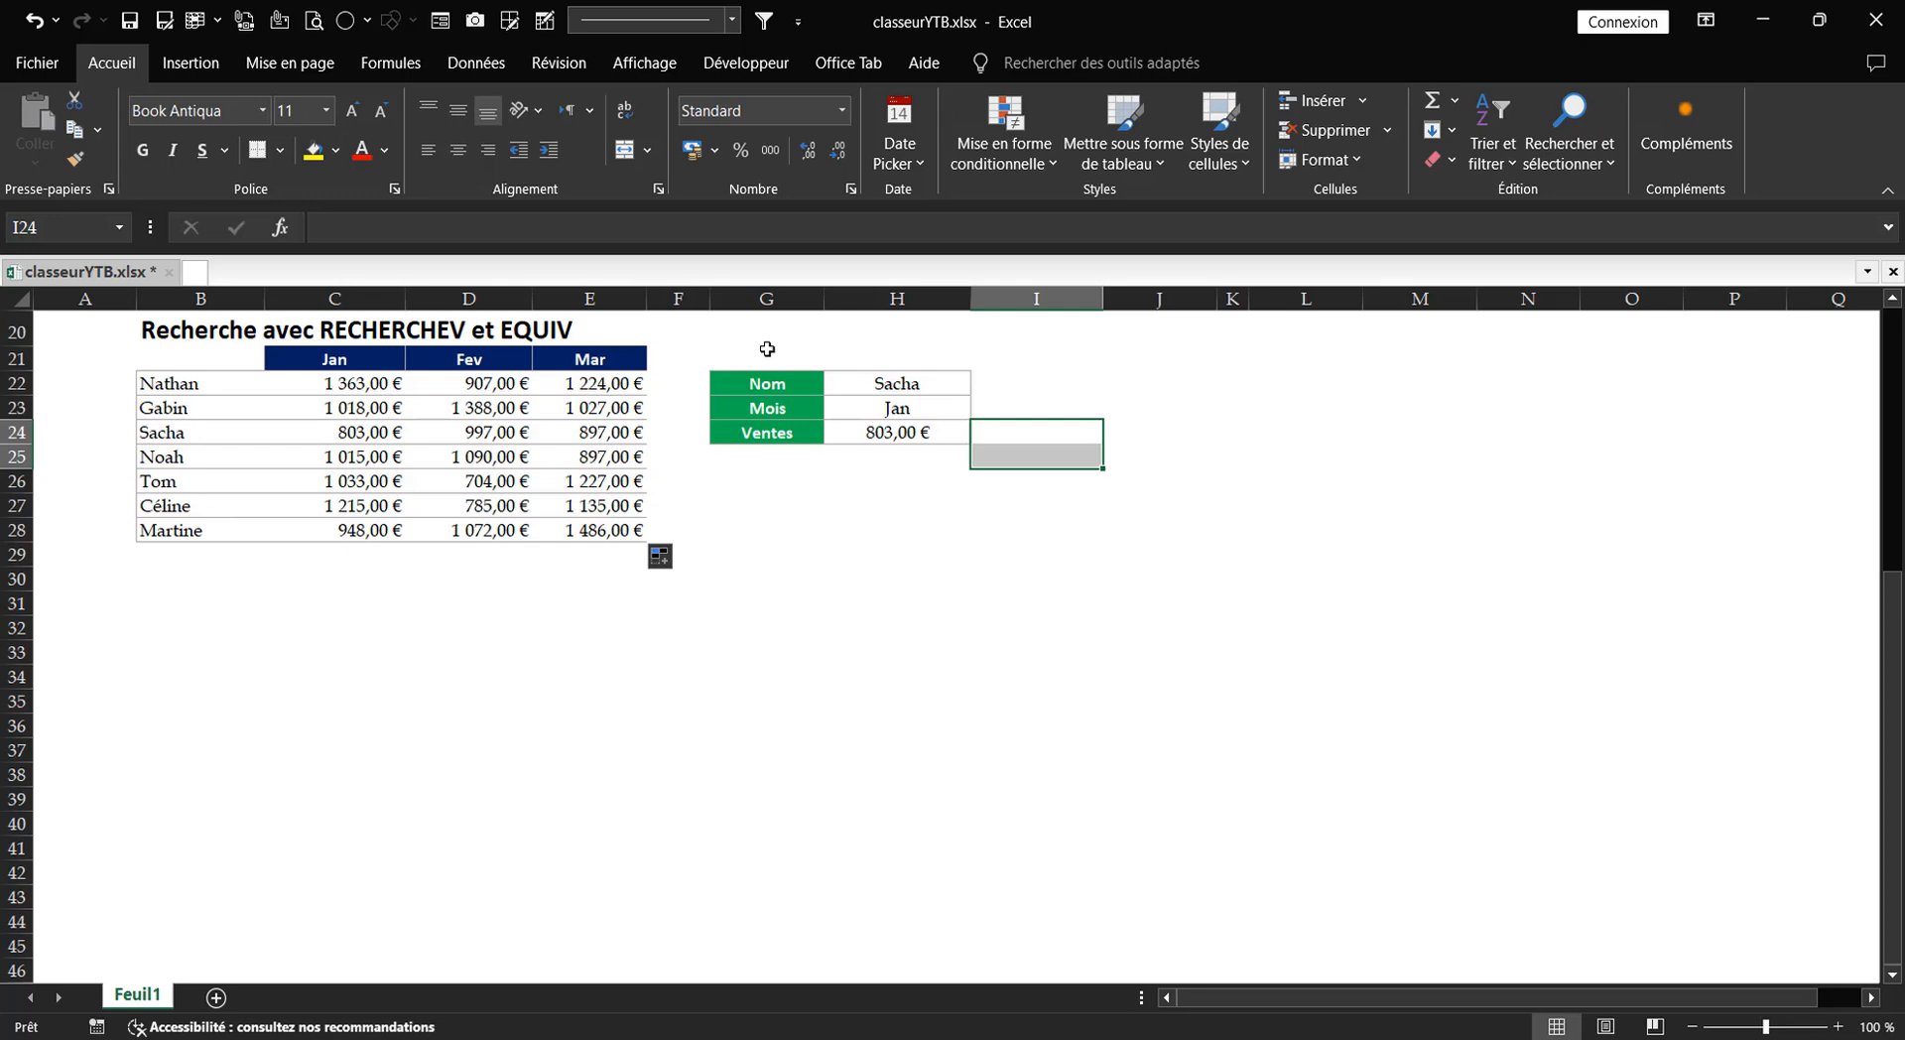
{"action": "left_click", "coordinate": [929, 381]}
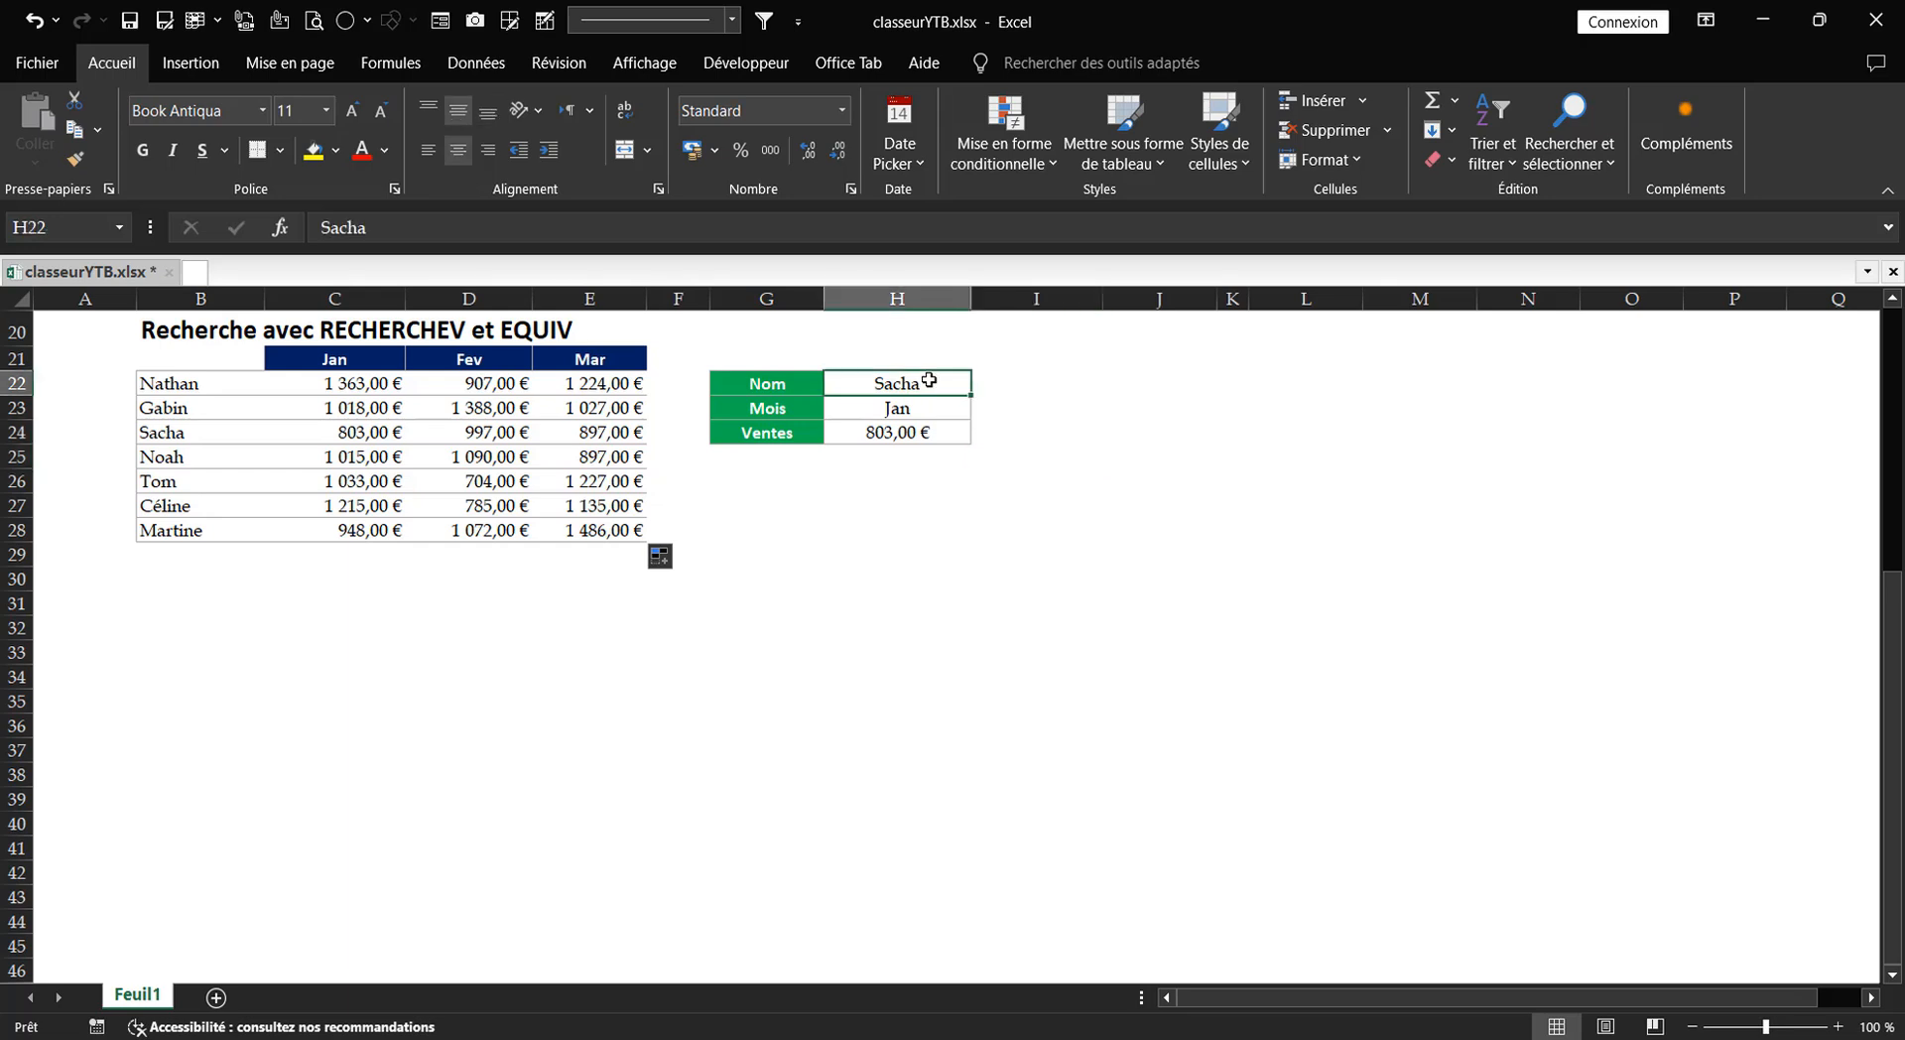
{"action": "type", "text": "Gabin"}
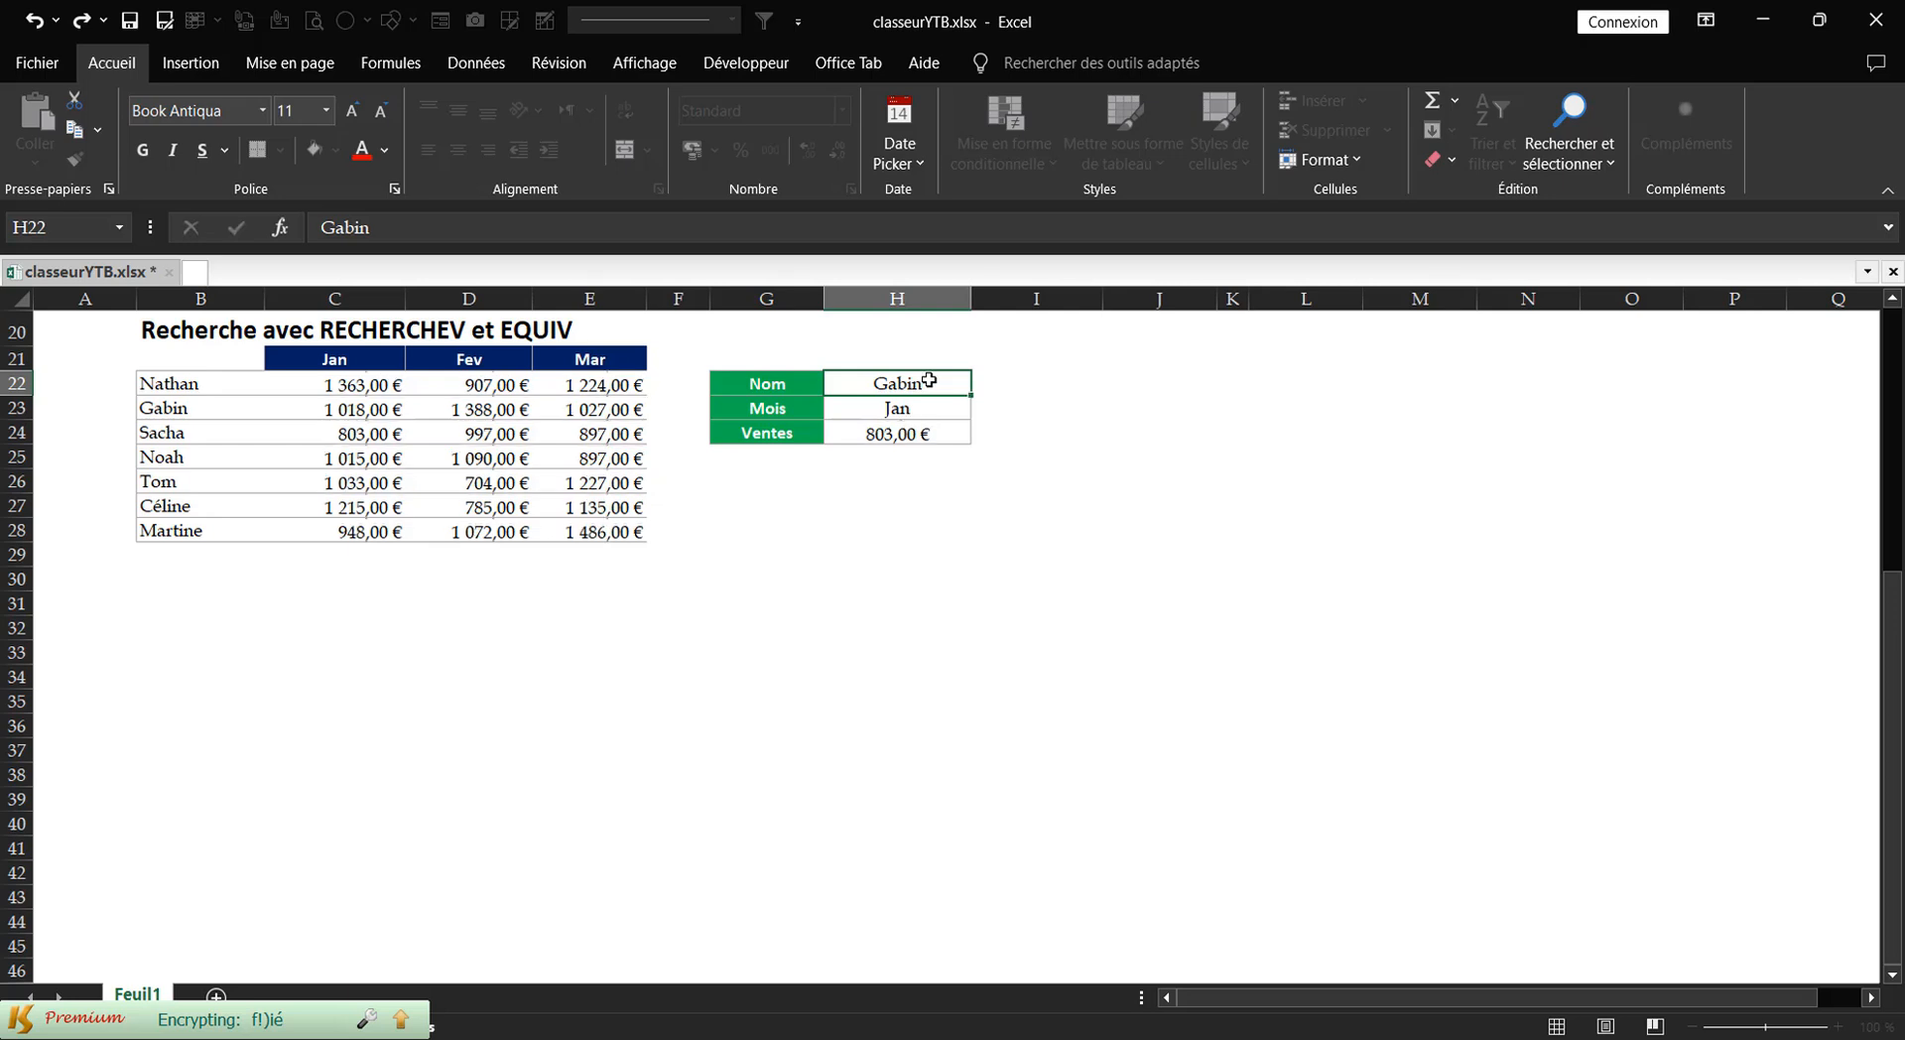
{"action": "key", "text": "Return"}
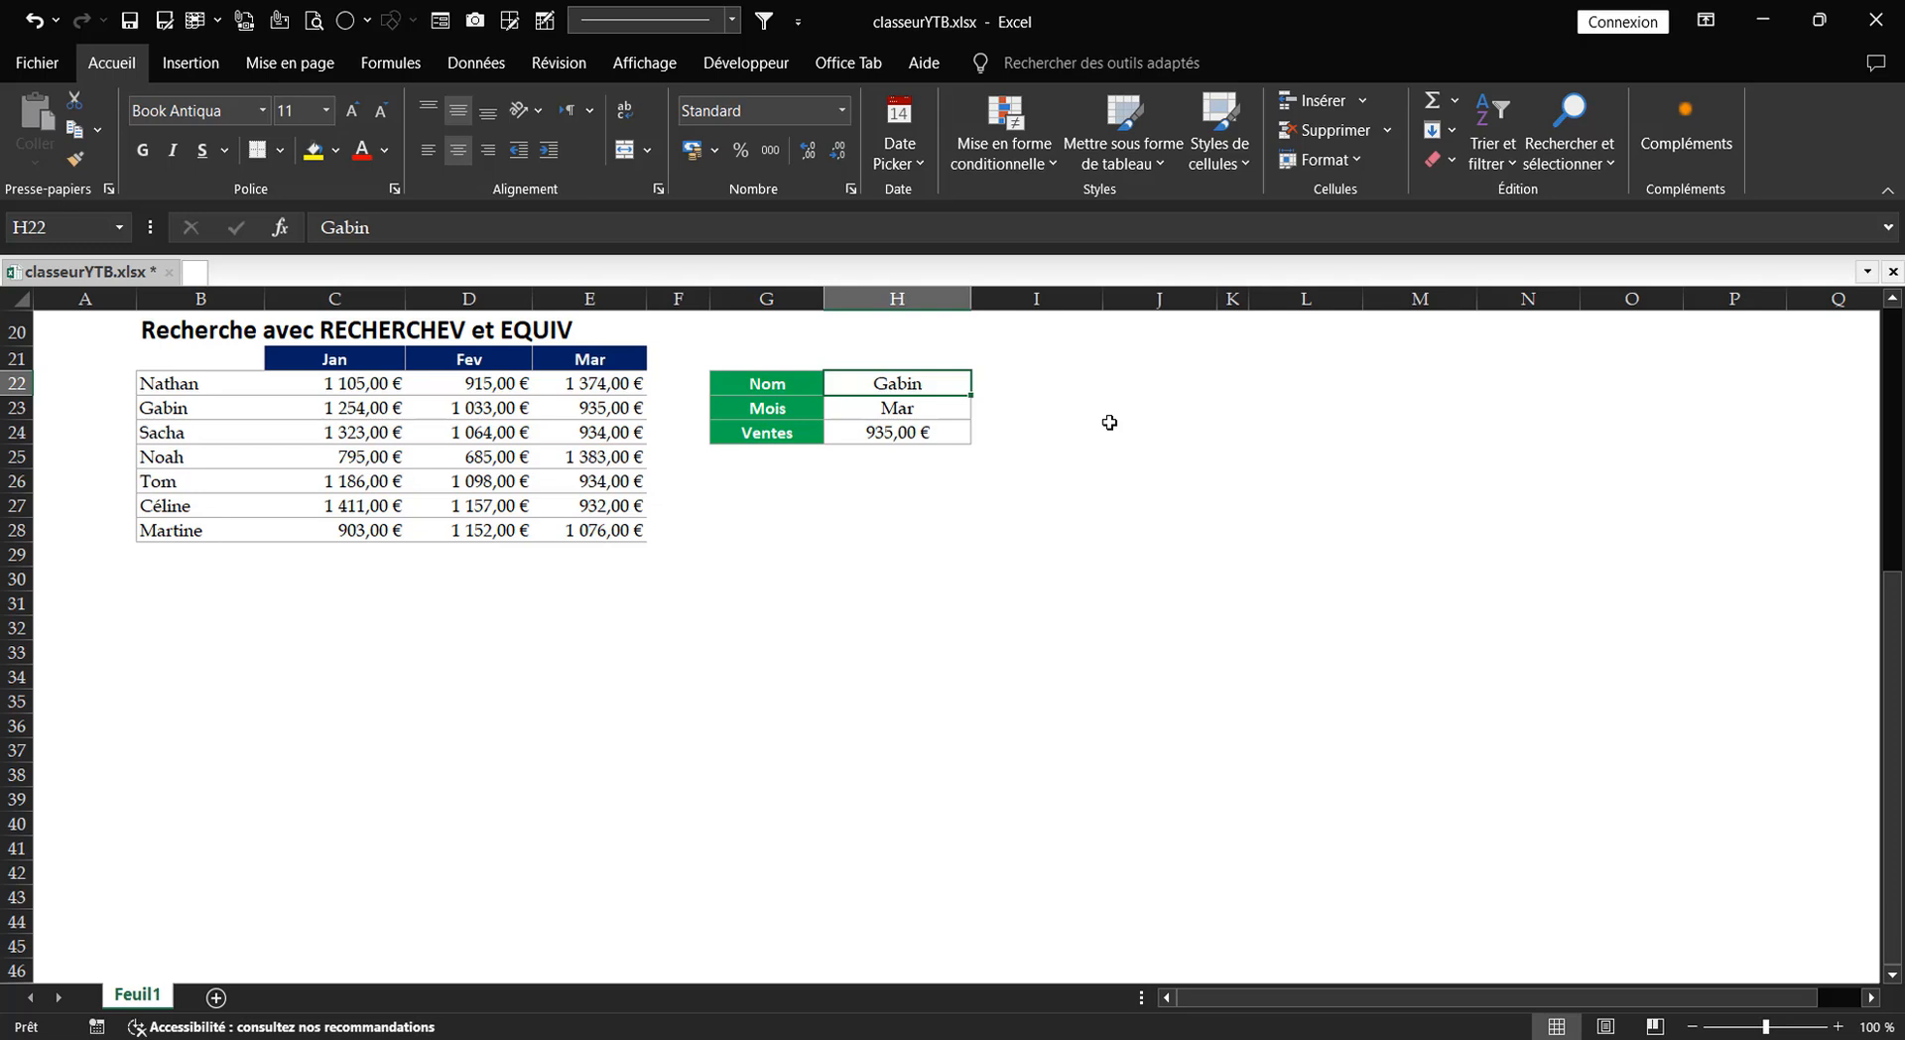
{"action": "left_click", "coordinate": [30, 19]}
{"action": "left_click", "coordinate": [30, 20]}
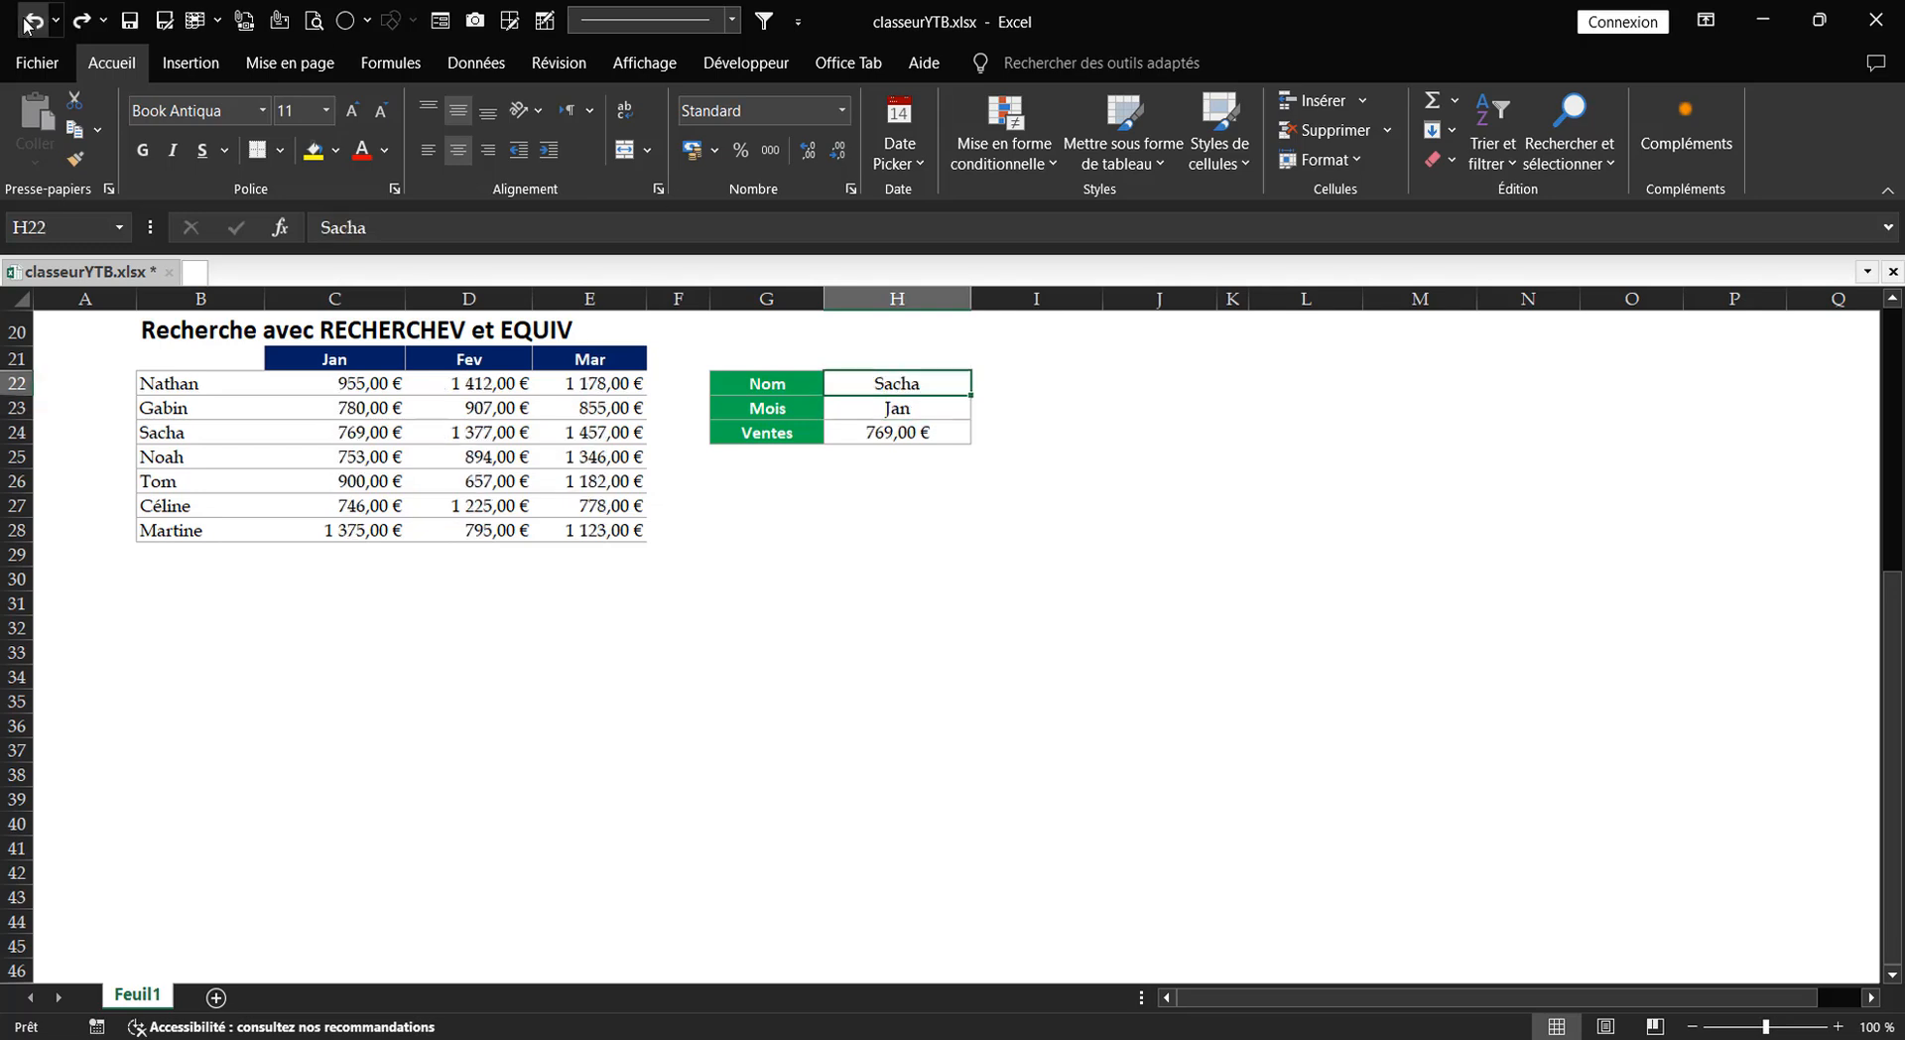
- Set the lookup name in H22 to the second person in the table and the month in H23 to Mar
{"action": "left_click", "coordinate": [1428, 682]}
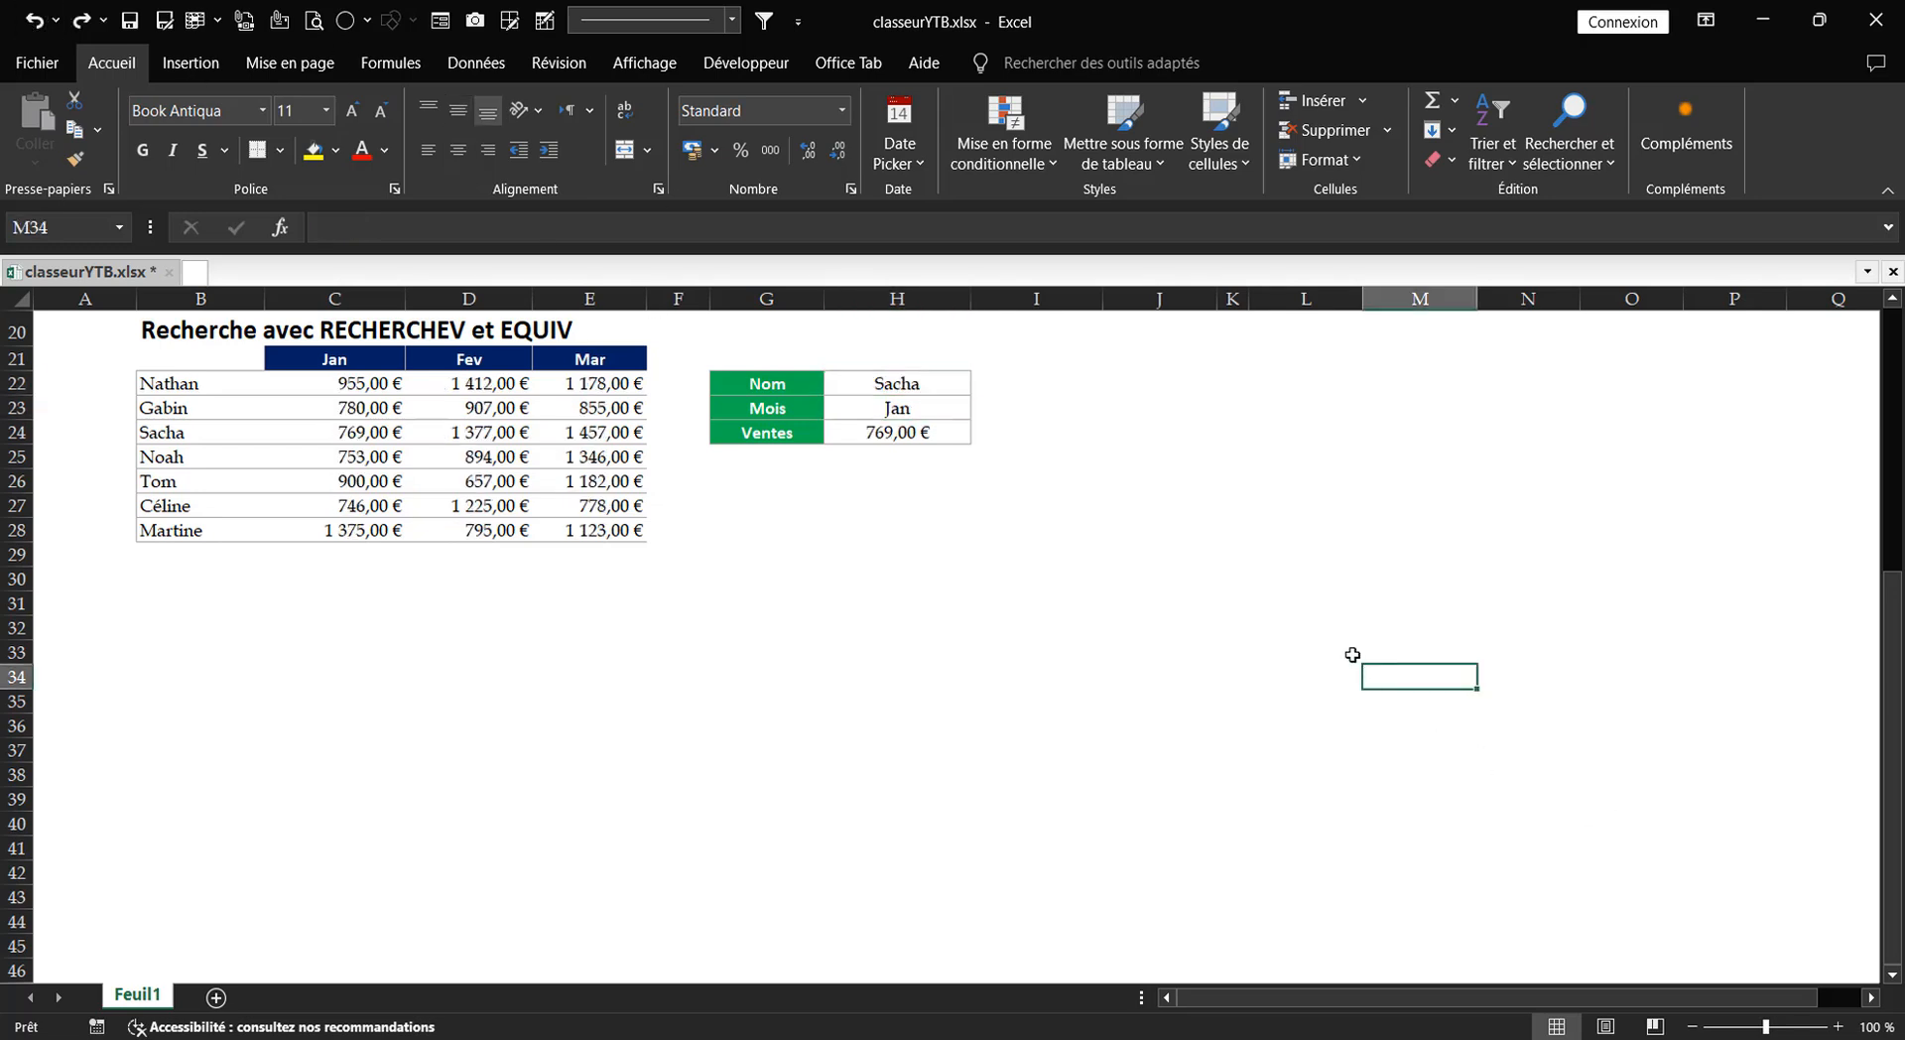
{"action": "left_click", "coordinate": [1234, 456]}
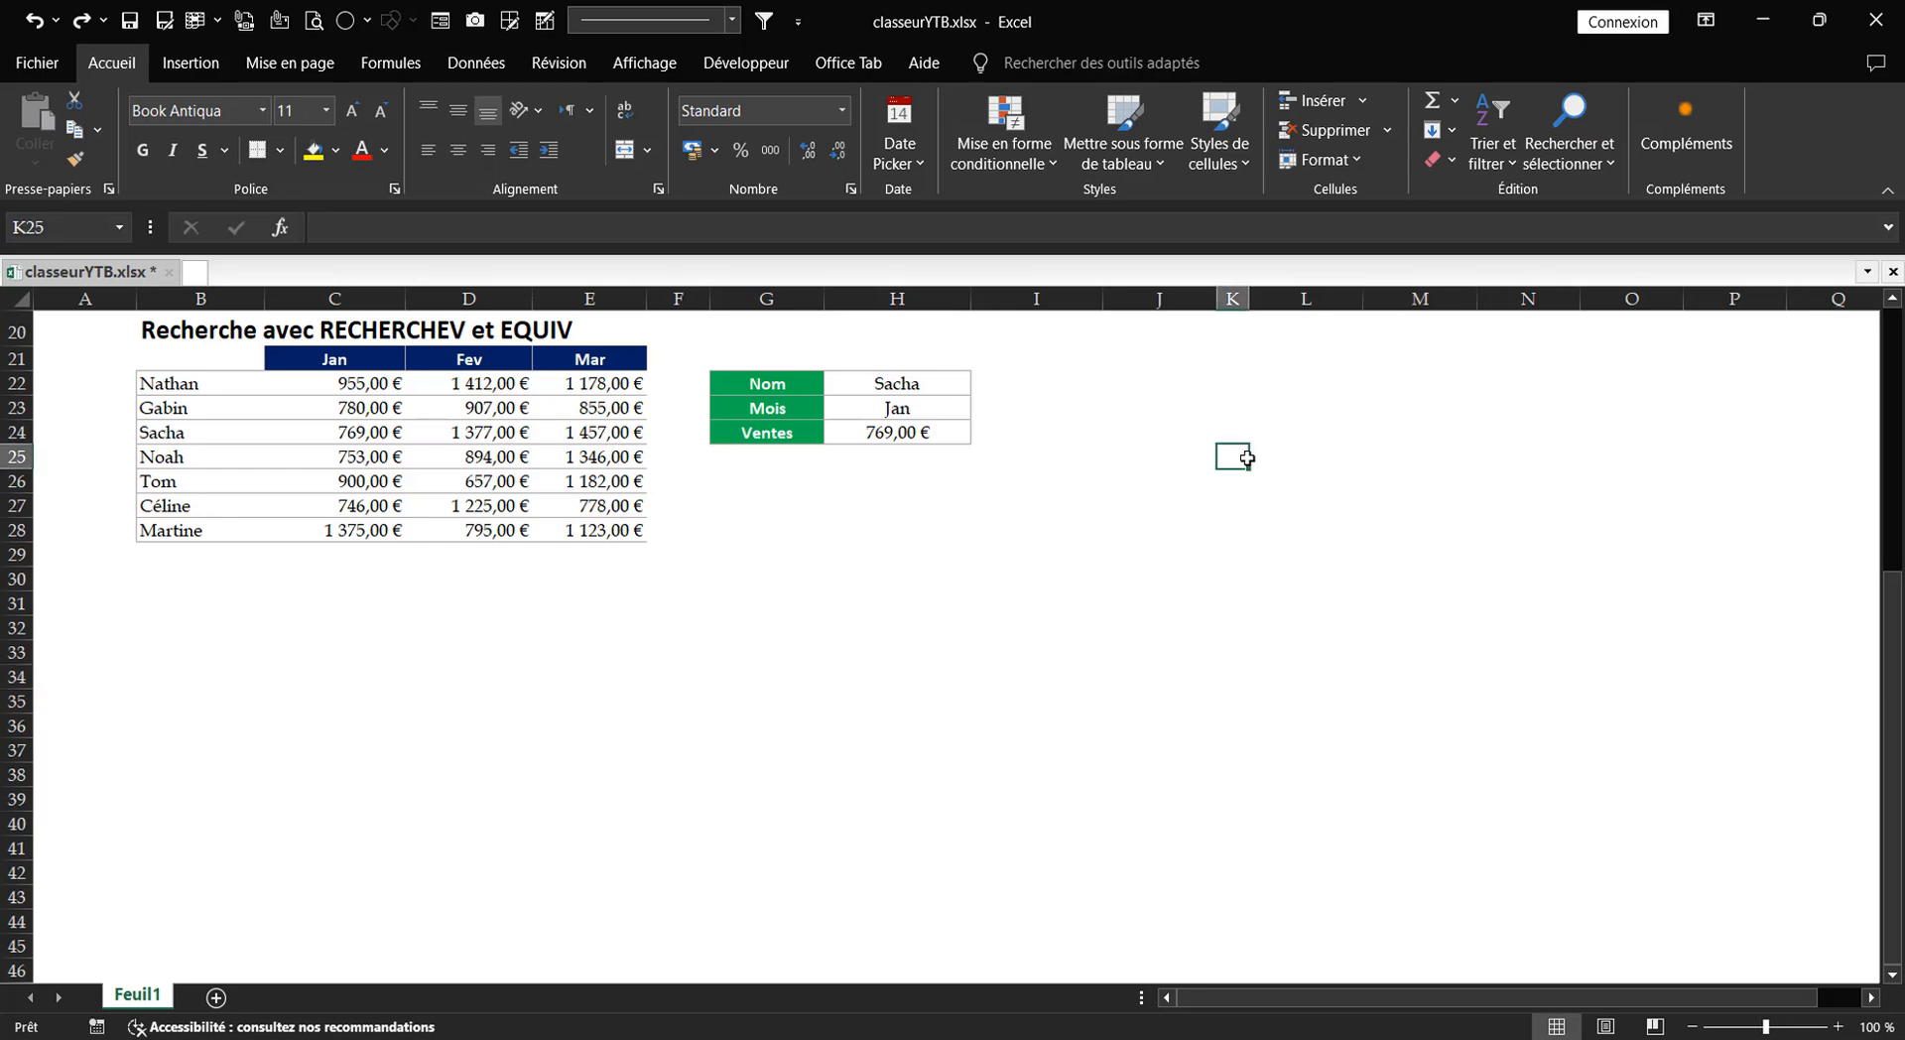
{"action": "left_click", "coordinate": [947, 384]}
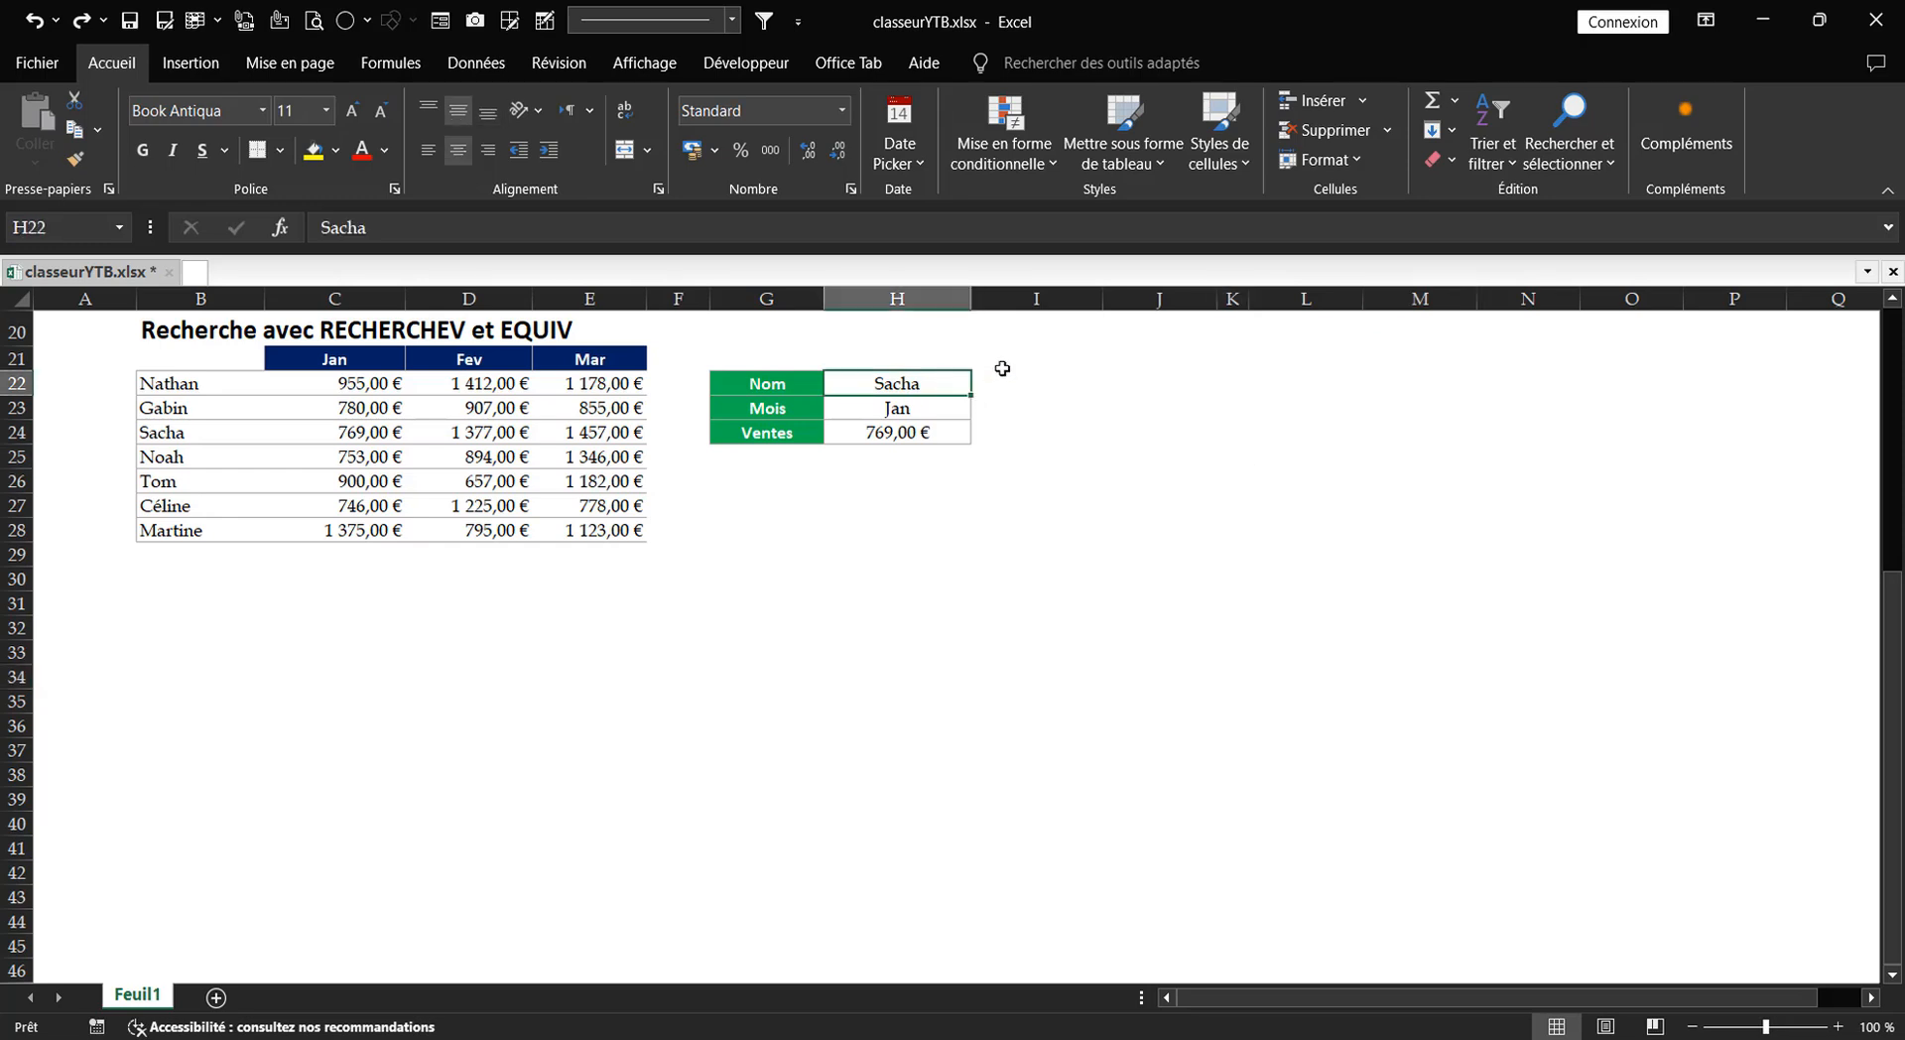
{"action": "type", "text": "GAbin"}
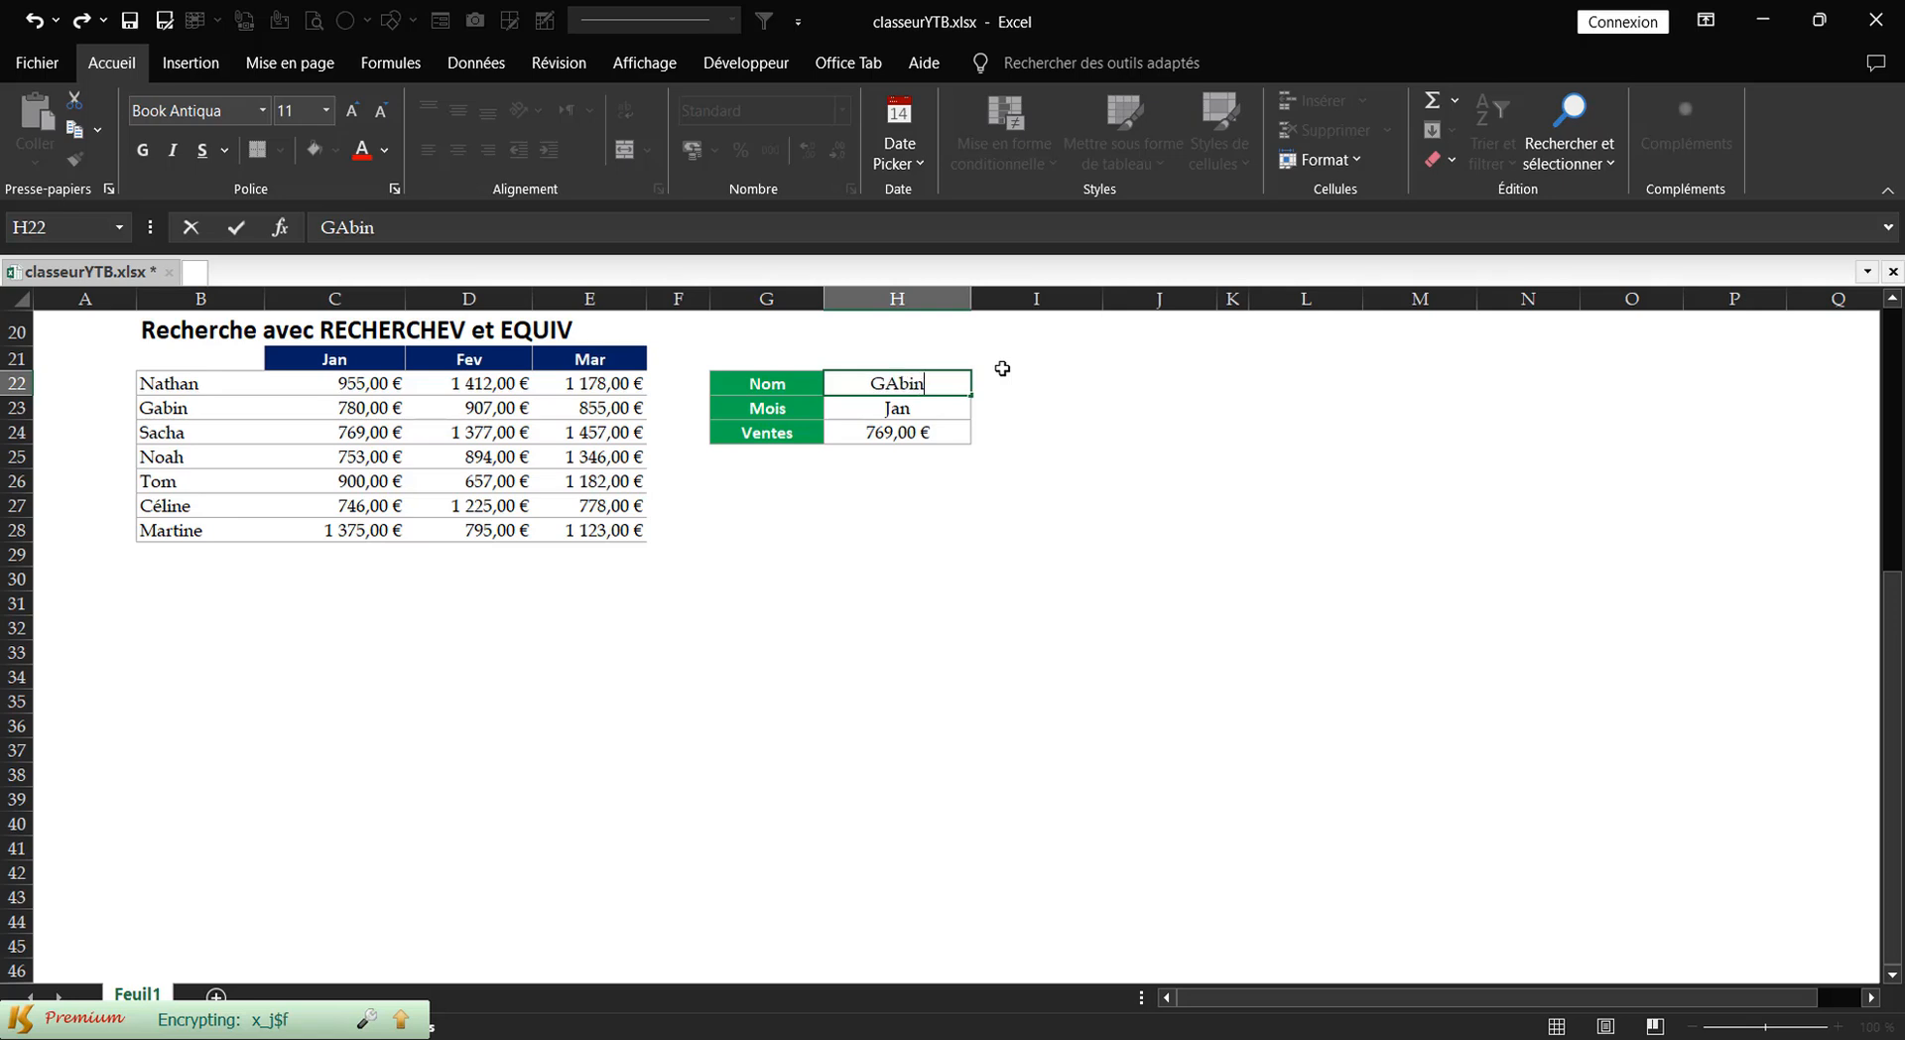
{"action": "key", "text": "ctrl+Return"}
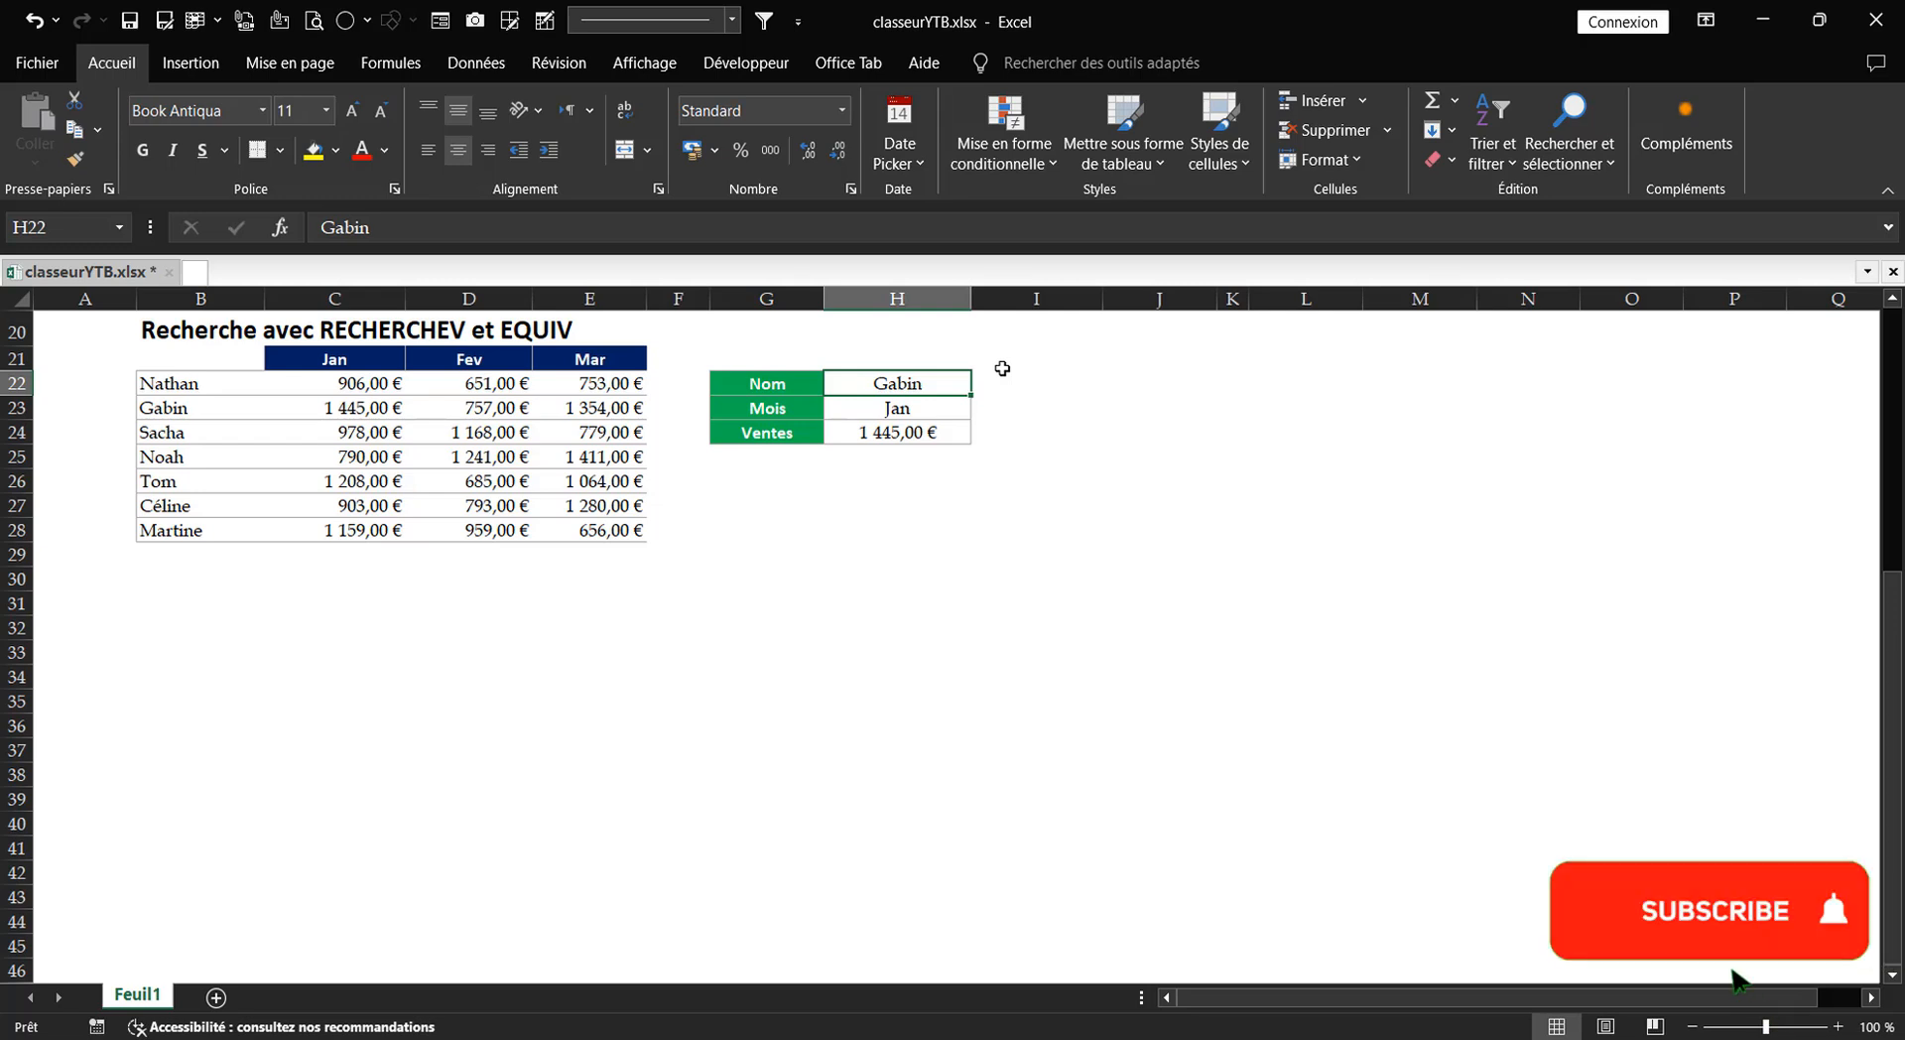
{"action": "left_click", "coordinate": [962, 406]}
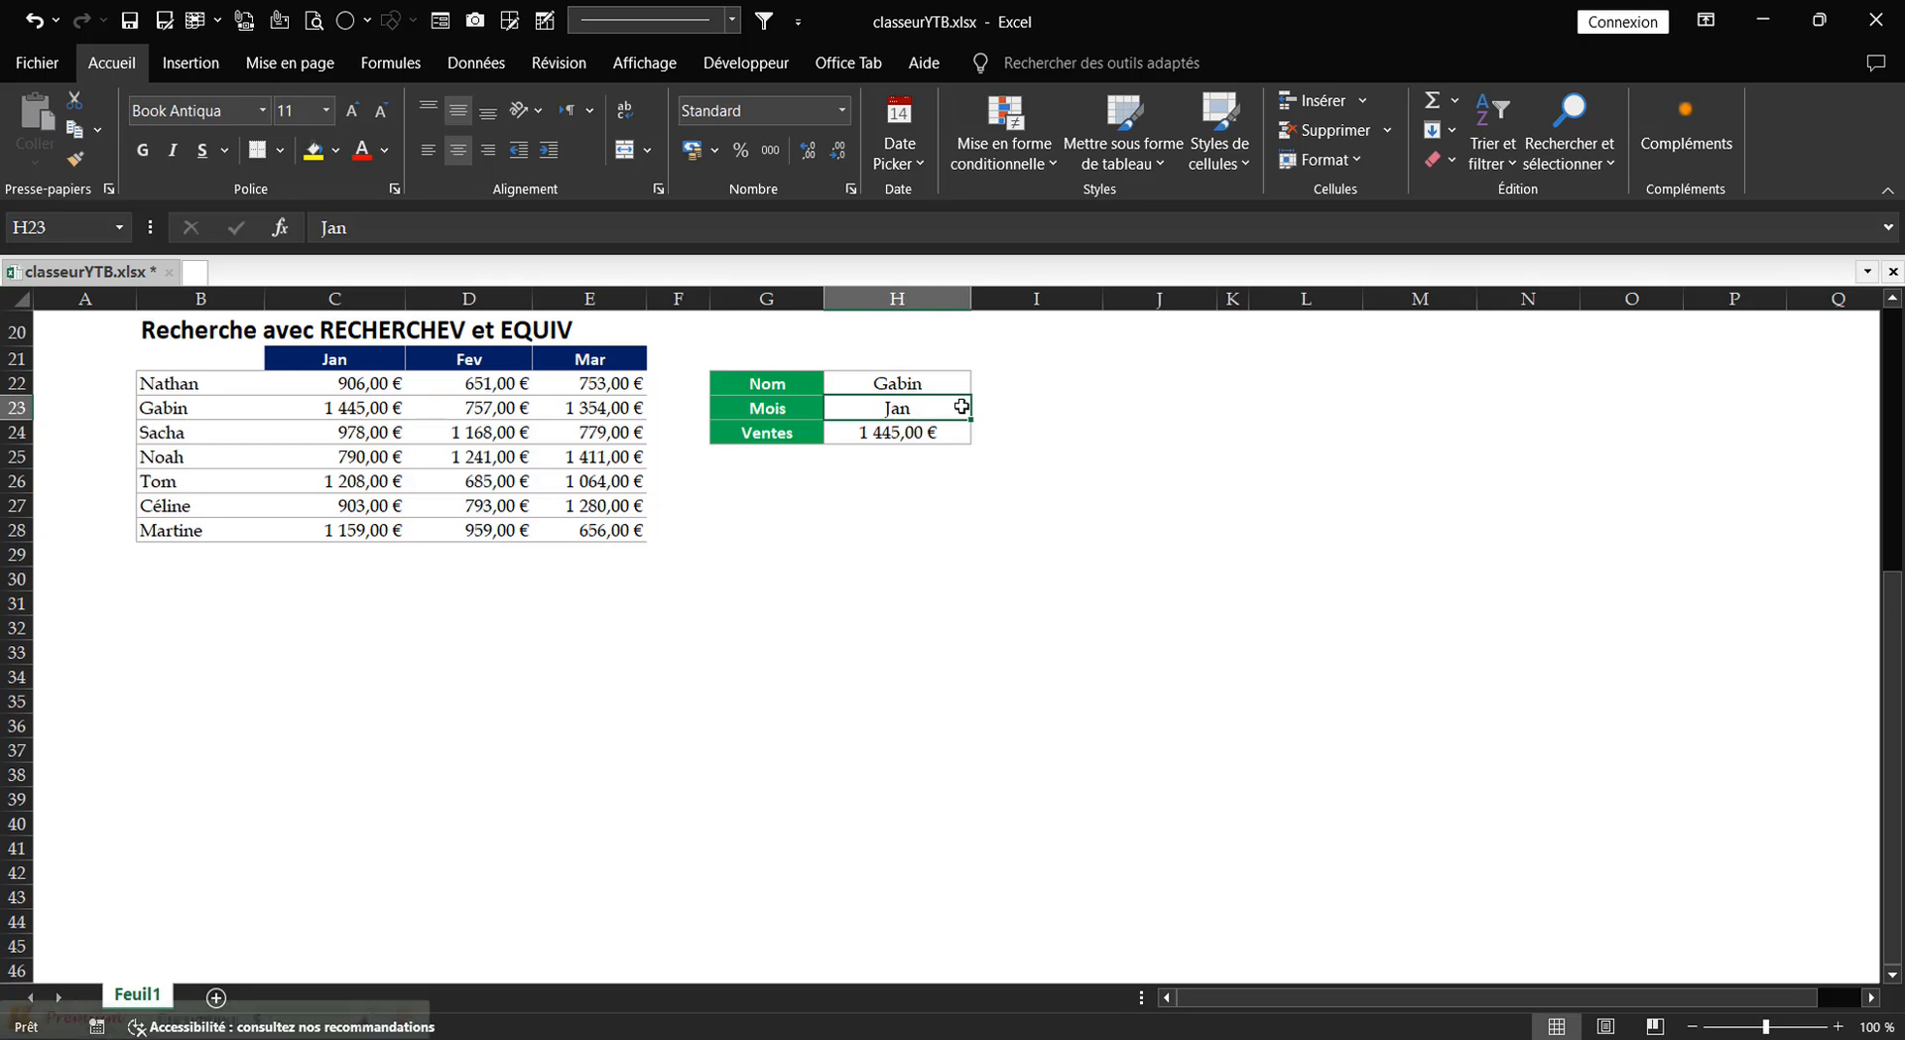
{"action": "type", "text": "MAr"}
{"action": "key", "text": "ctrl+Return"}
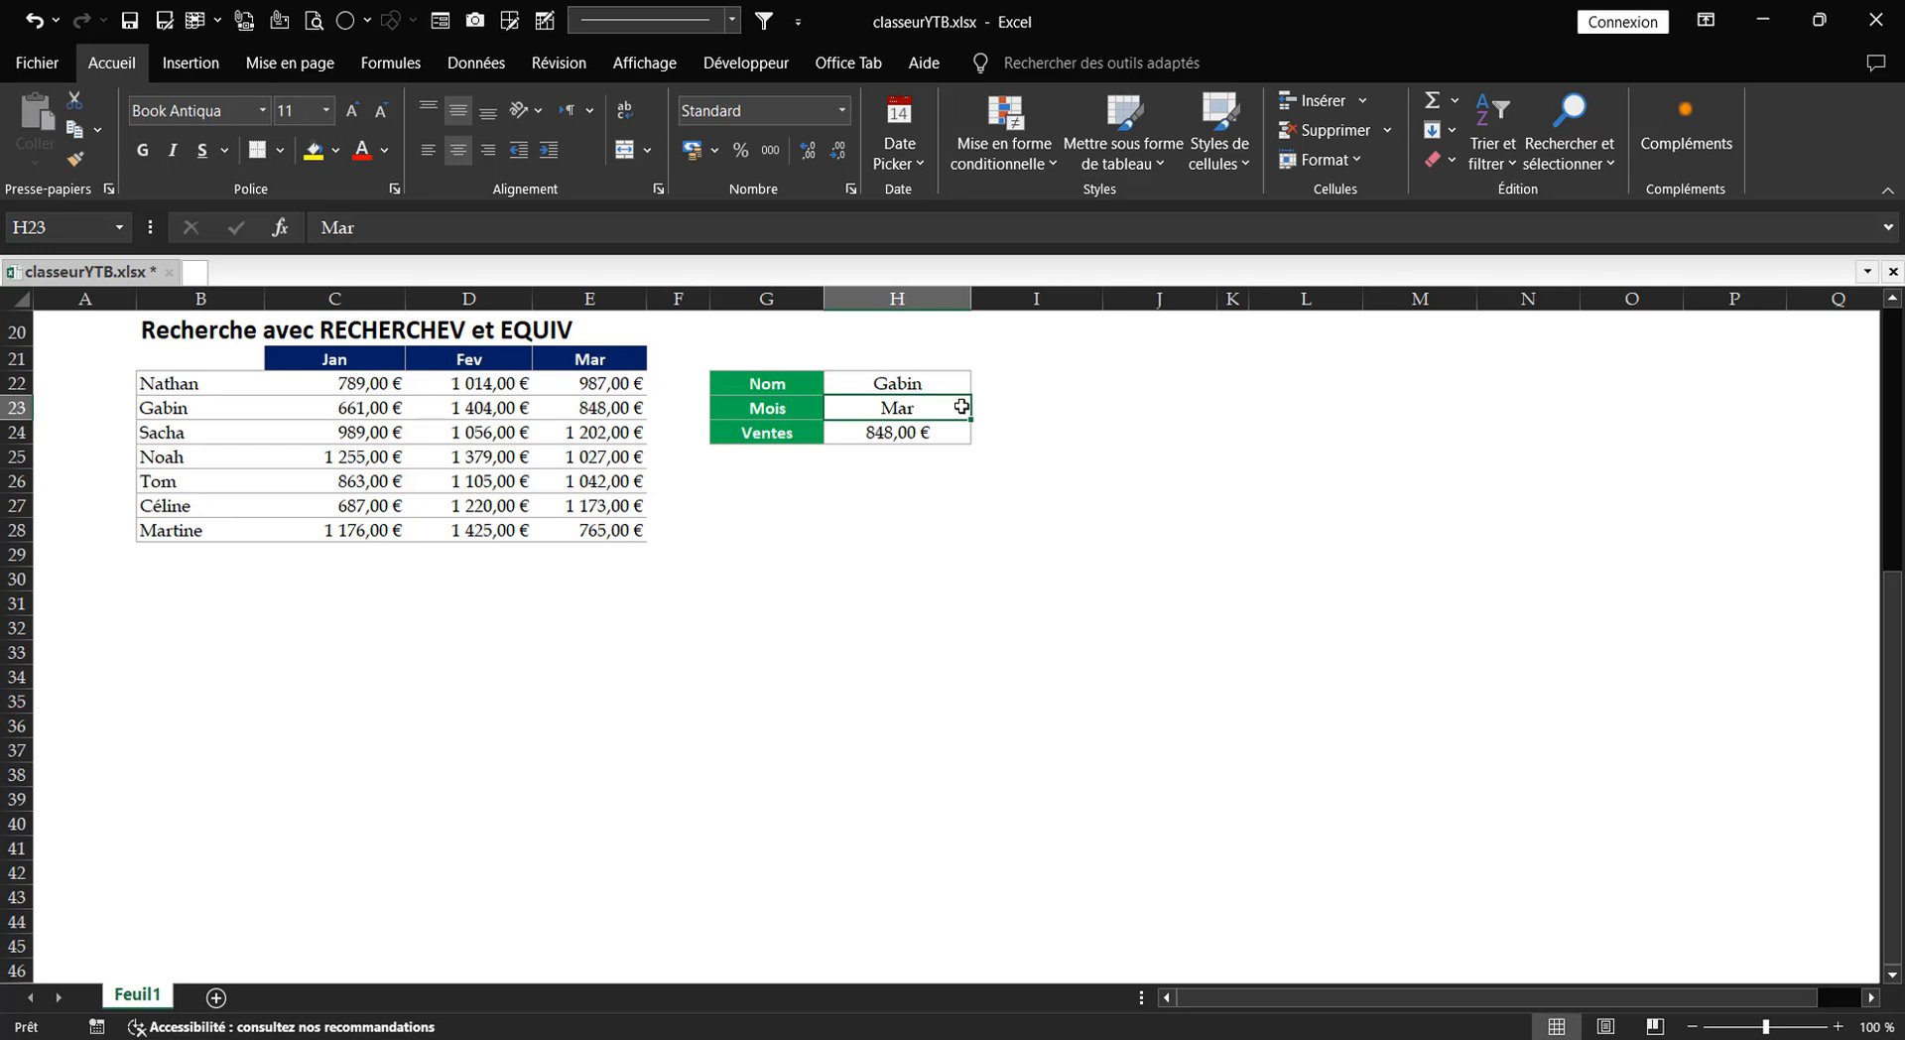
- Change the lookup name in H22 to the person listed in row 27 of the table
{"action": "left_click", "coordinate": [943, 390]}
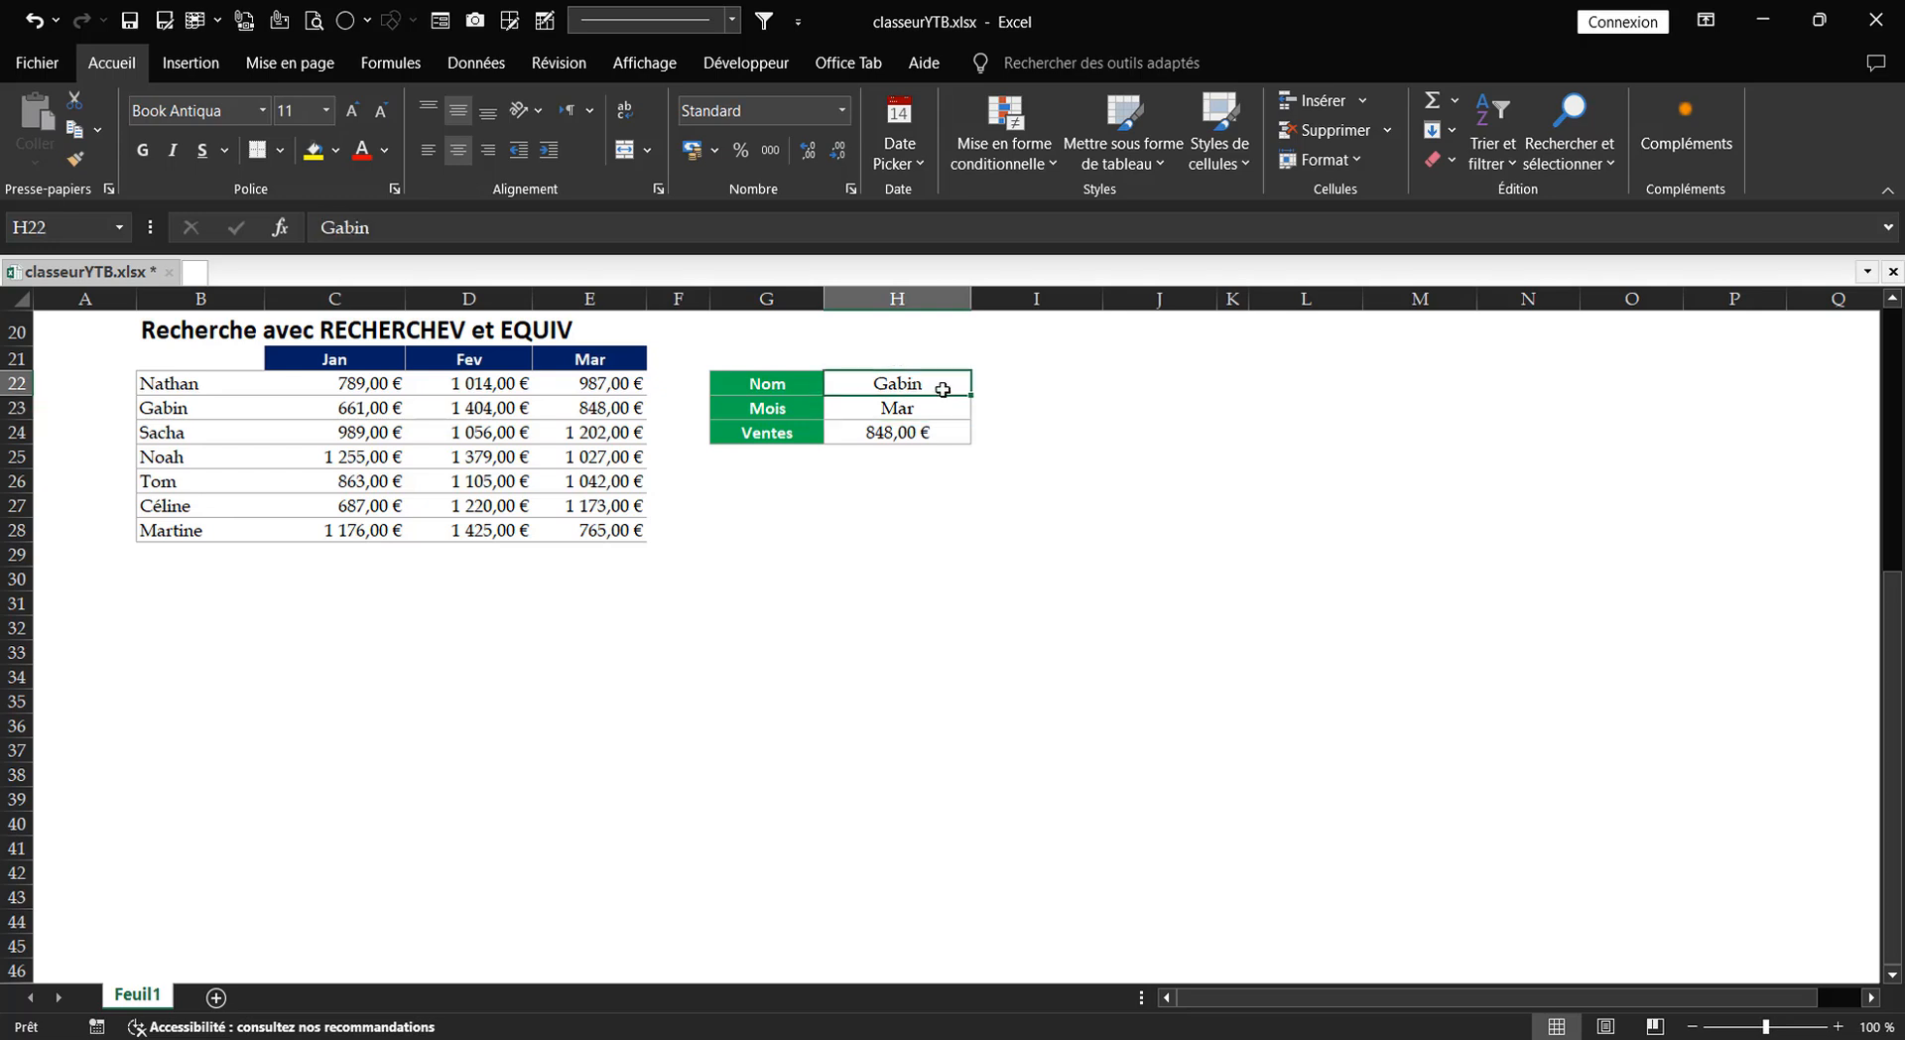
{"action": "type", "text": "Céline"}
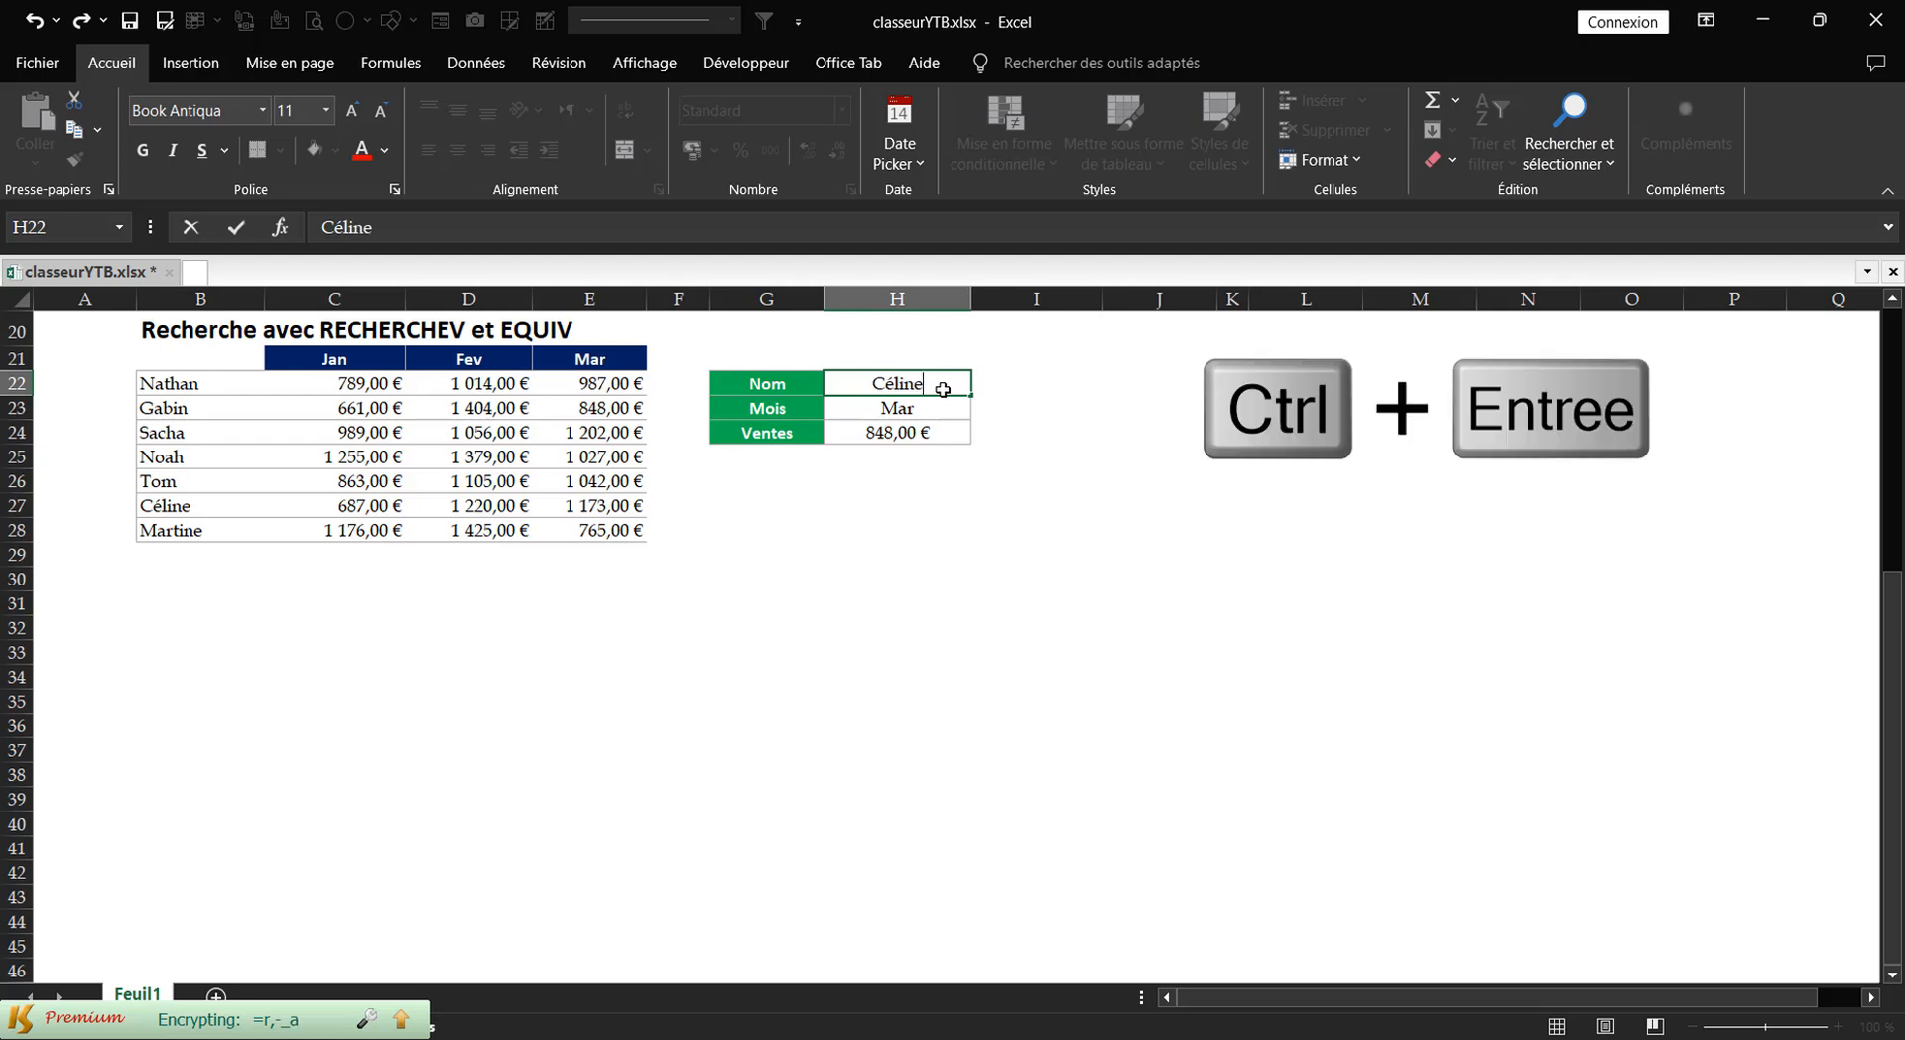
{"action": "key", "text": "ctrl+Return"}
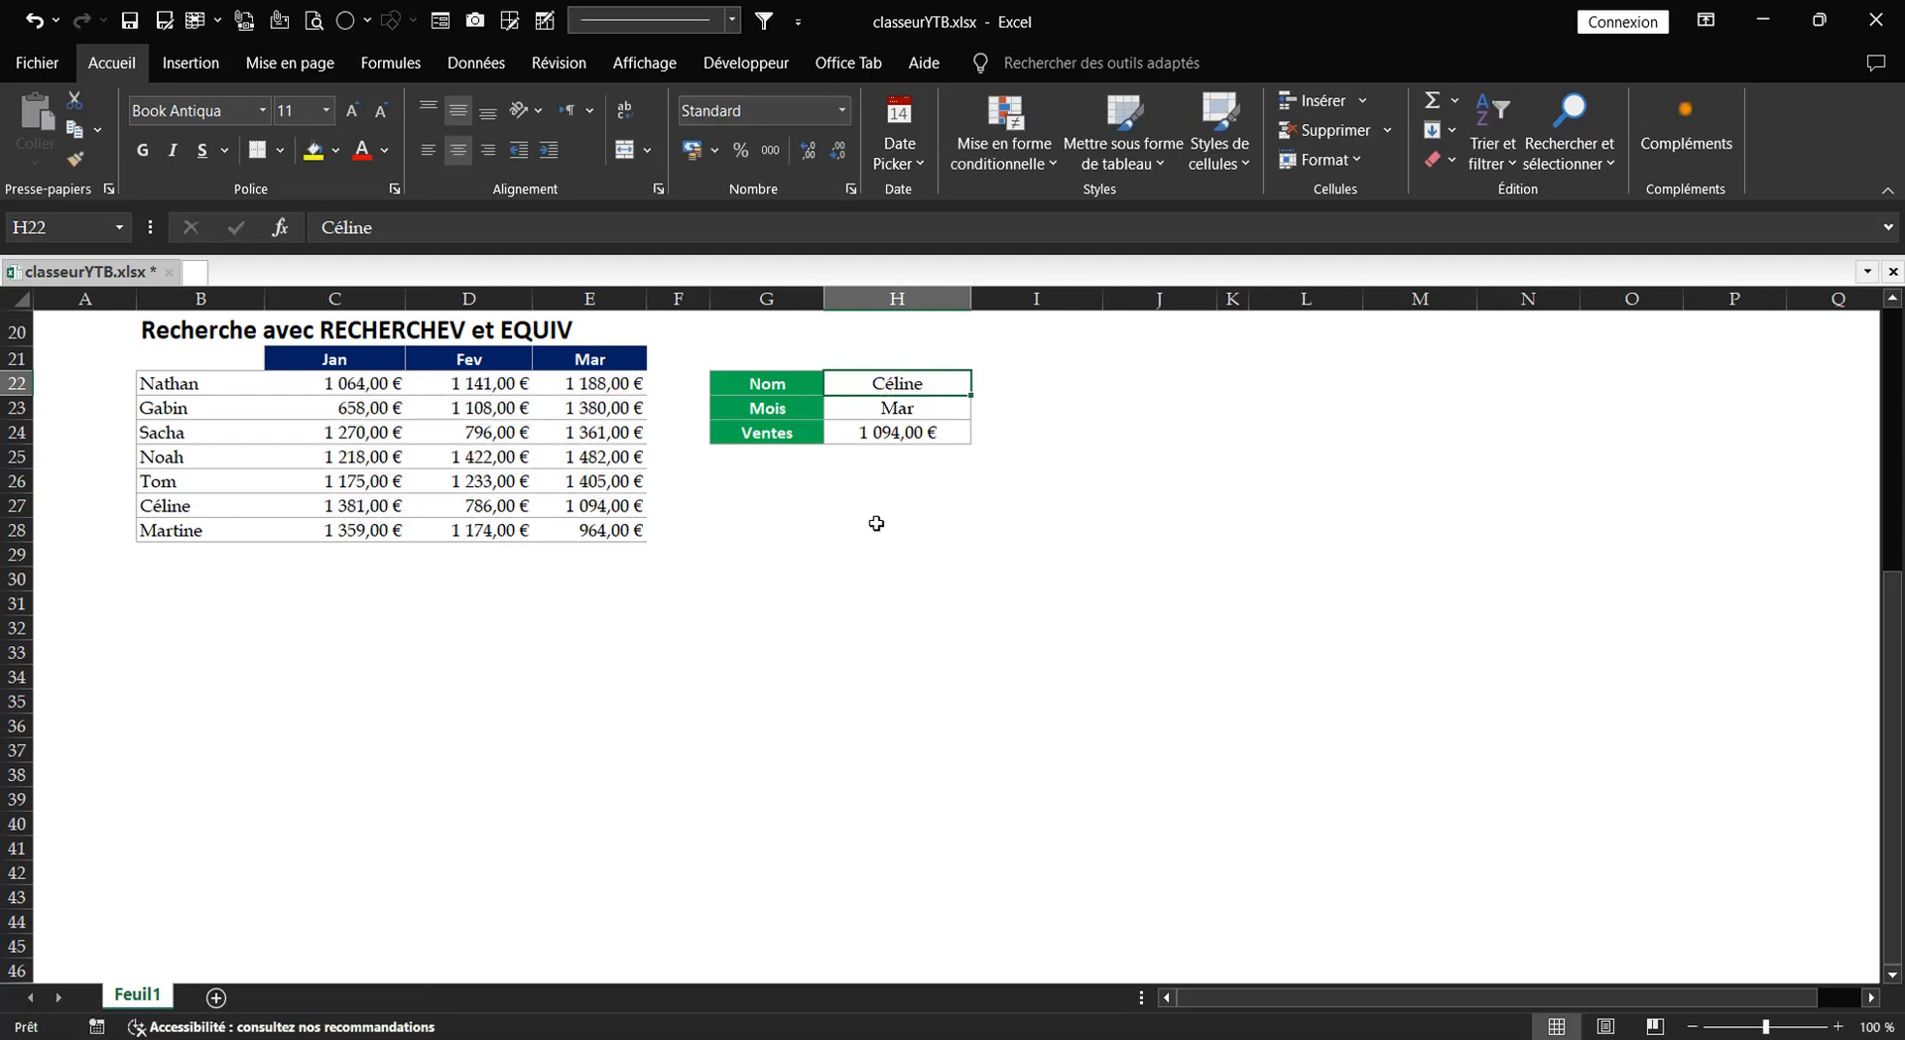
{"action": "left_click", "coordinate": [1186, 496]}
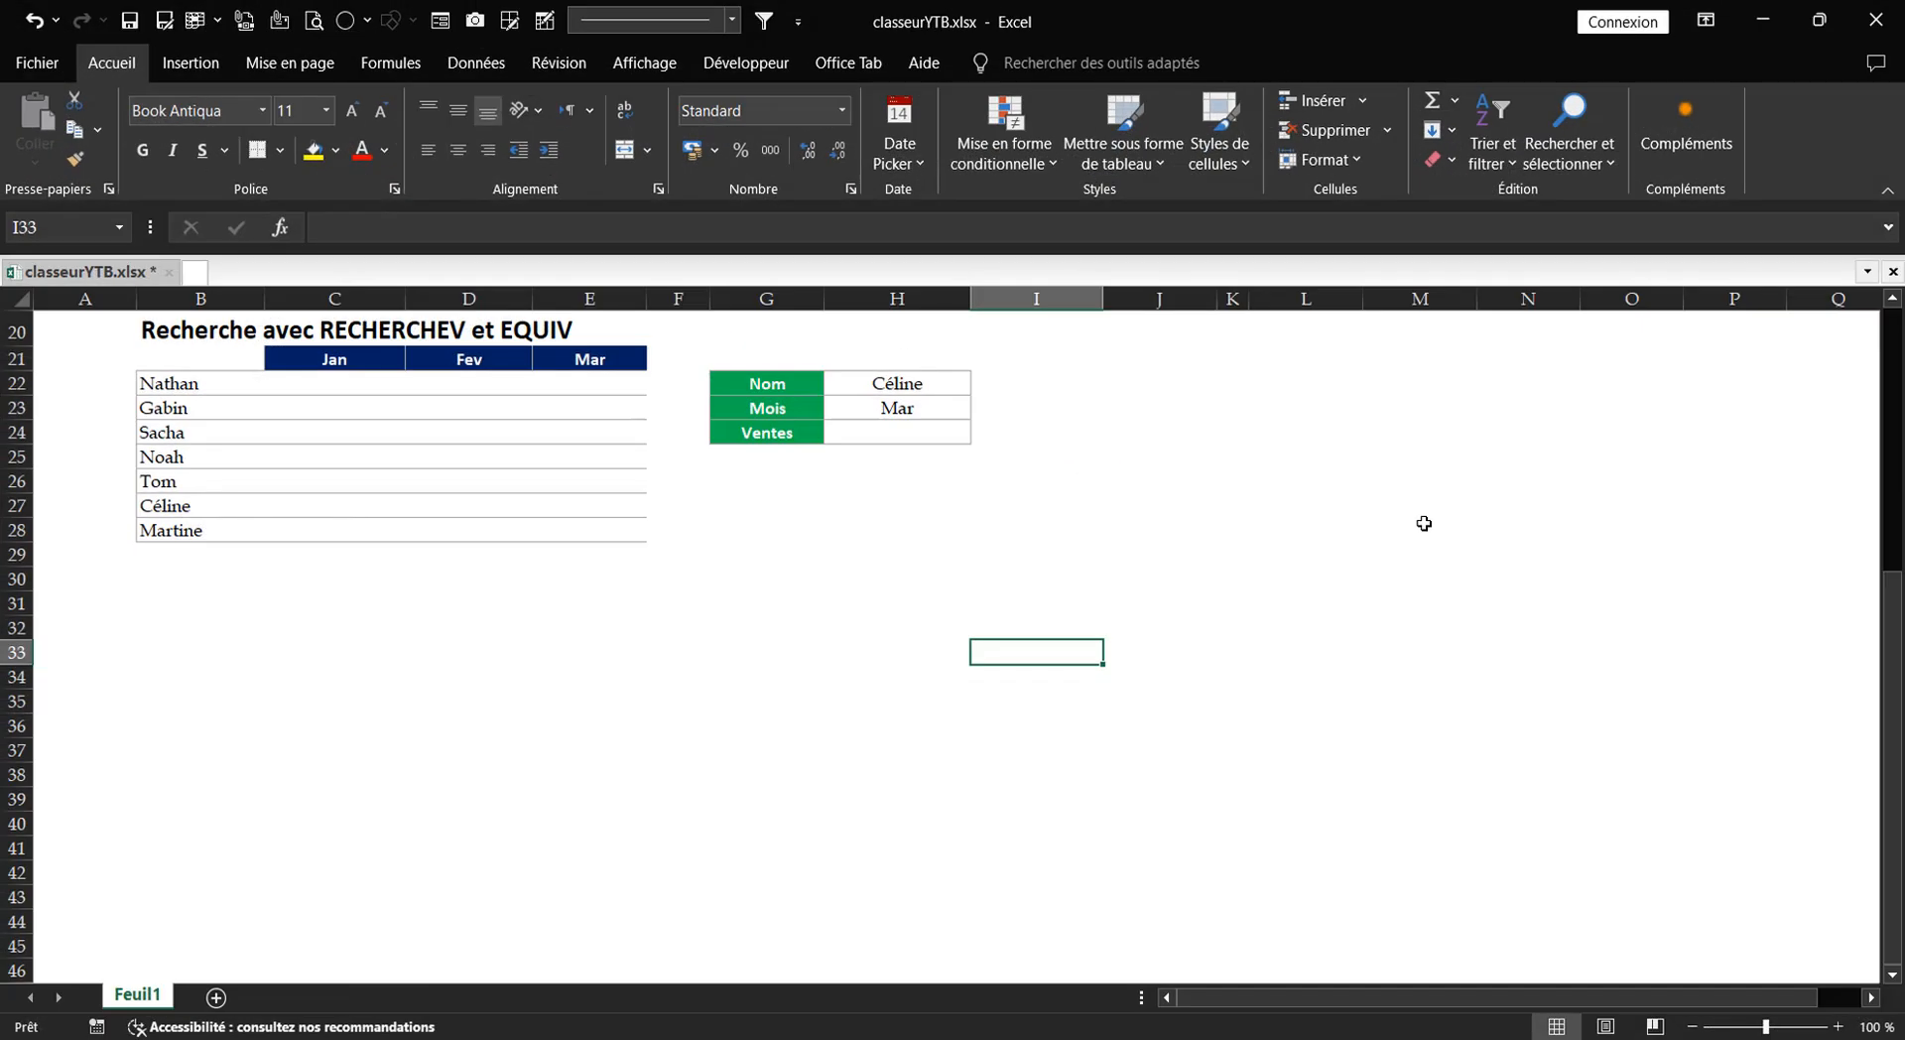
{"action": "left_click", "coordinate": [951, 434]}
{"action": "left_click", "coordinate": [1131, 467]}
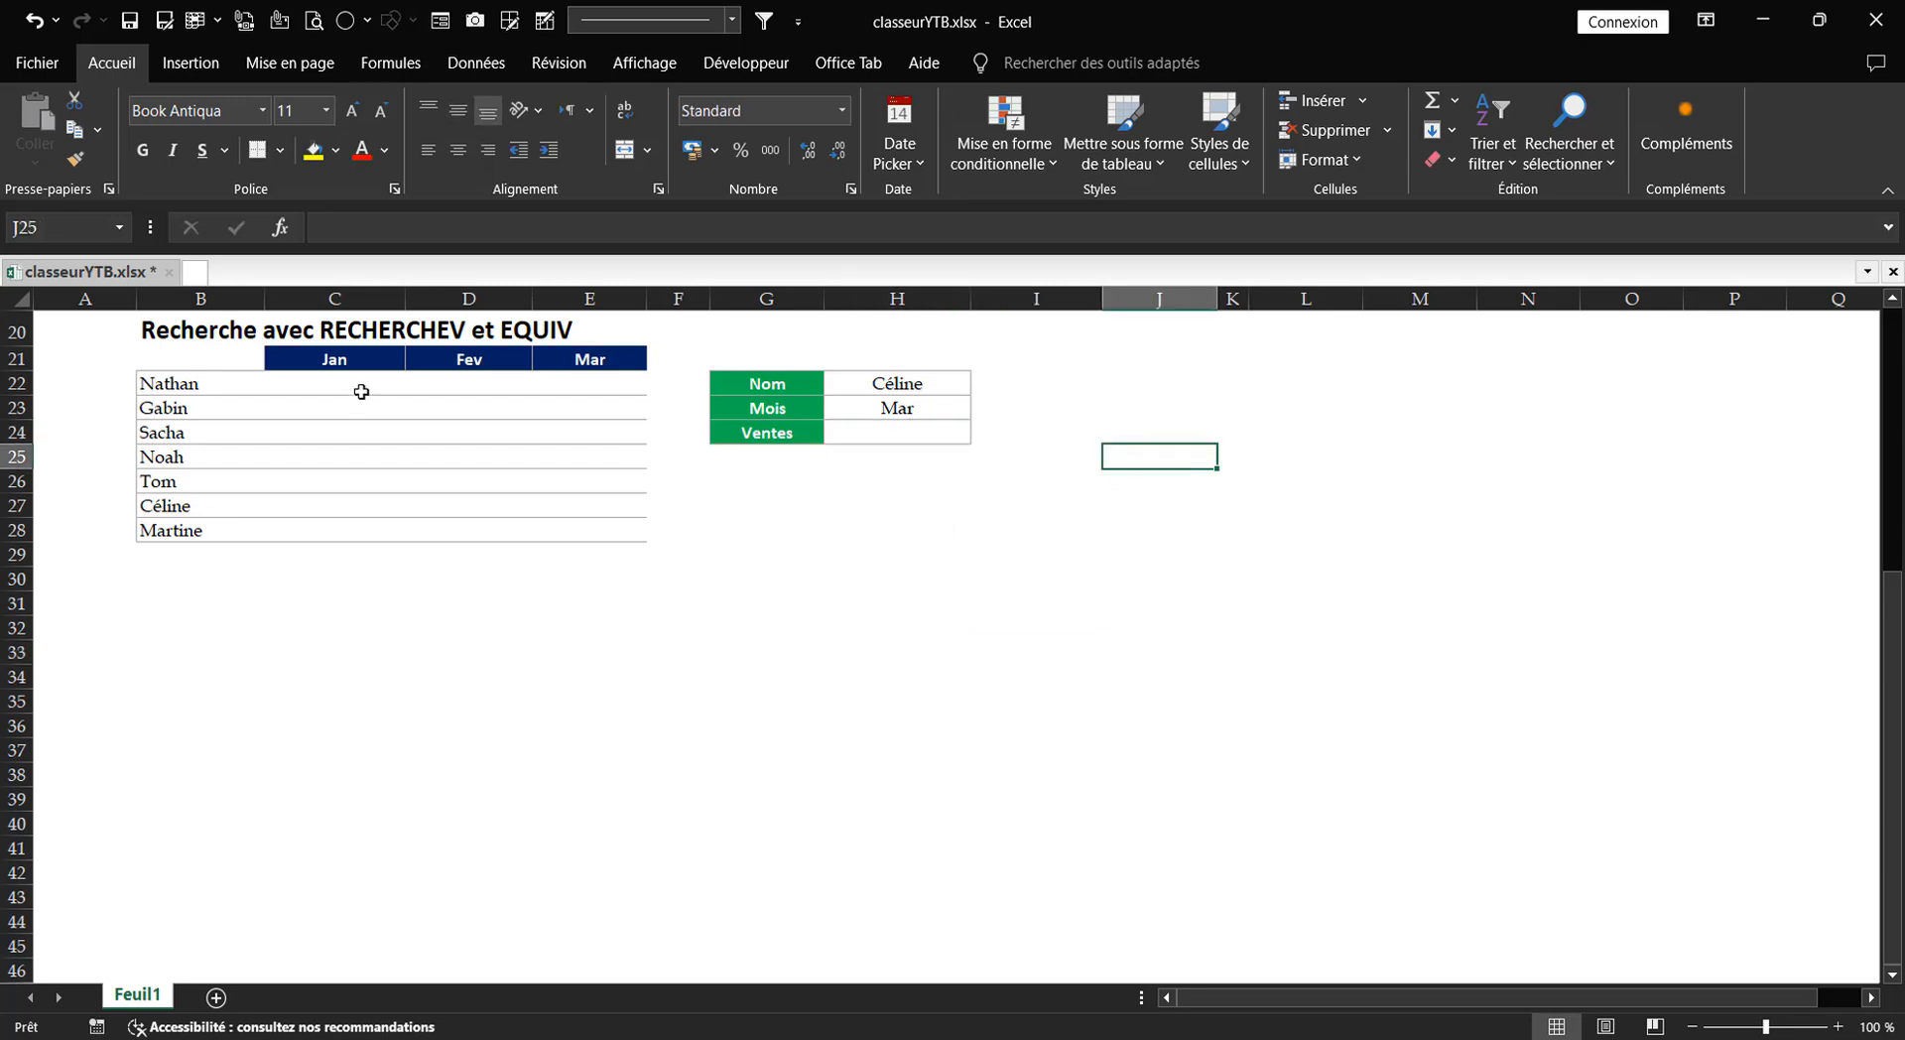
{"action": "left_click_drag", "start_coordinate": [343, 380], "coordinate": [610, 527]}
{"action": "left_click", "coordinate": [746, 549]}
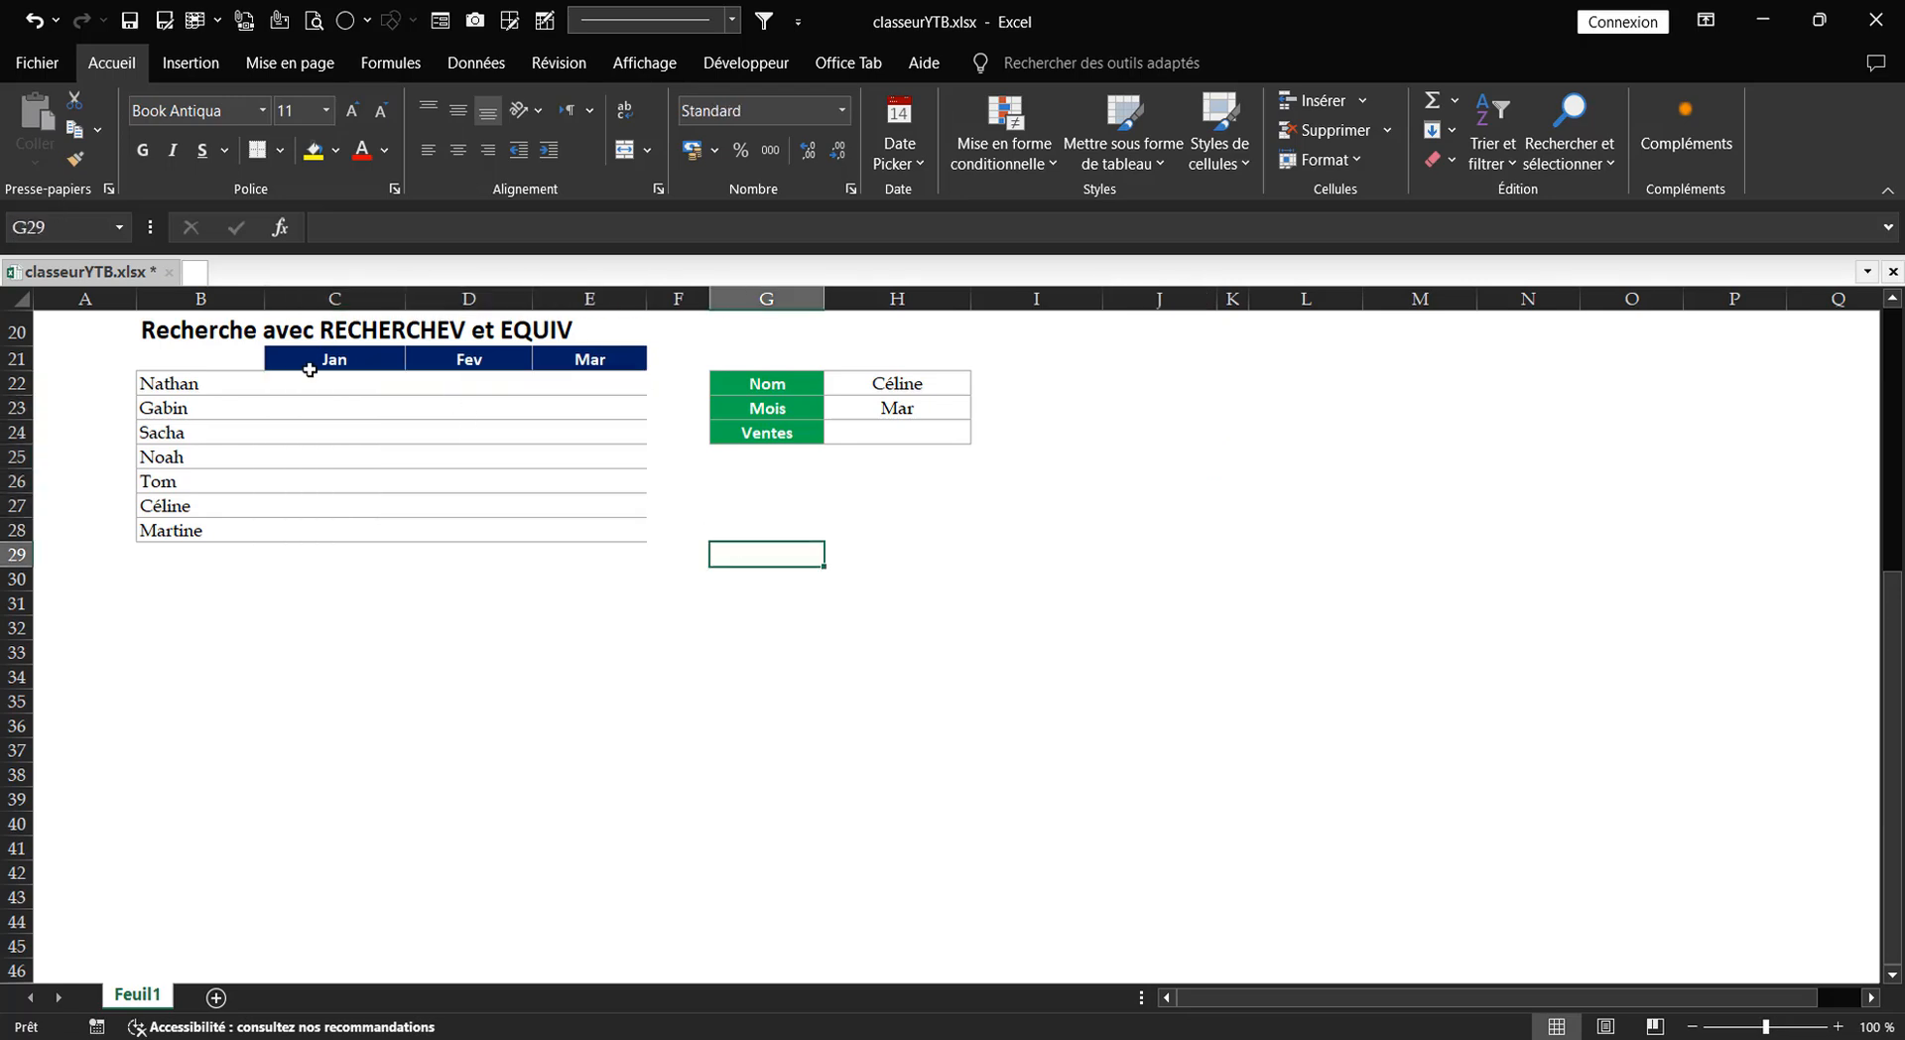
{"action": "left_click_drag", "start_coordinate": [336, 381], "coordinate": [646, 523]}
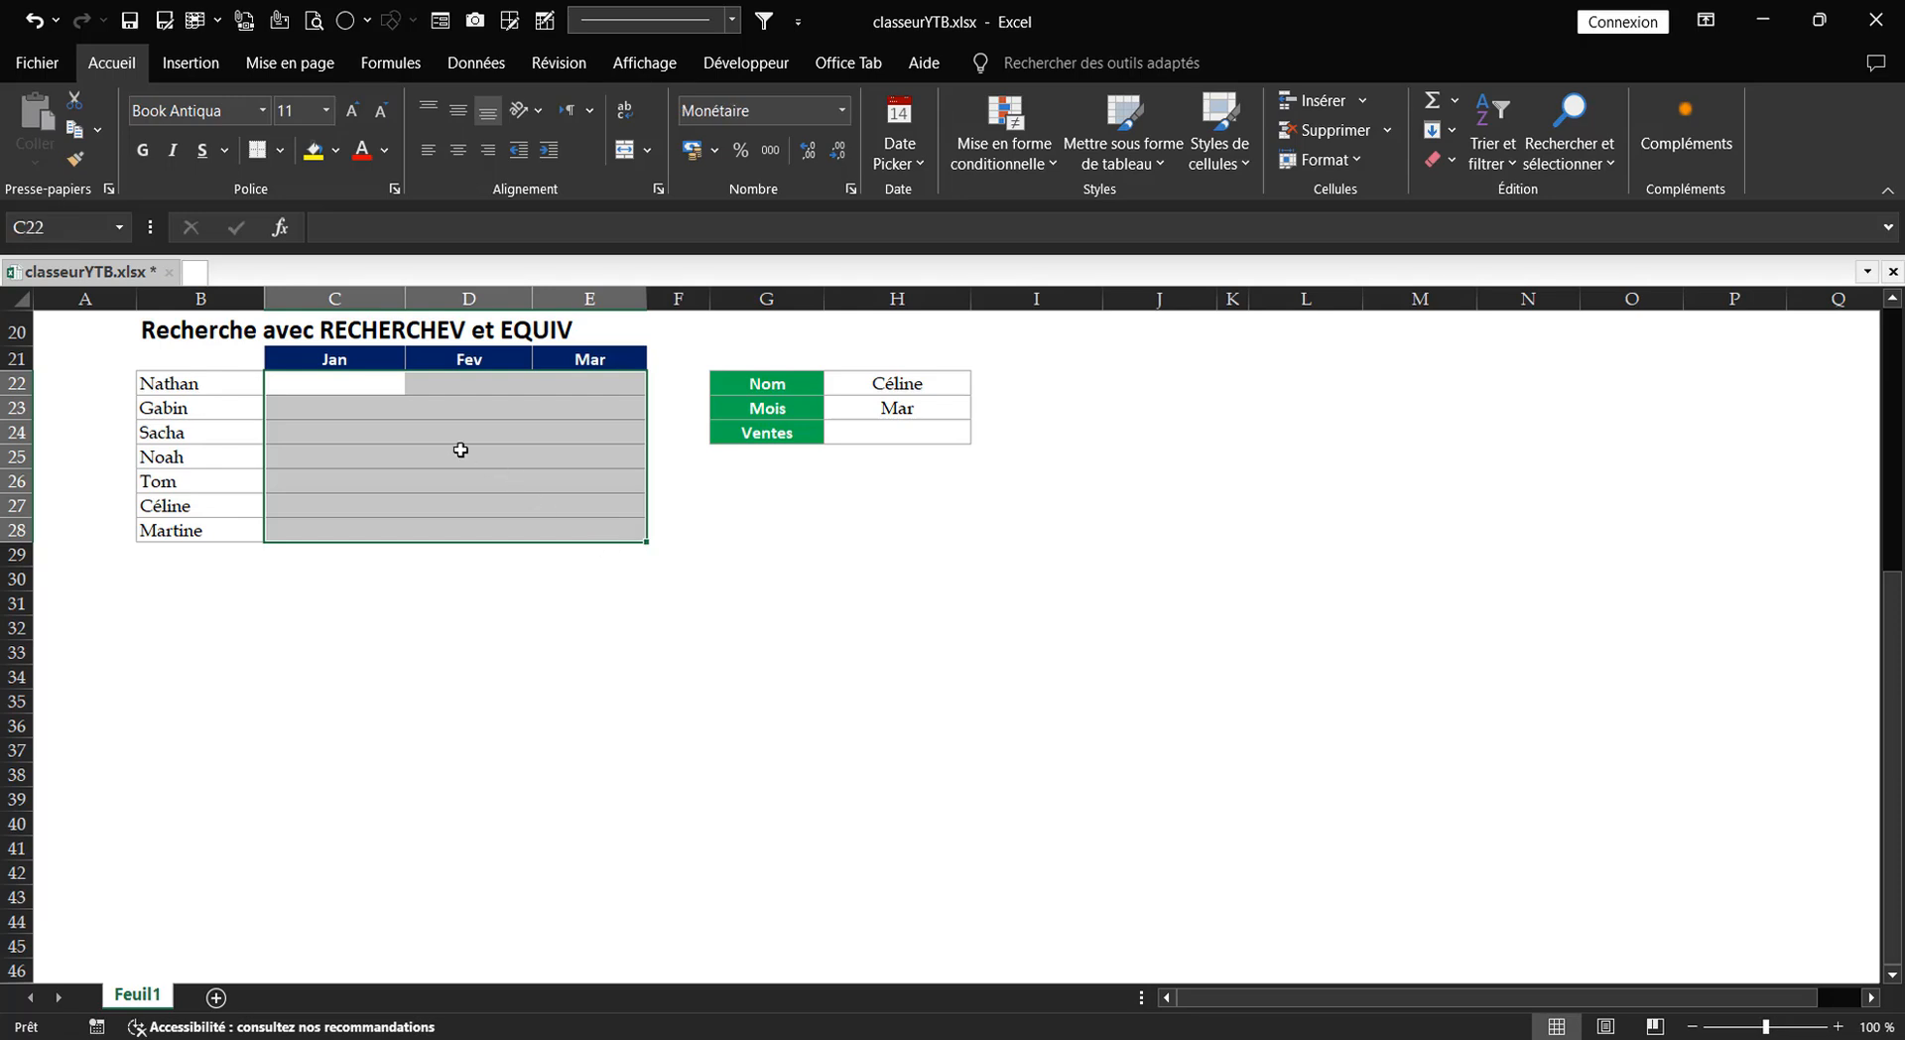
{"action": "left_click", "coordinate": [773, 555]}
{"action": "left_click_drag", "start_coordinate": [374, 380], "coordinate": [559, 528]}
{"action": "left_click", "coordinate": [457, 408]}
- Fill the whole sales range C22:E28 with the random-number formula =ALEA.ENTRE.BORNES(600;1500)
{"action": "left_click_drag", "start_coordinate": [345, 387], "coordinate": [570, 541]}
{"action": "type", "text": "="}
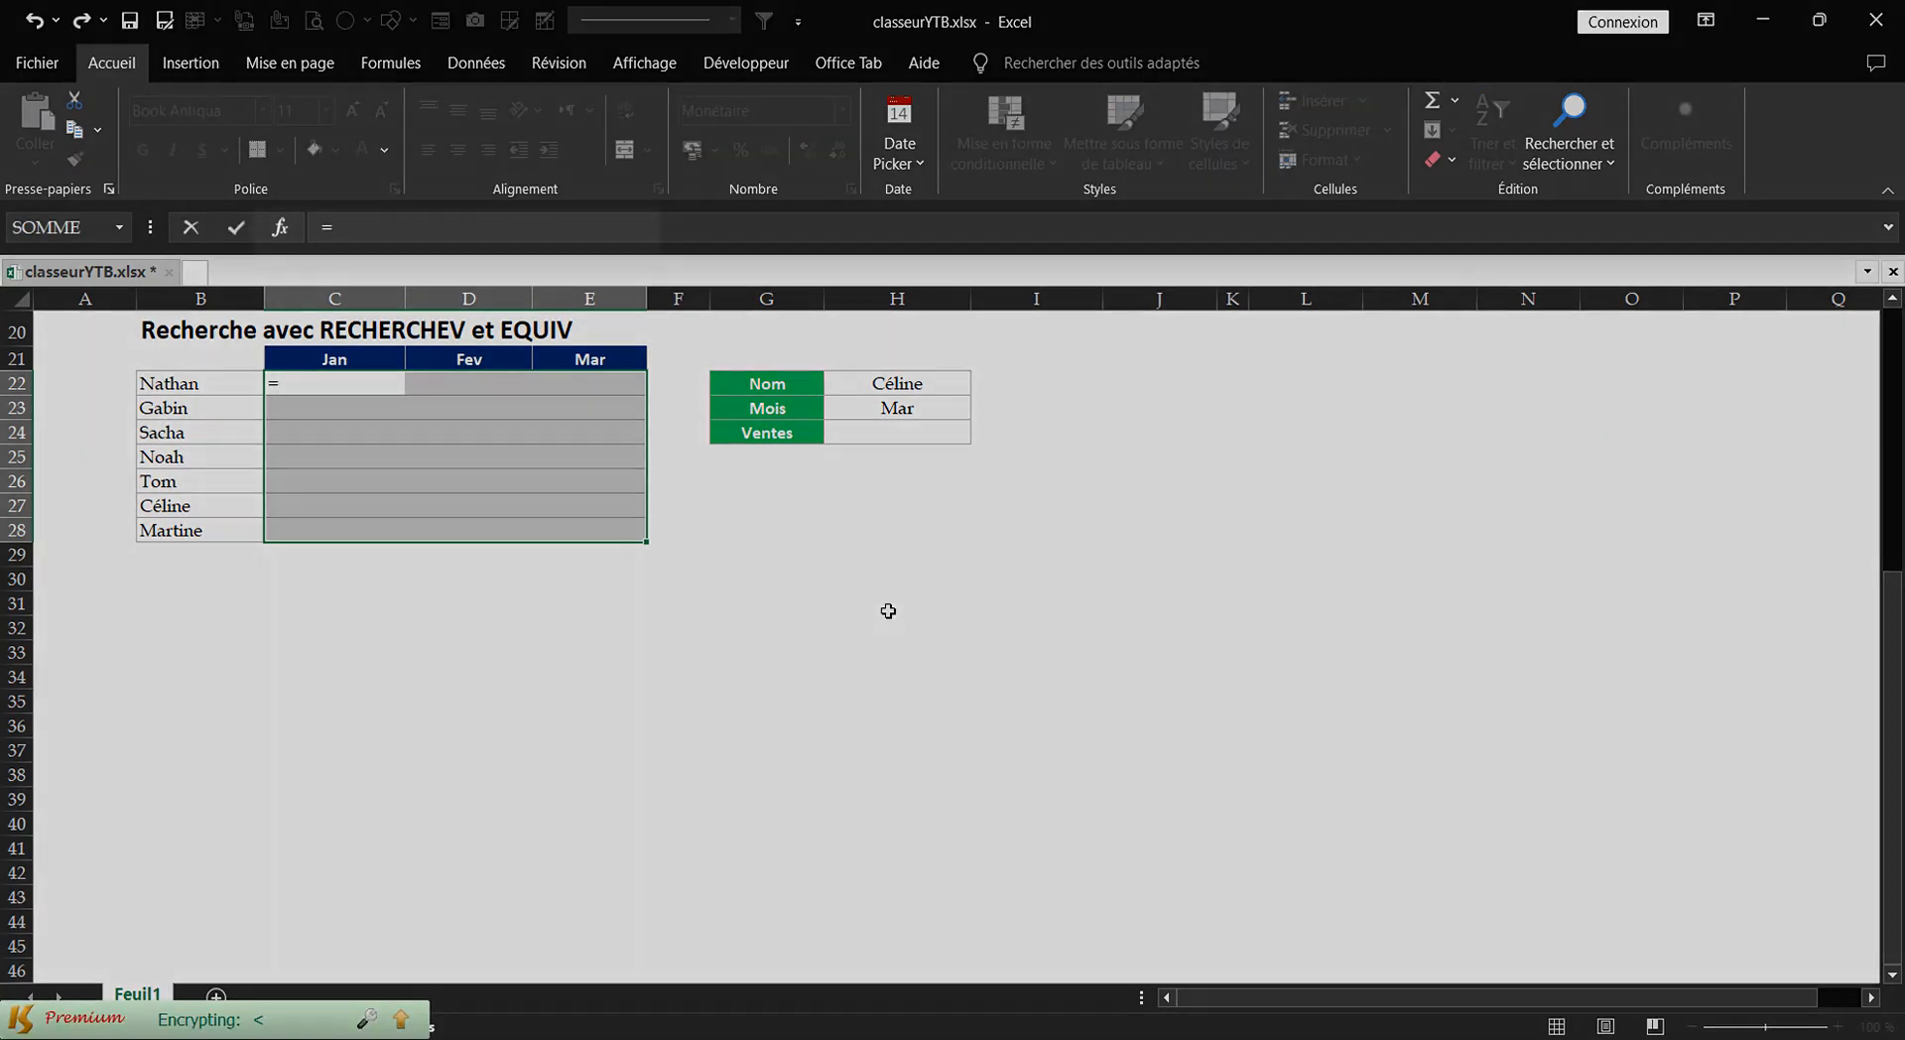
{"action": "type", "text": "A"}
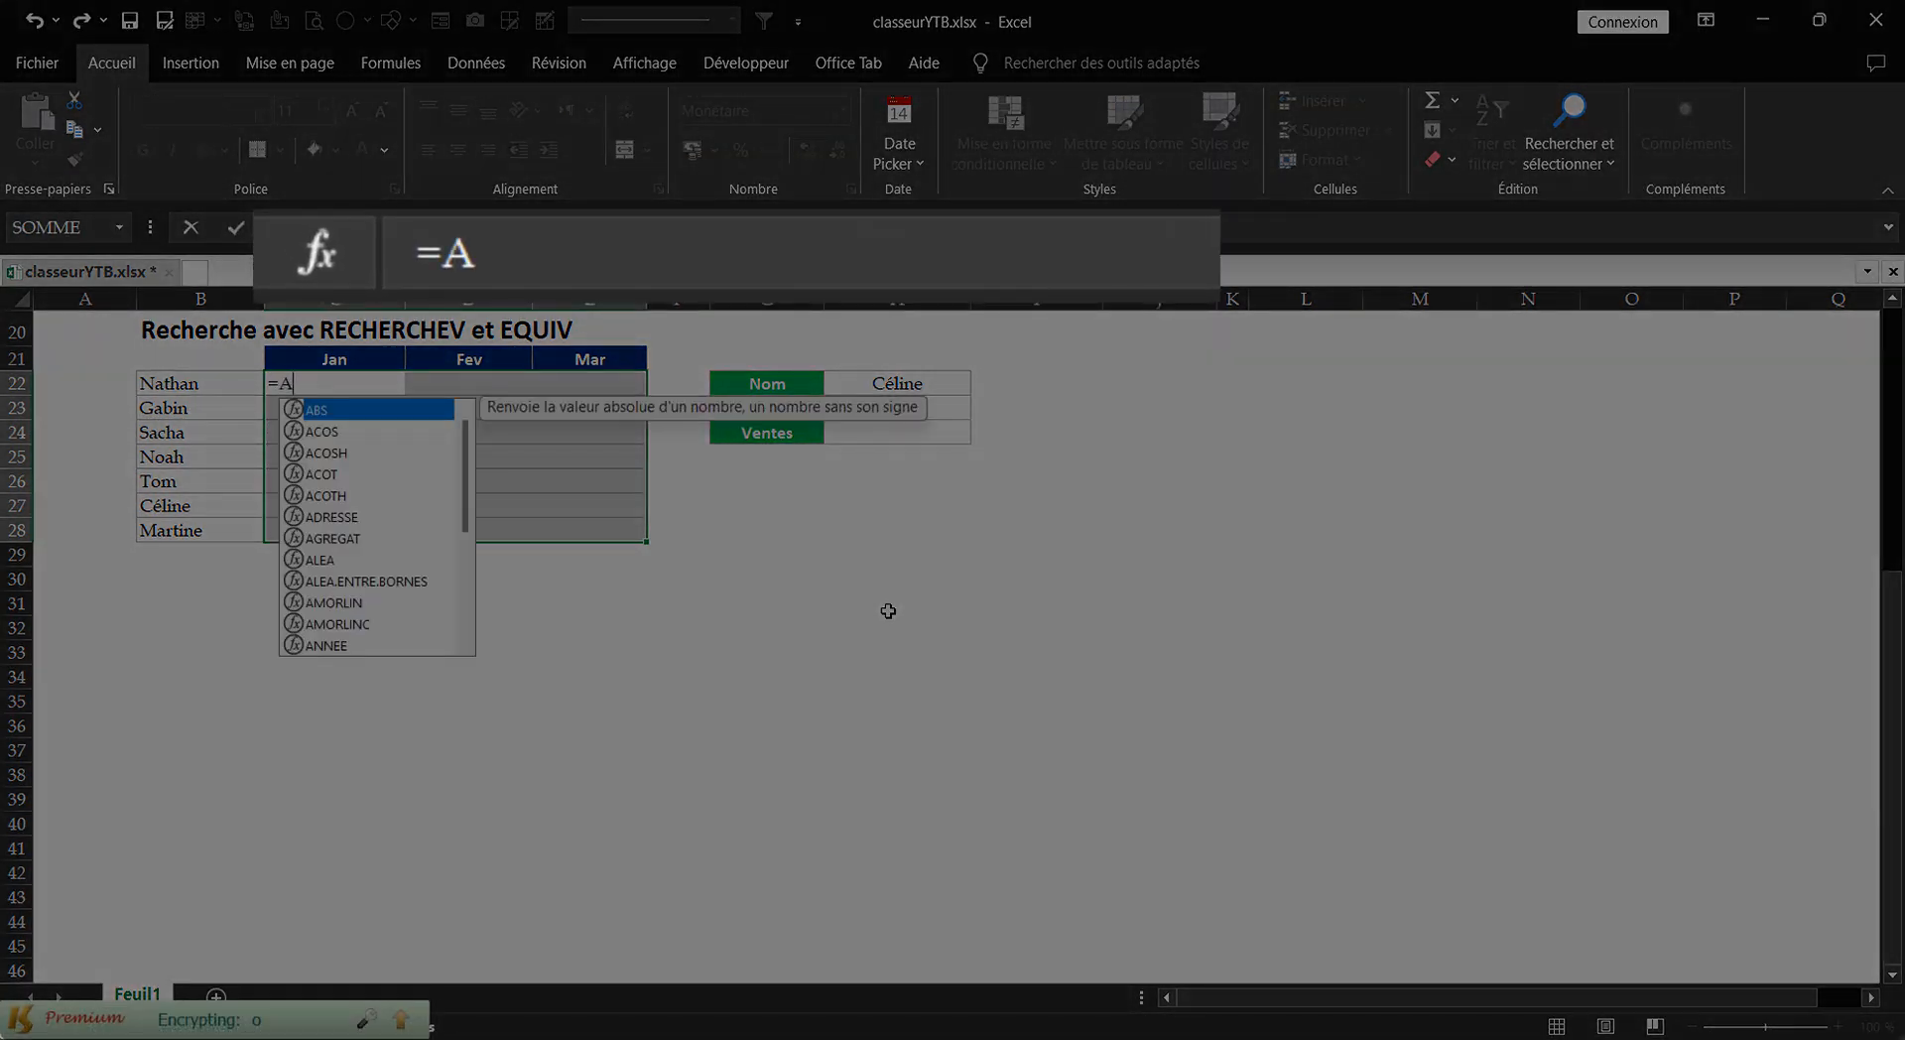
{"action": "type", "text": "lea"}
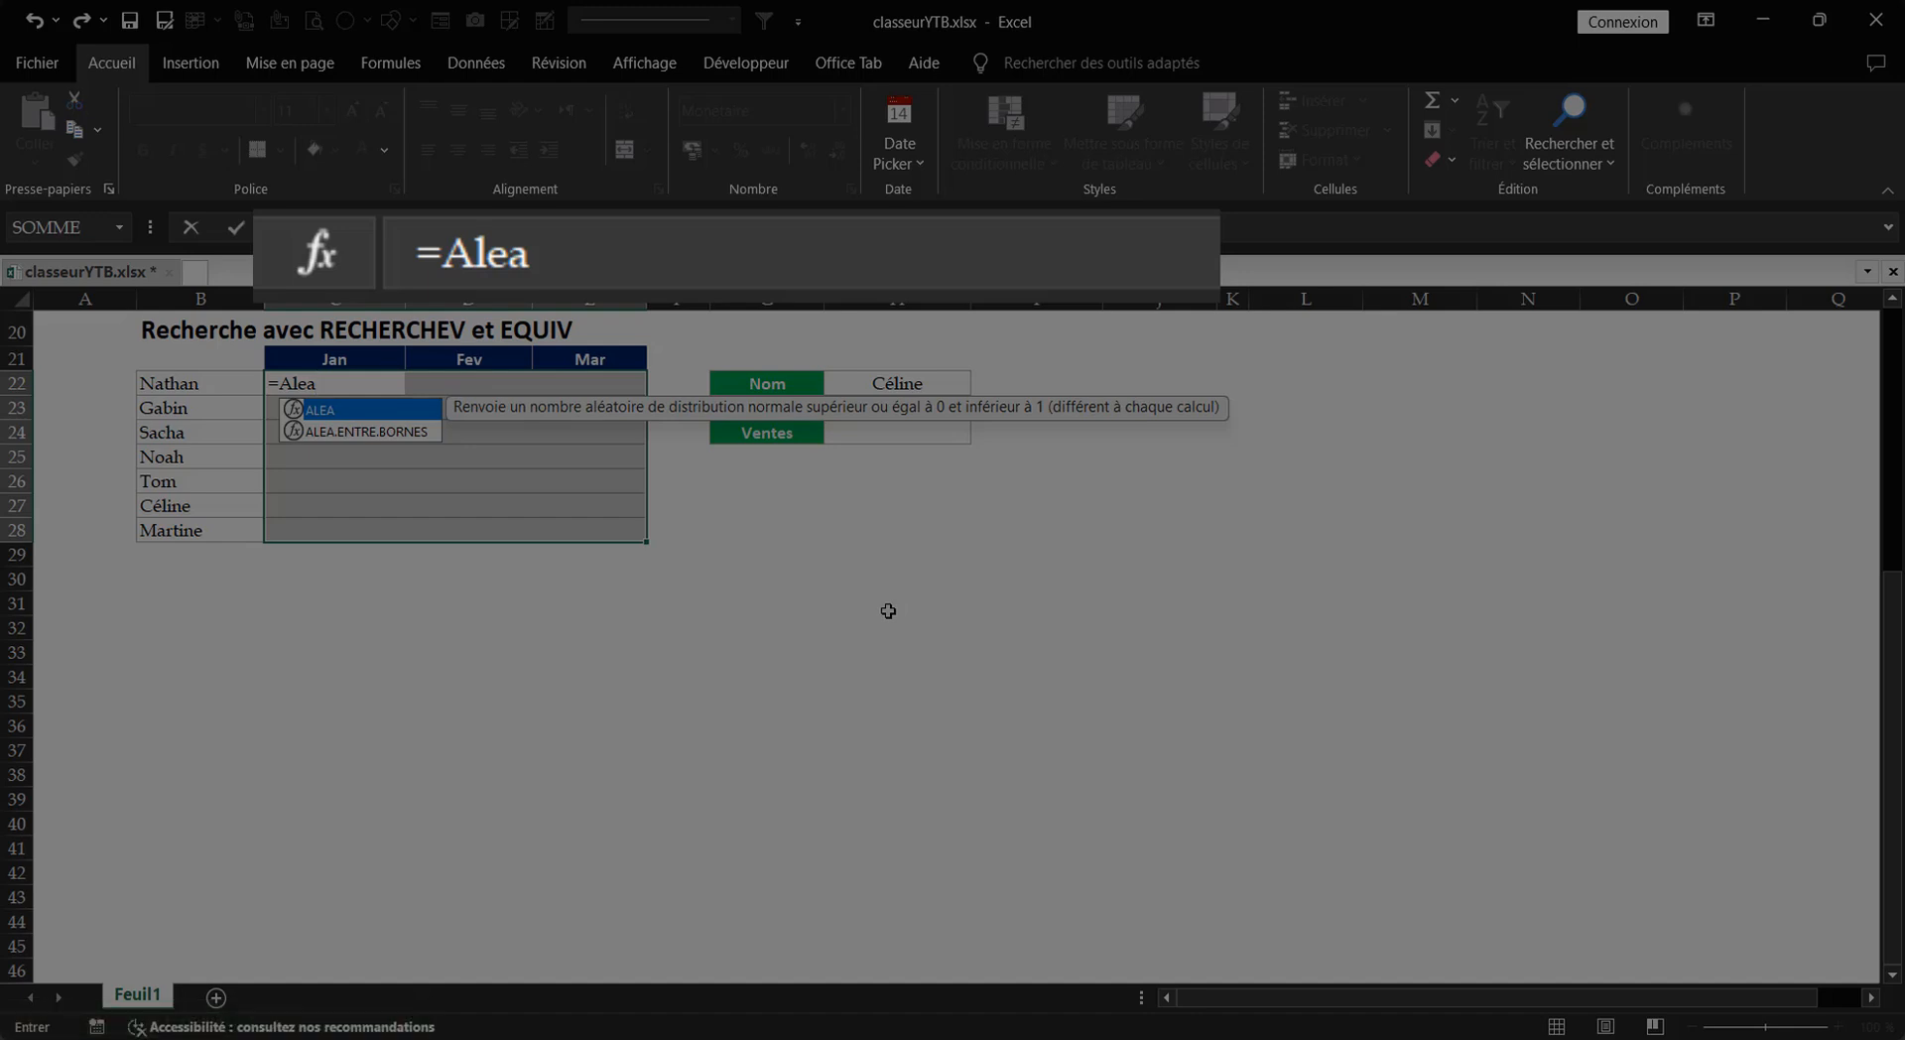
{"action": "key", "text": "Down"}
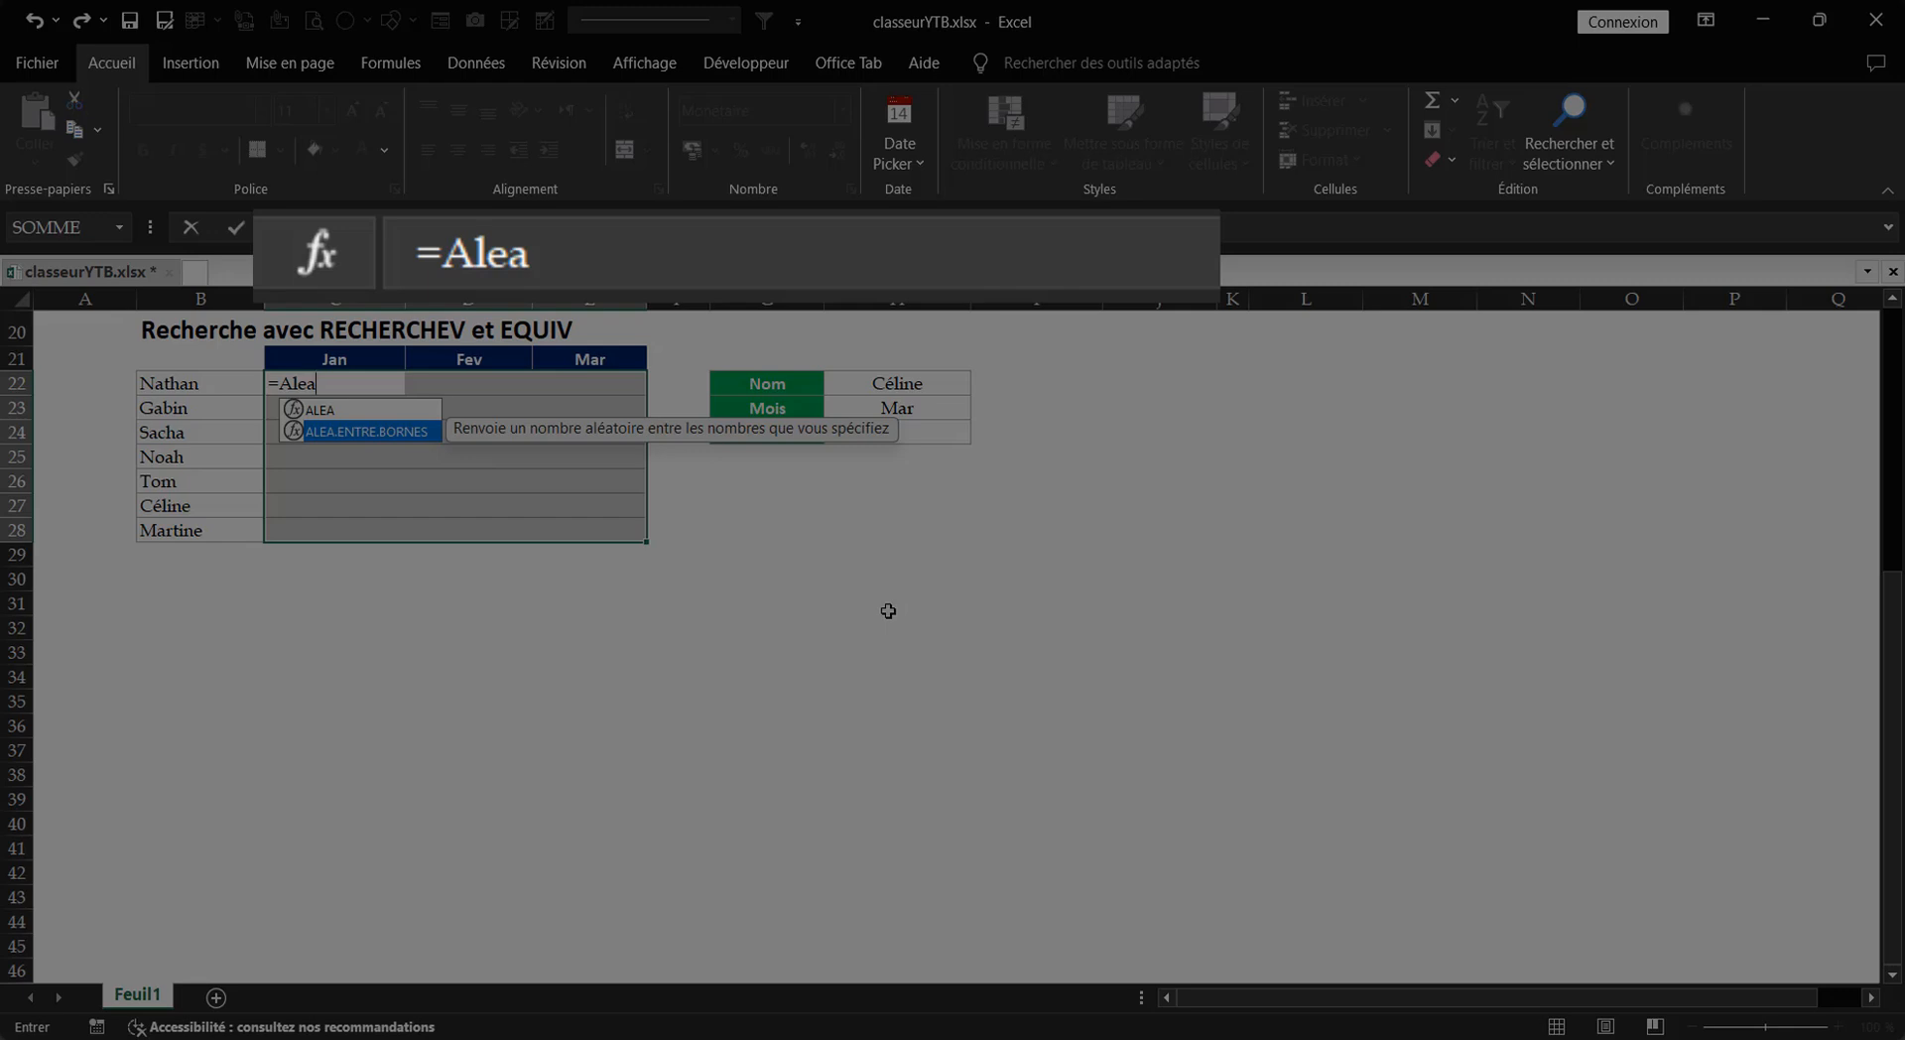
{"action": "key", "text": "Tab"}
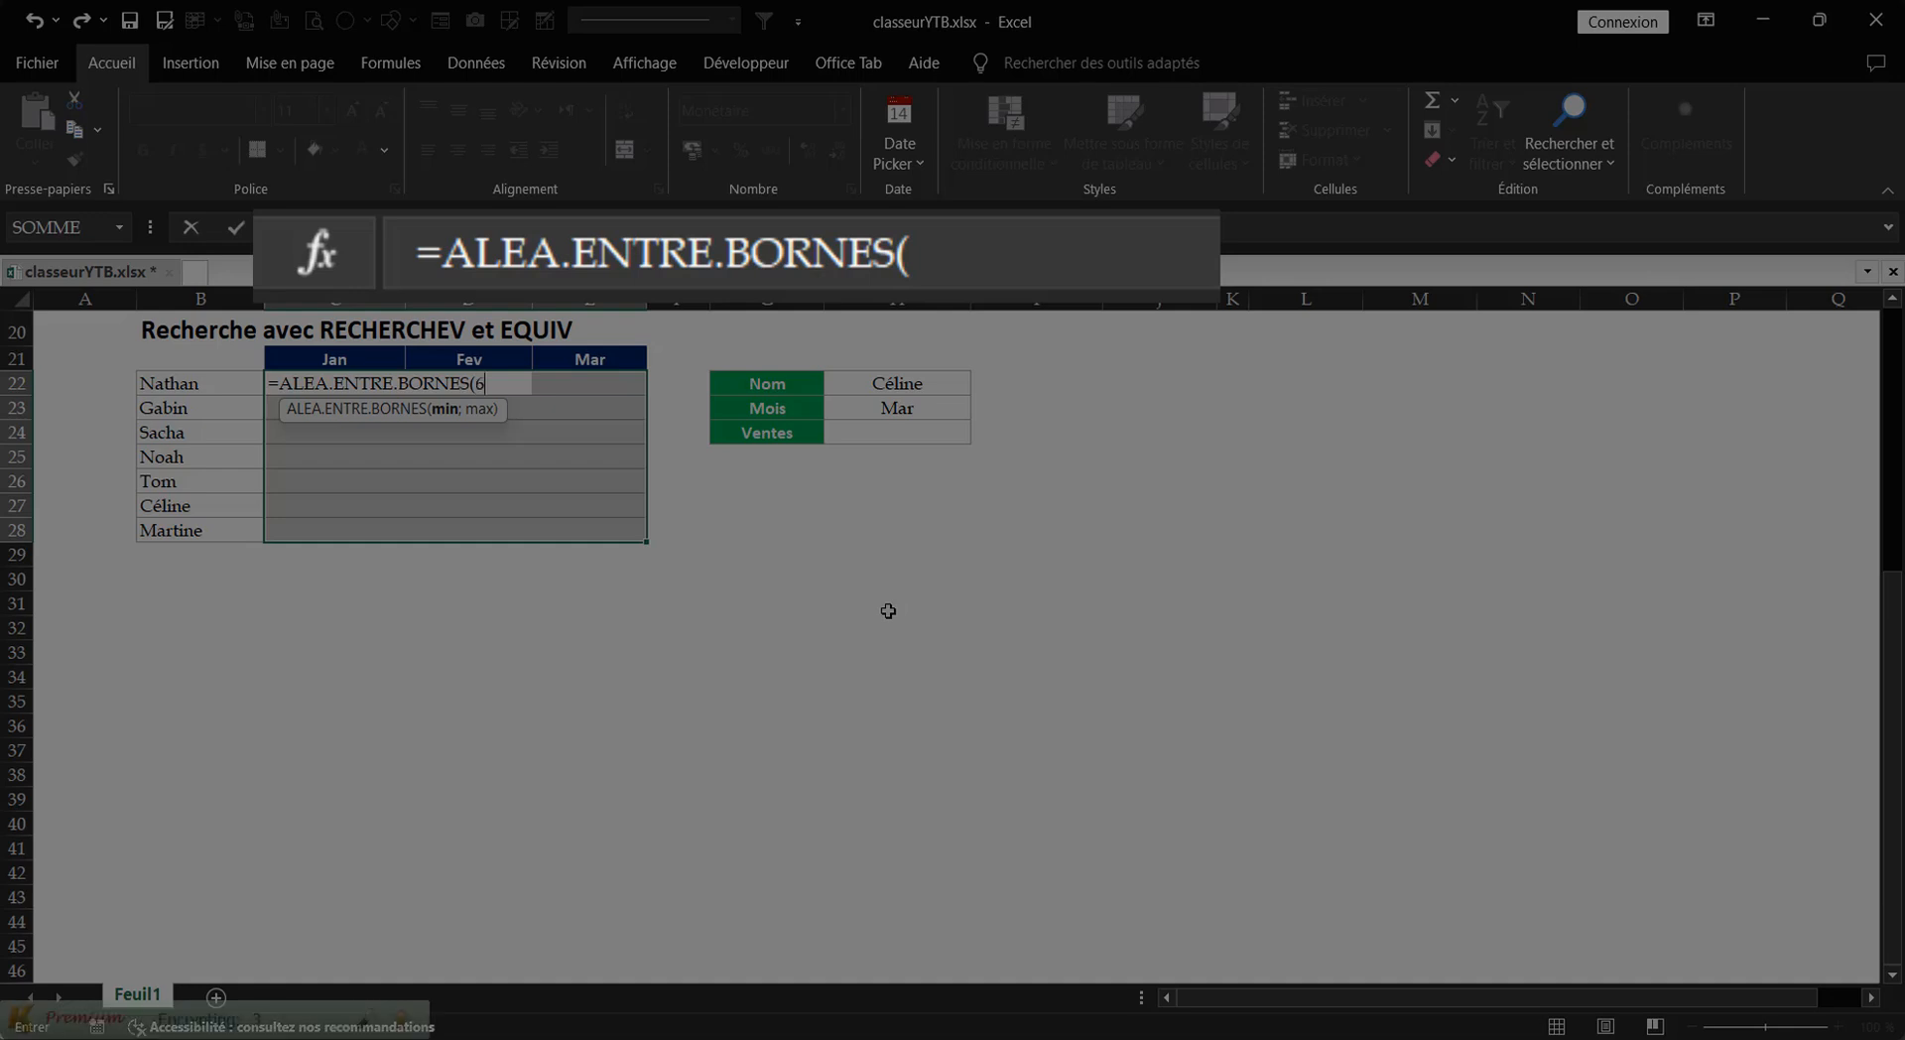
{"action": "type", "text": "600;"}
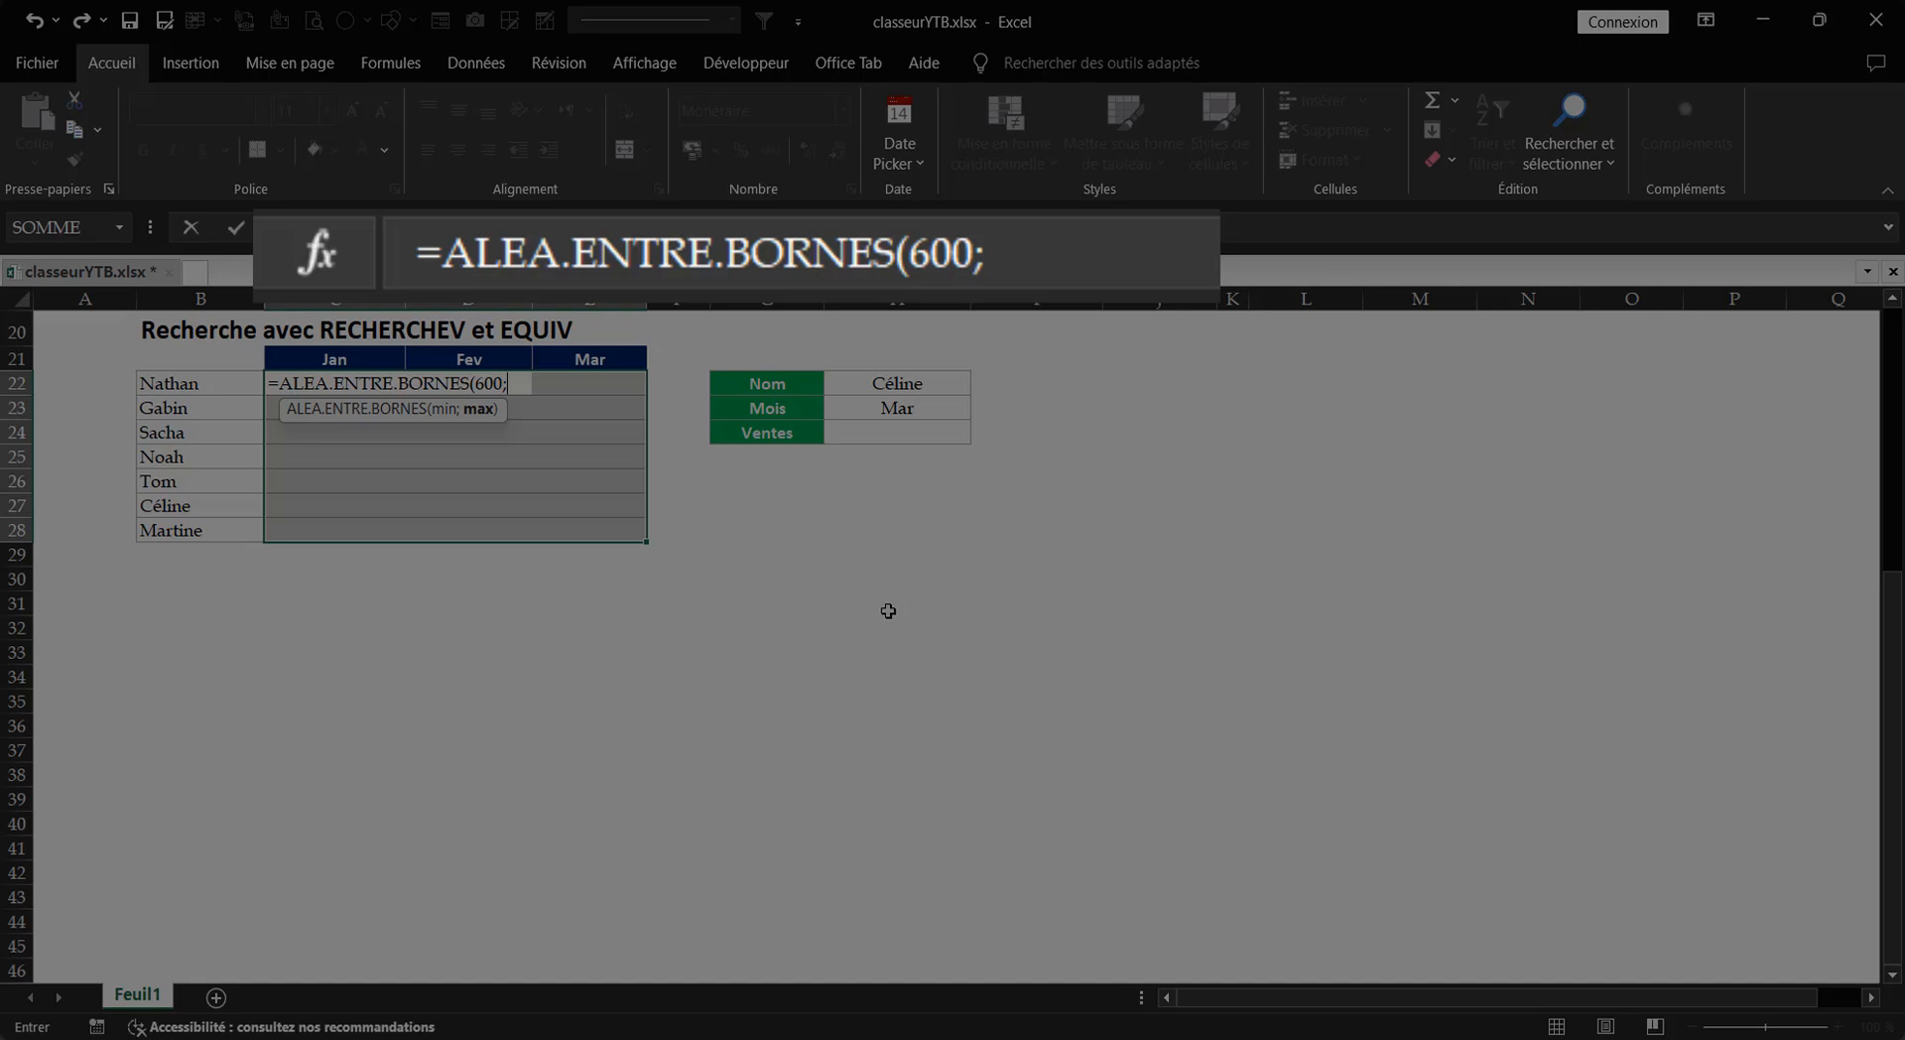
{"action": "type", "text": "1500"}
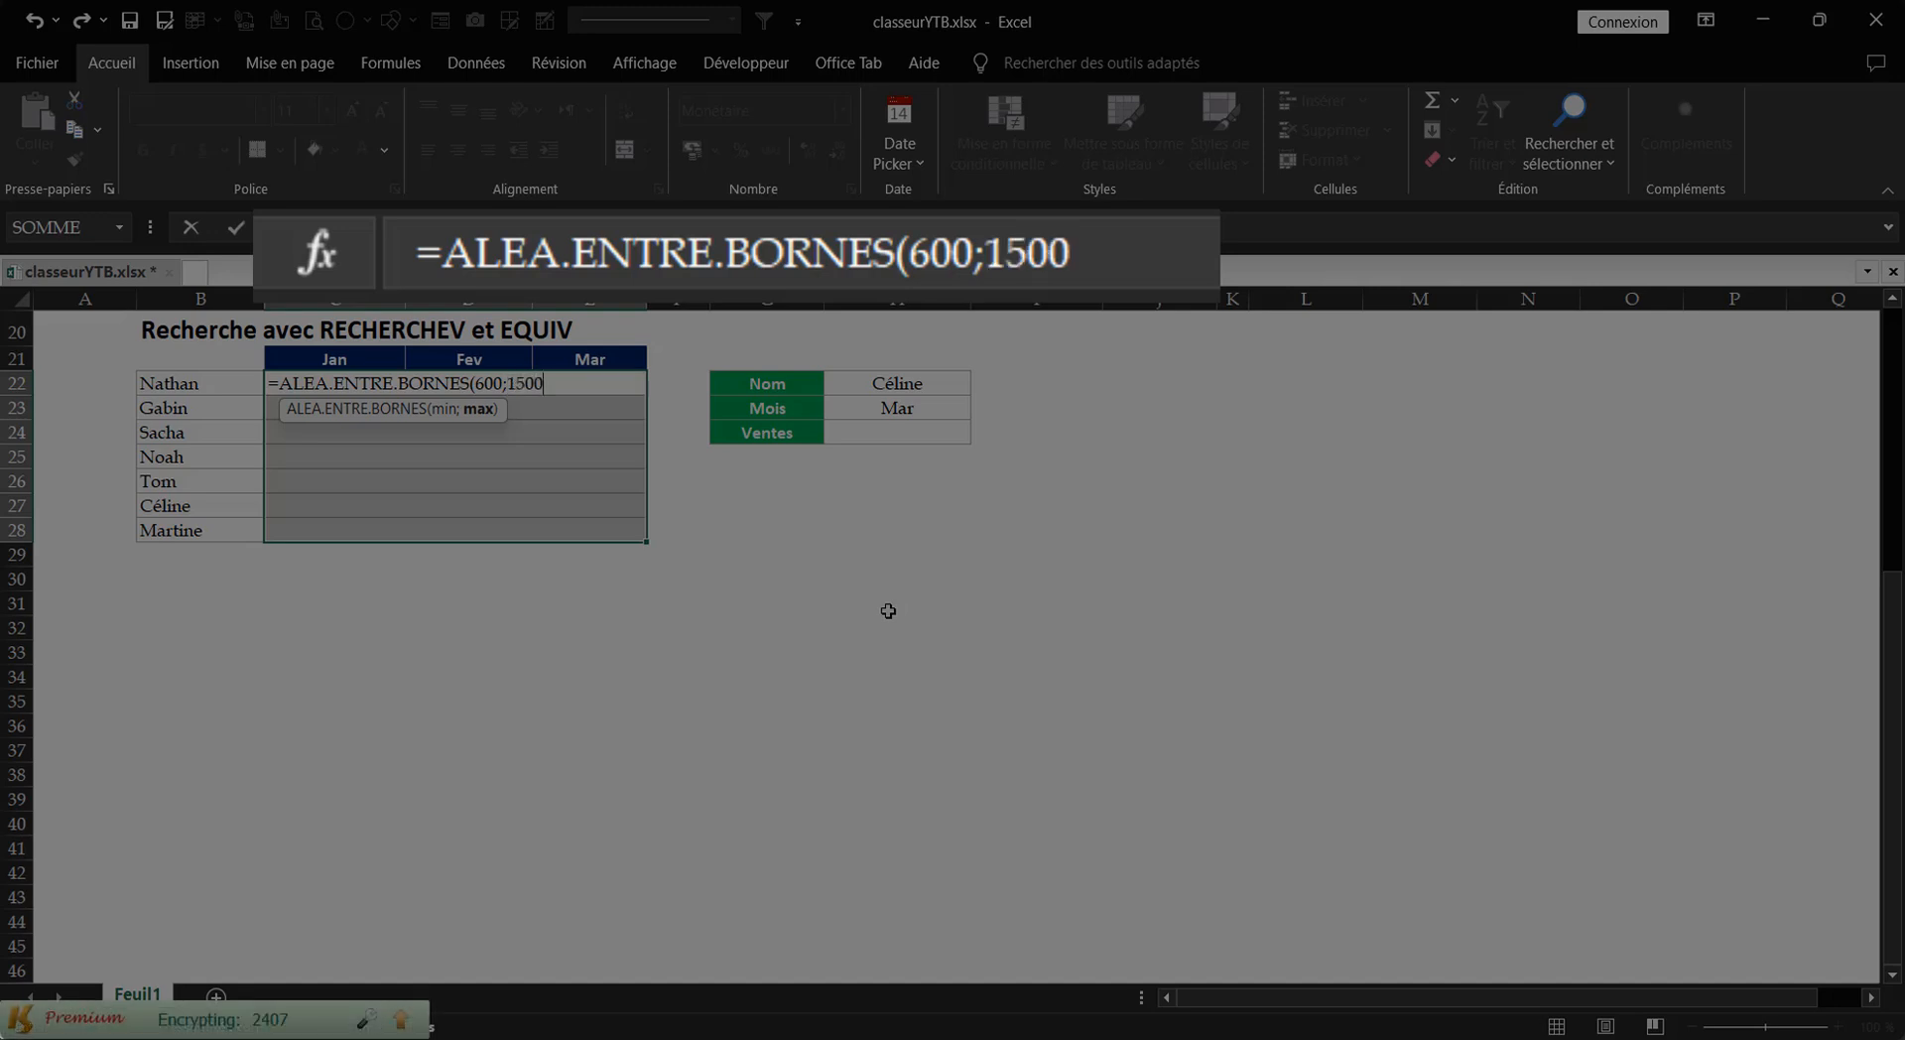
{"action": "type", "text": ")"}
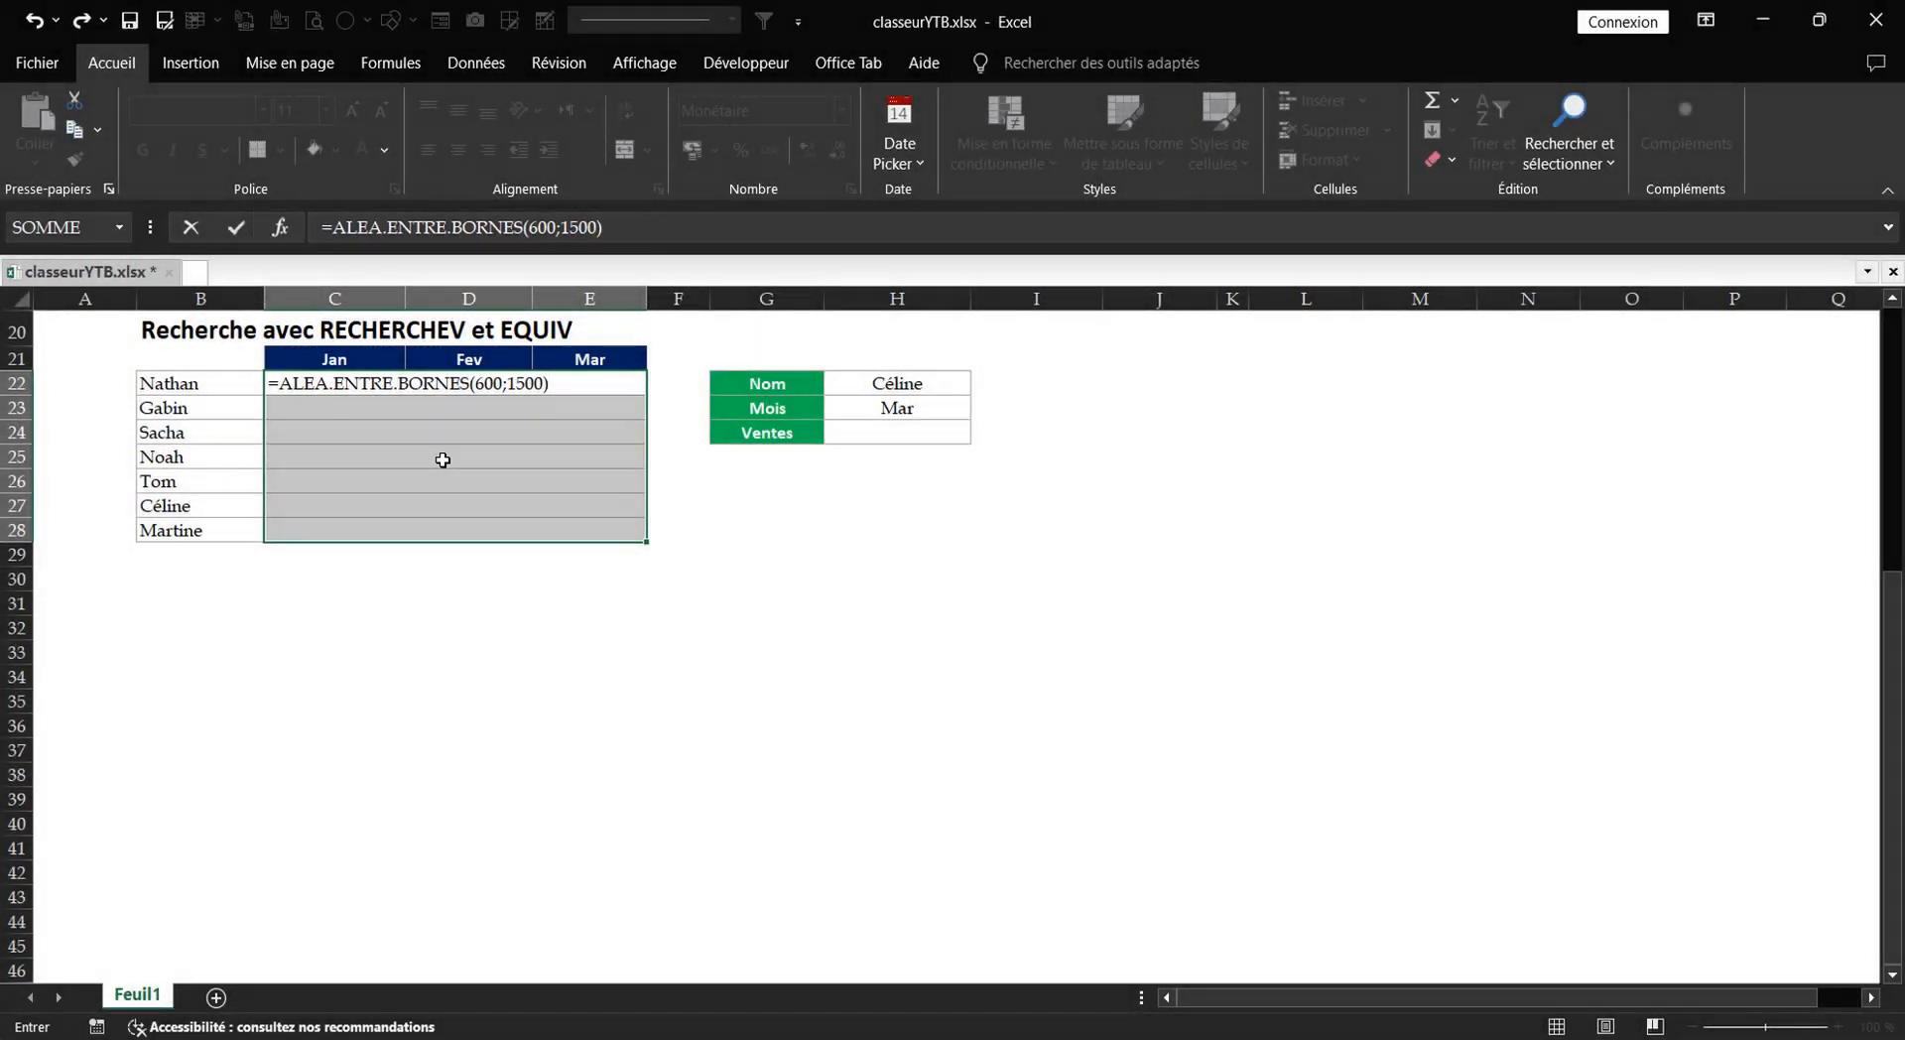
{"action": "key", "text": "ctrl+Return"}
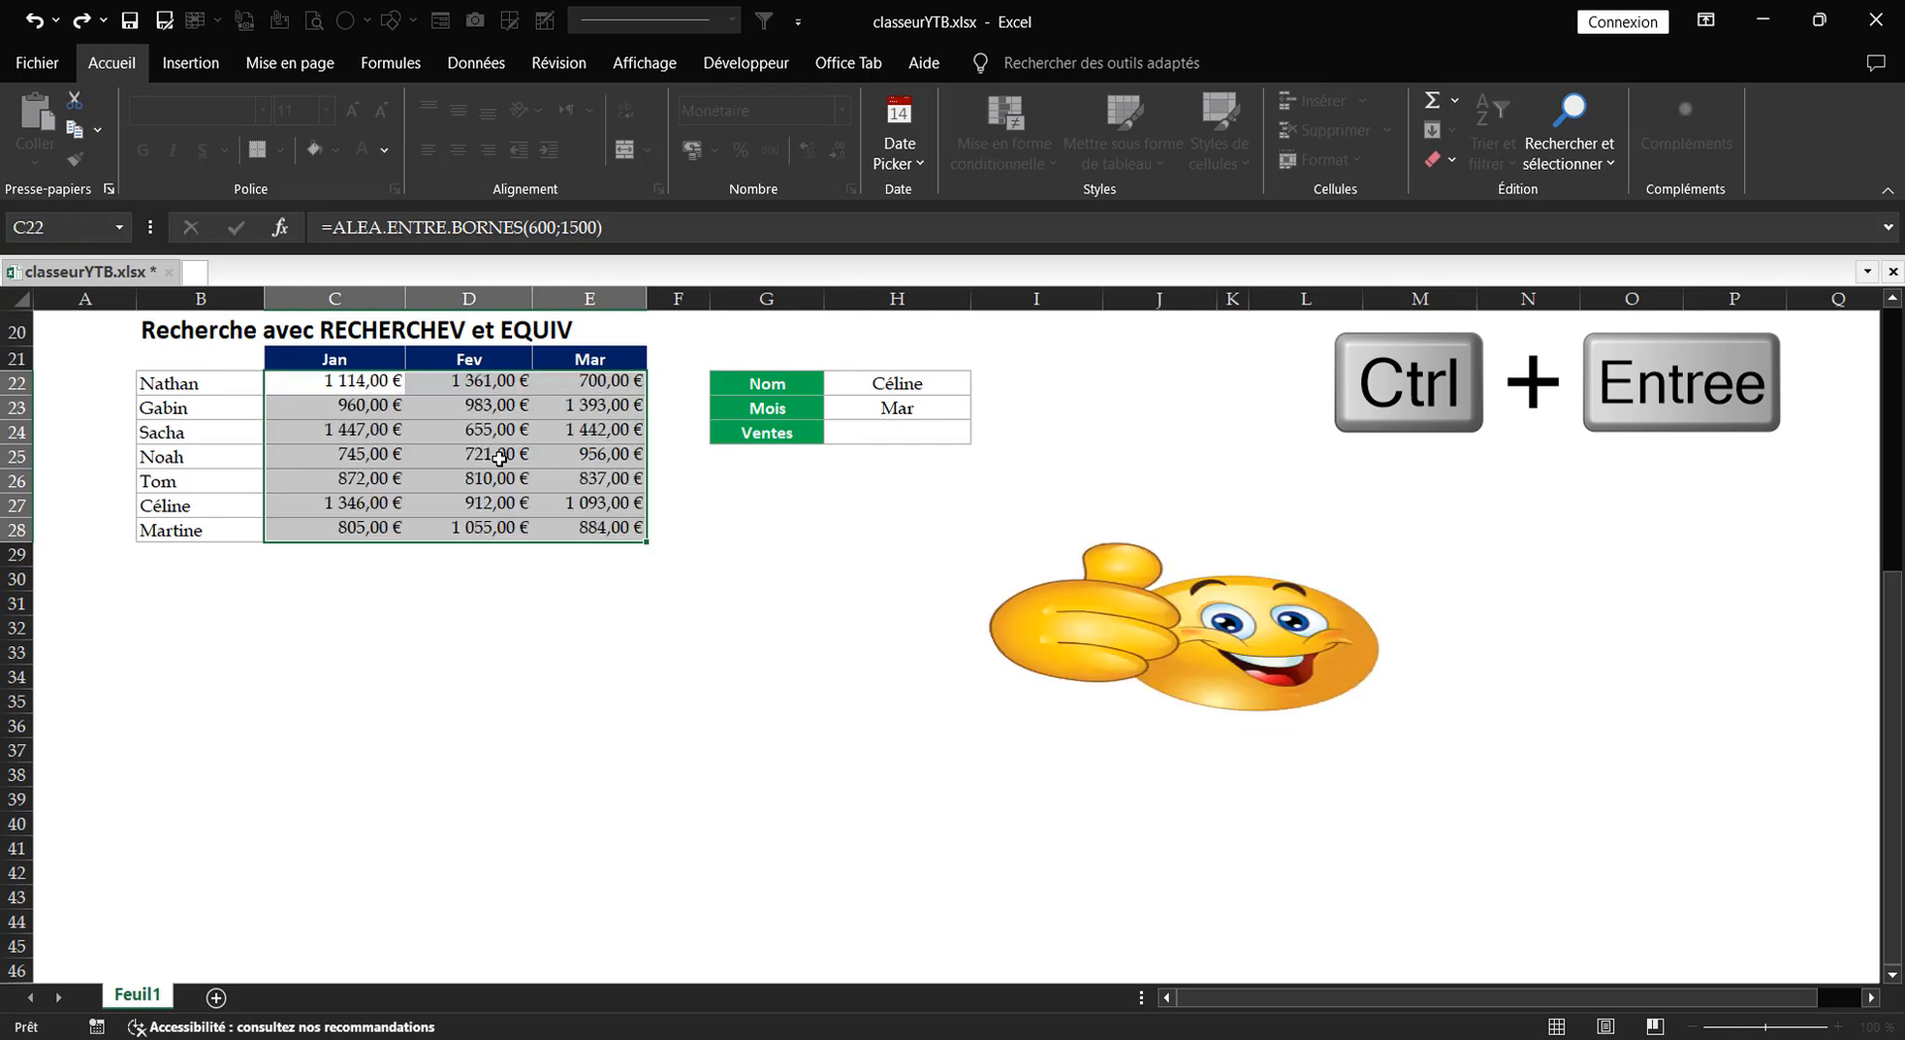
- Inspect the formula in E28, the last cell of the sales range
{"action": "left_click", "coordinate": [607, 529]}
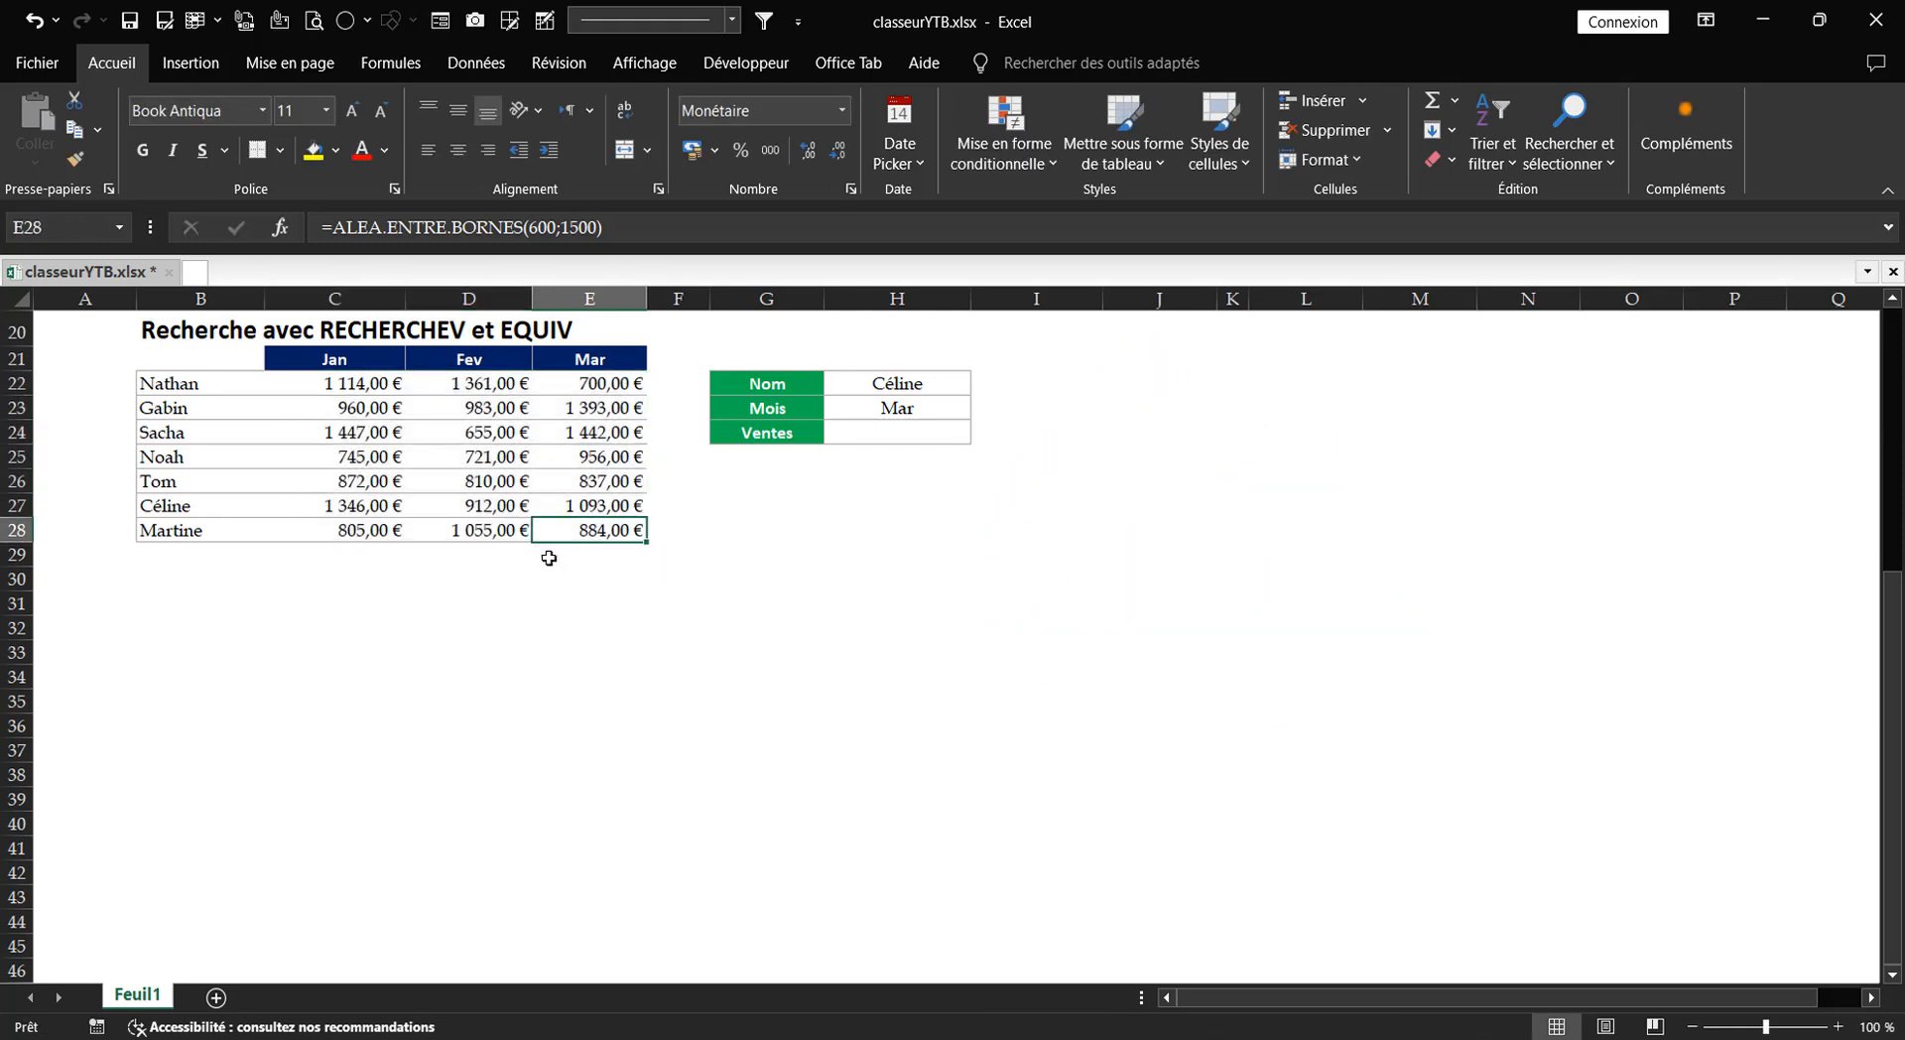
{"action": "key", "text": "F2"}
{"action": "key", "text": "Escape"}
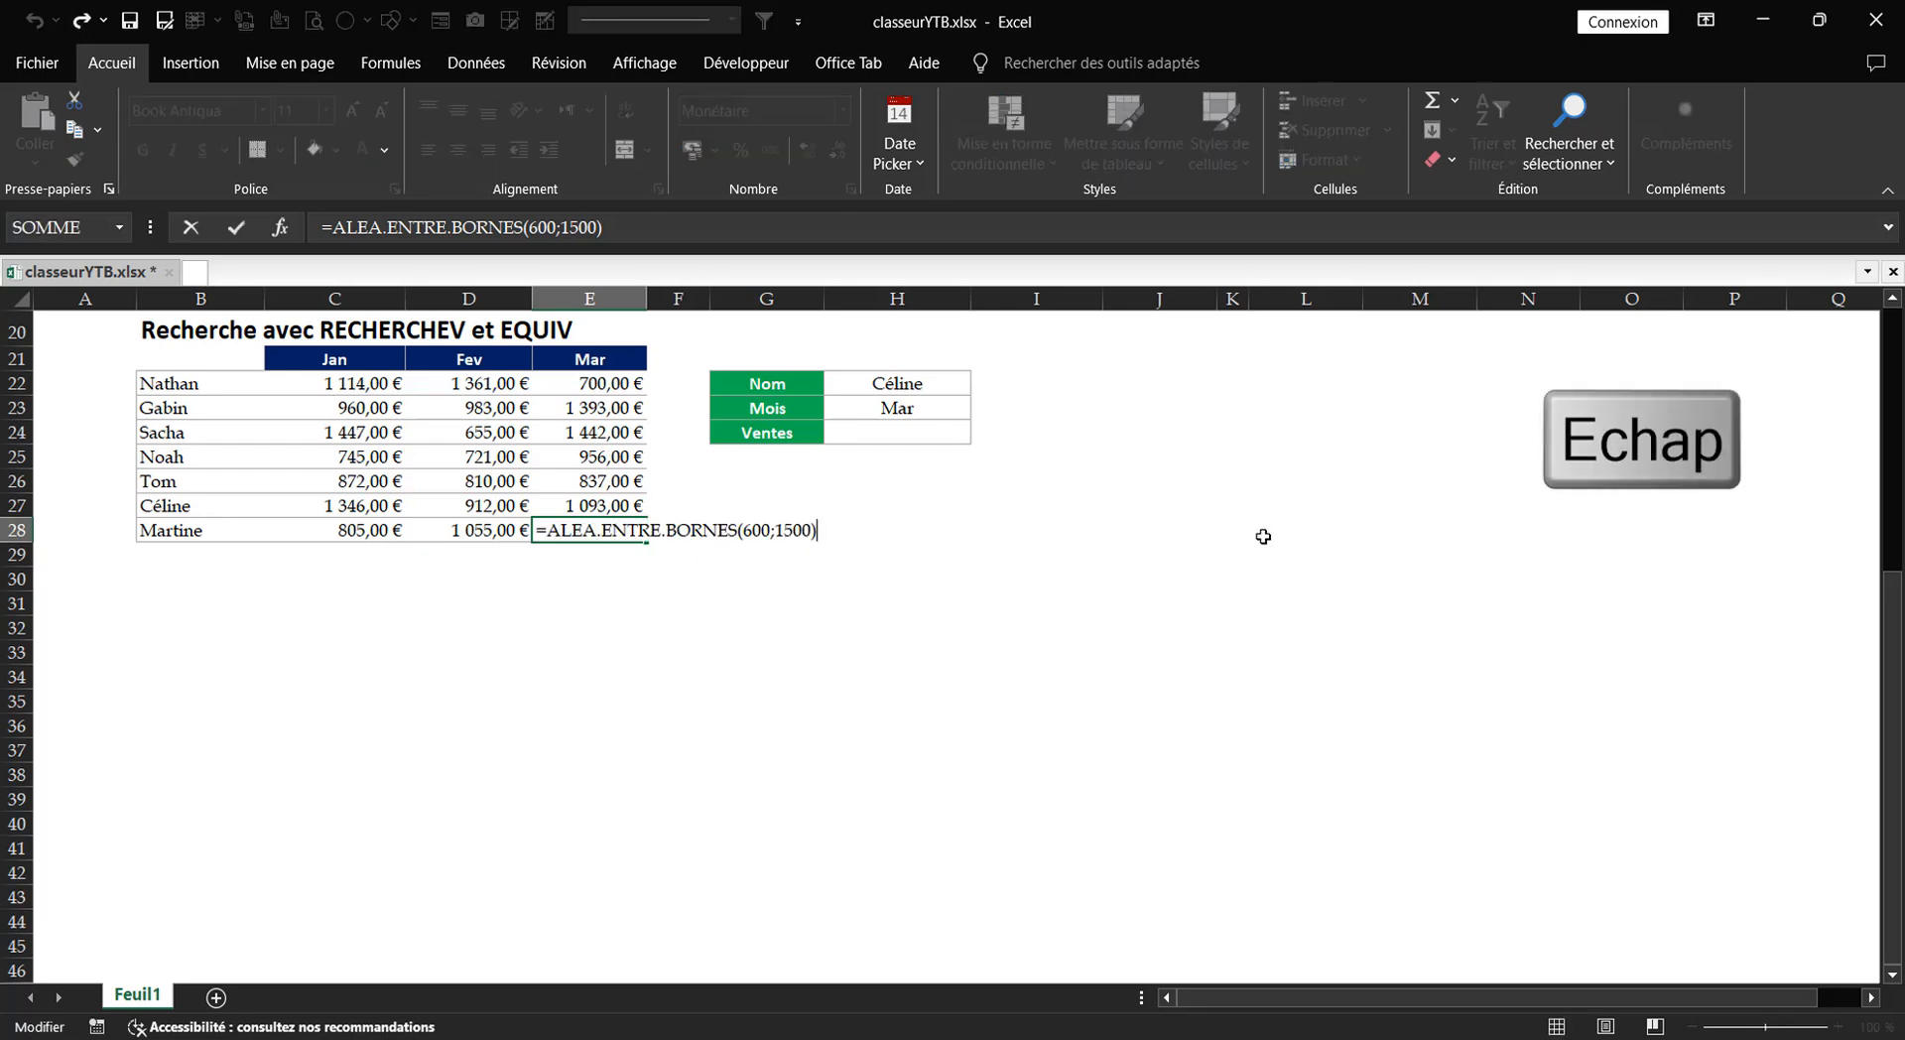
- Recalculate the random sales amounts by confirming an empty entry in G27
{"action": "left_click", "coordinate": [659, 628]}
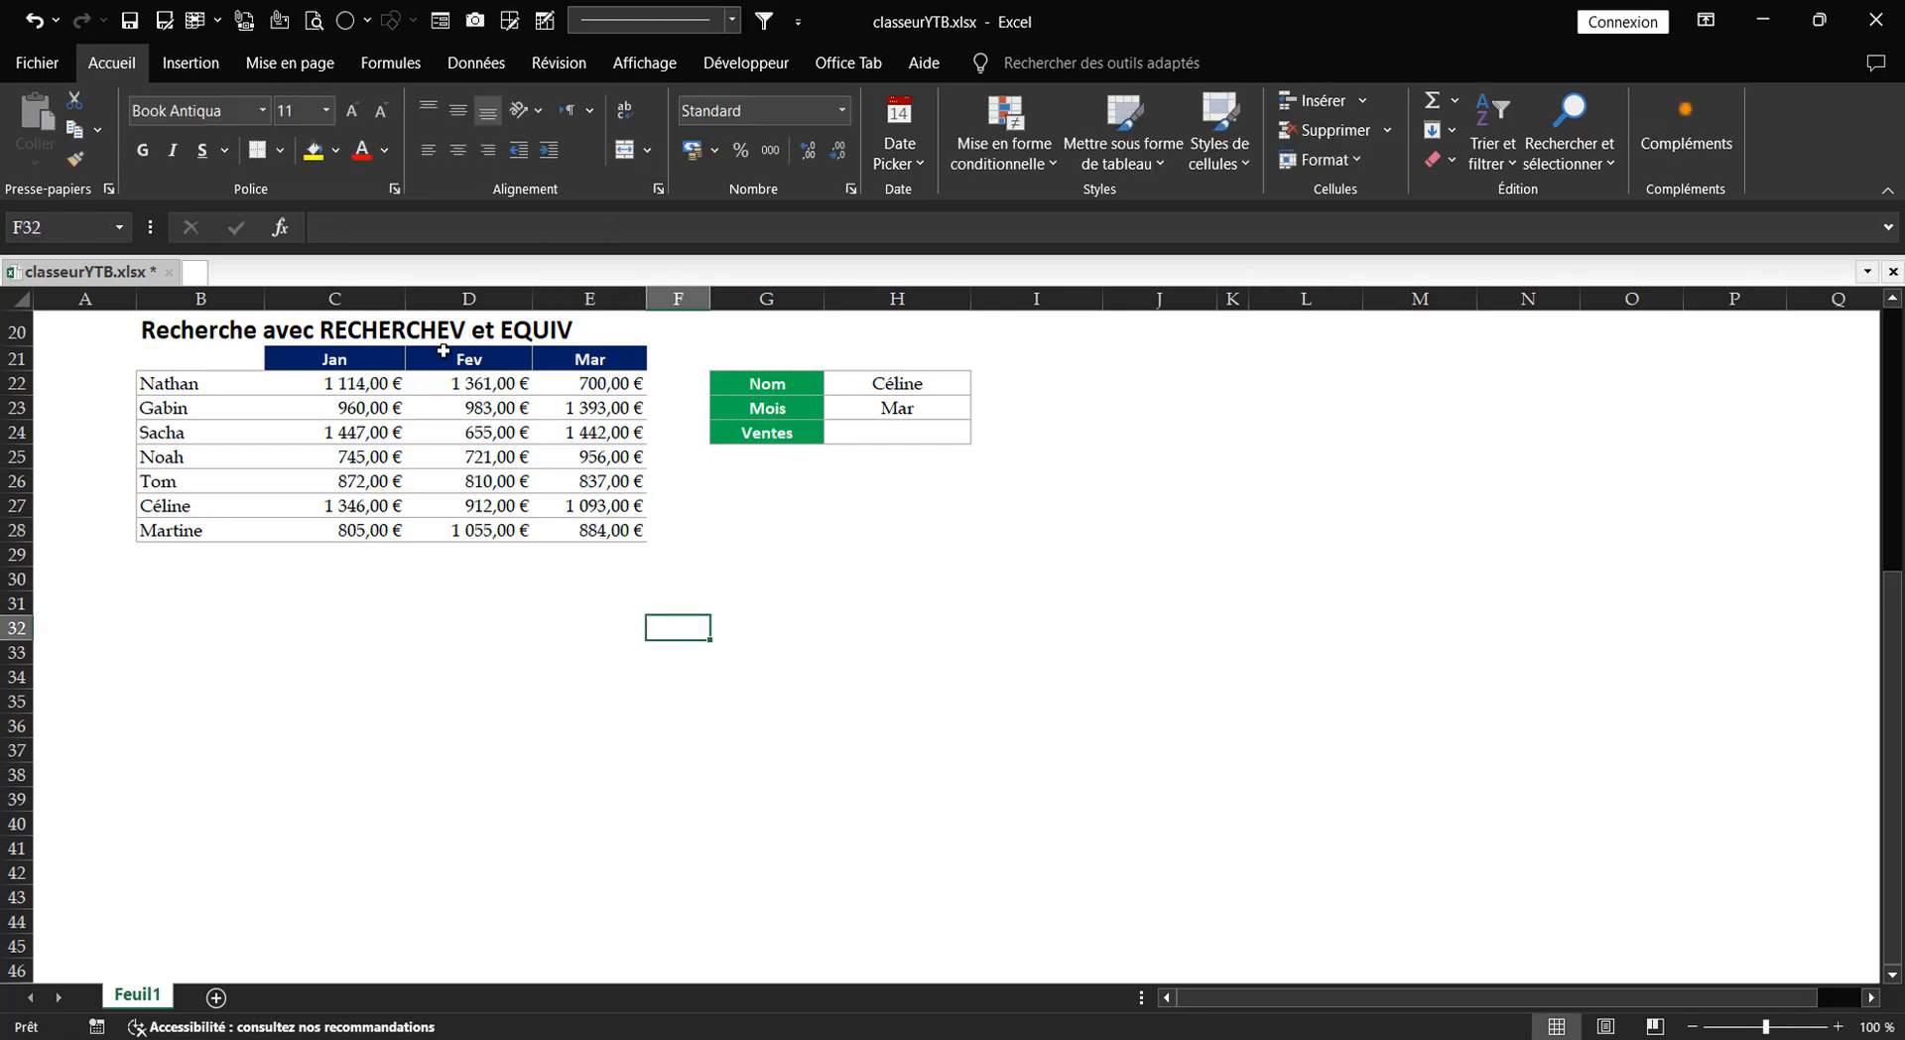
{"action": "double_click", "coordinate": [743, 502]}
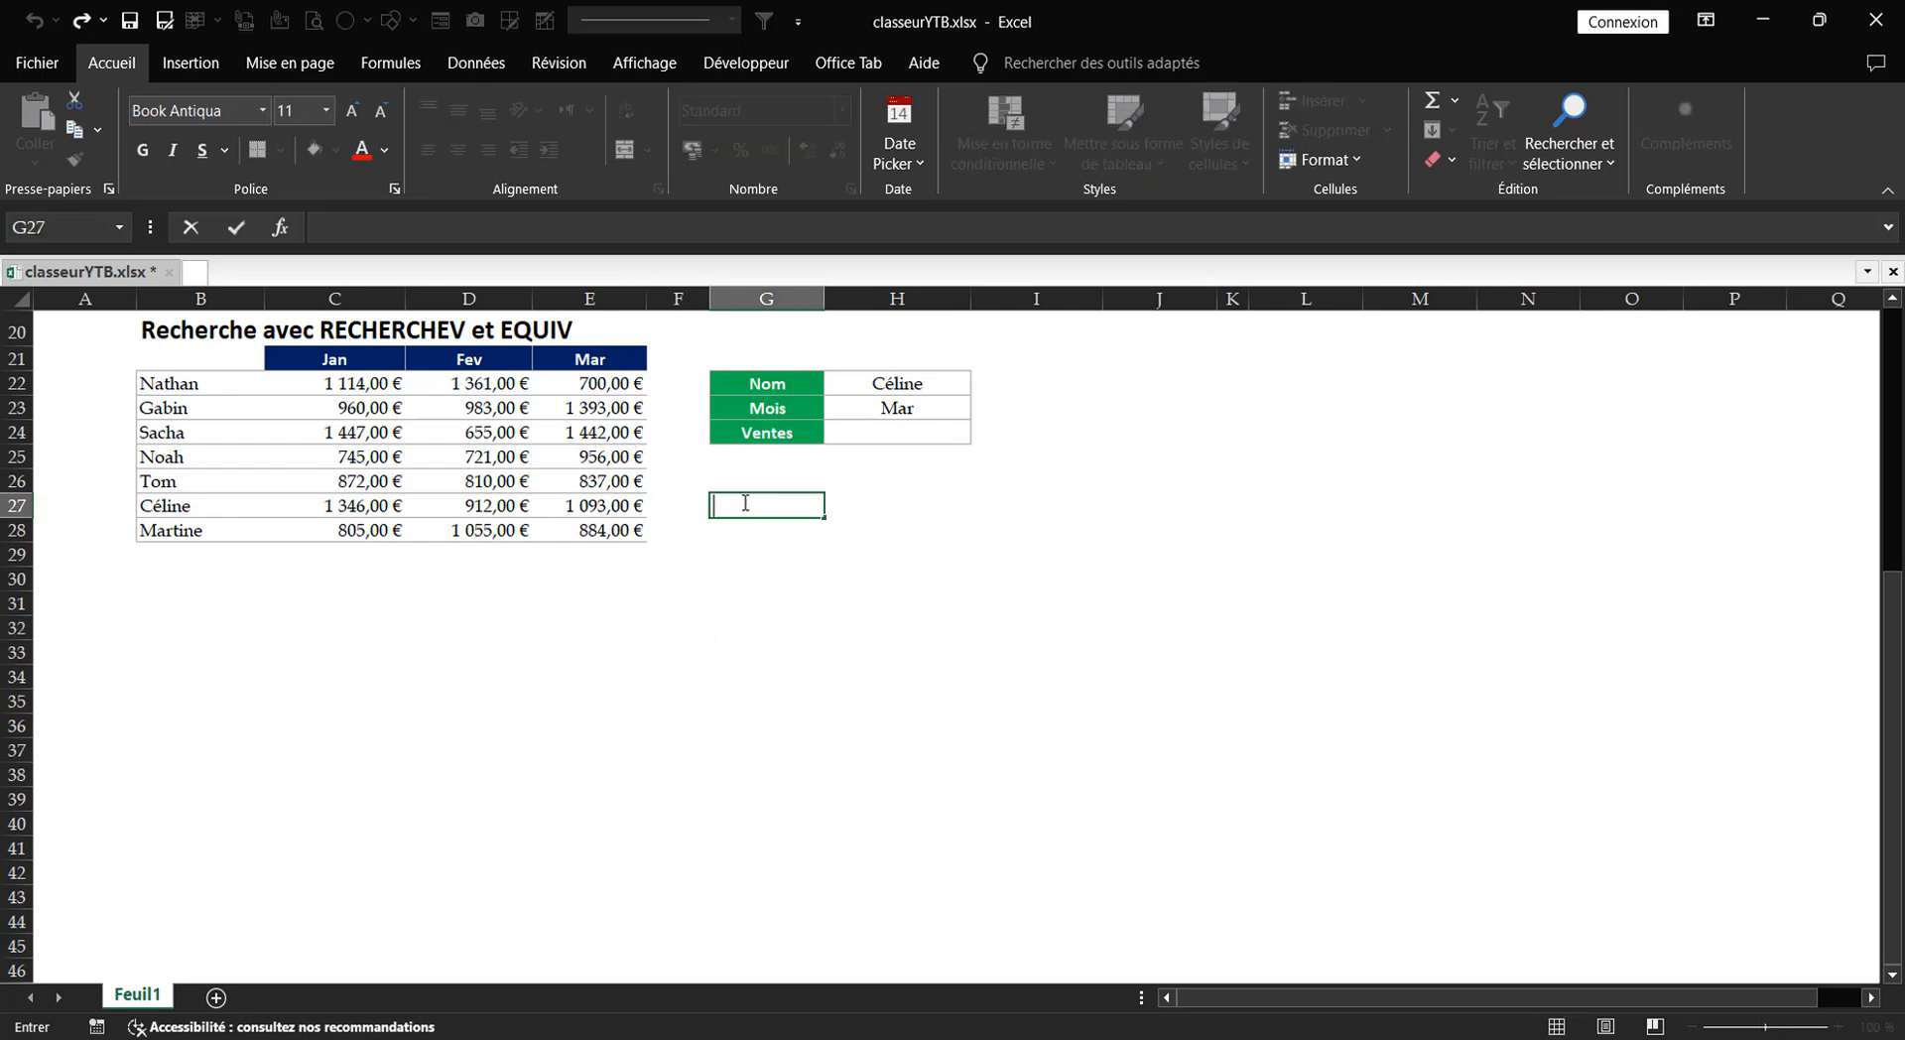
{"action": "key", "text": "Return"}
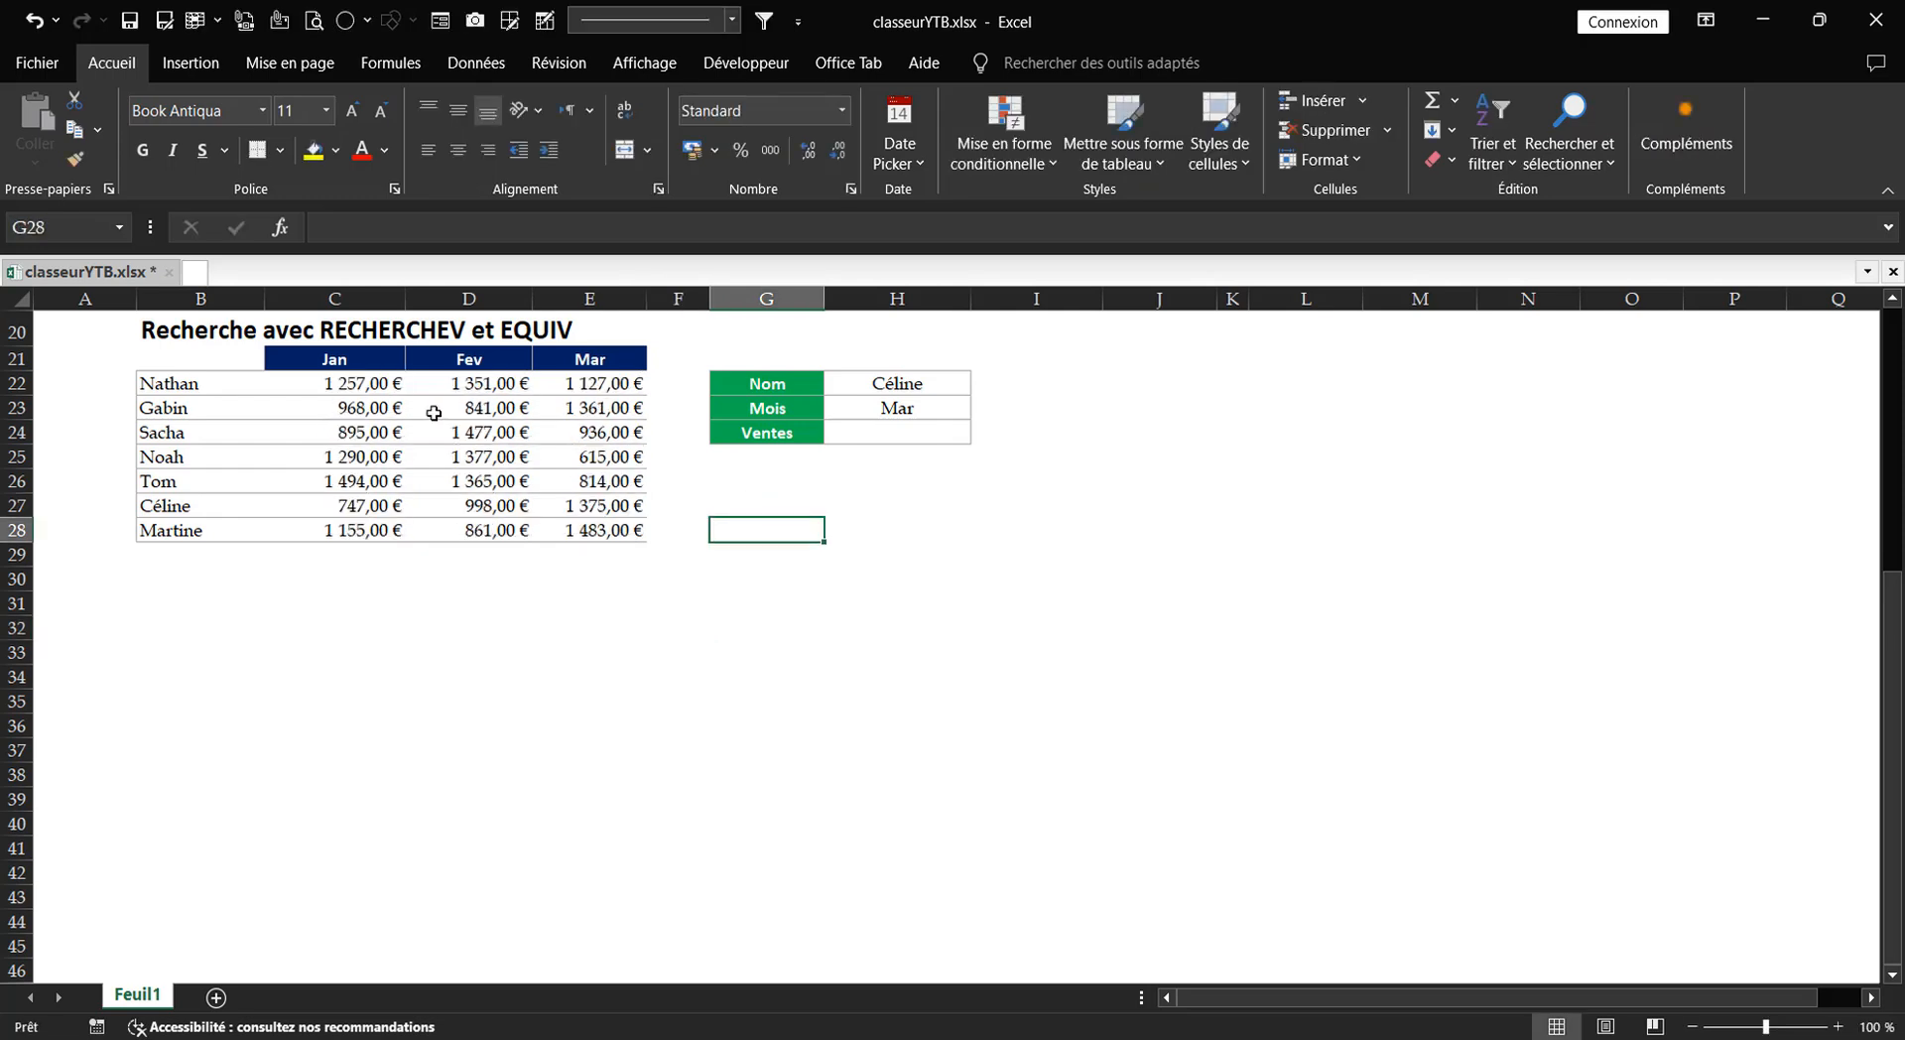
- Refresh the random sales amounts again by confirming an empty entry in the Ventes result cell H24
{"action": "left_click", "coordinate": [837, 485]}
{"action": "left_click", "coordinate": [864, 422]}
{"action": "key", "text": "Up"}
{"action": "key", "text": "Up"}
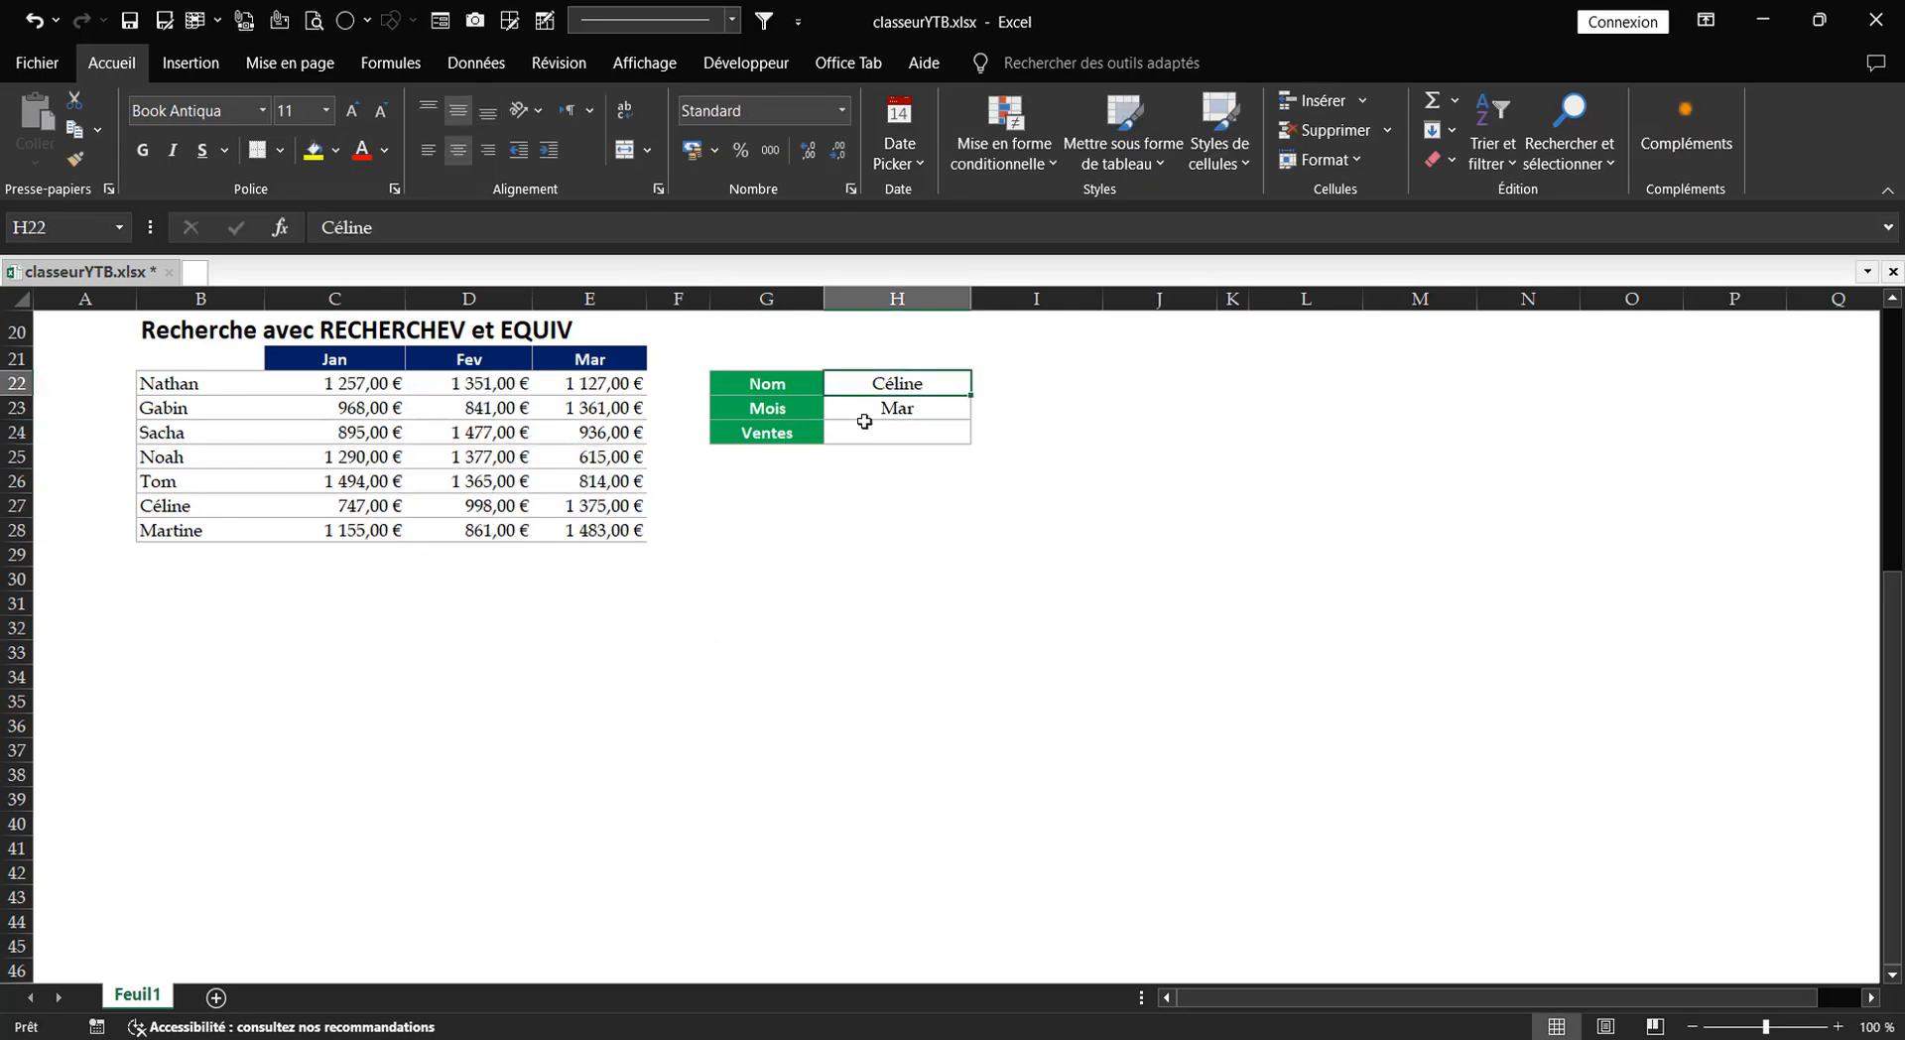
{"action": "key", "text": "Down"}
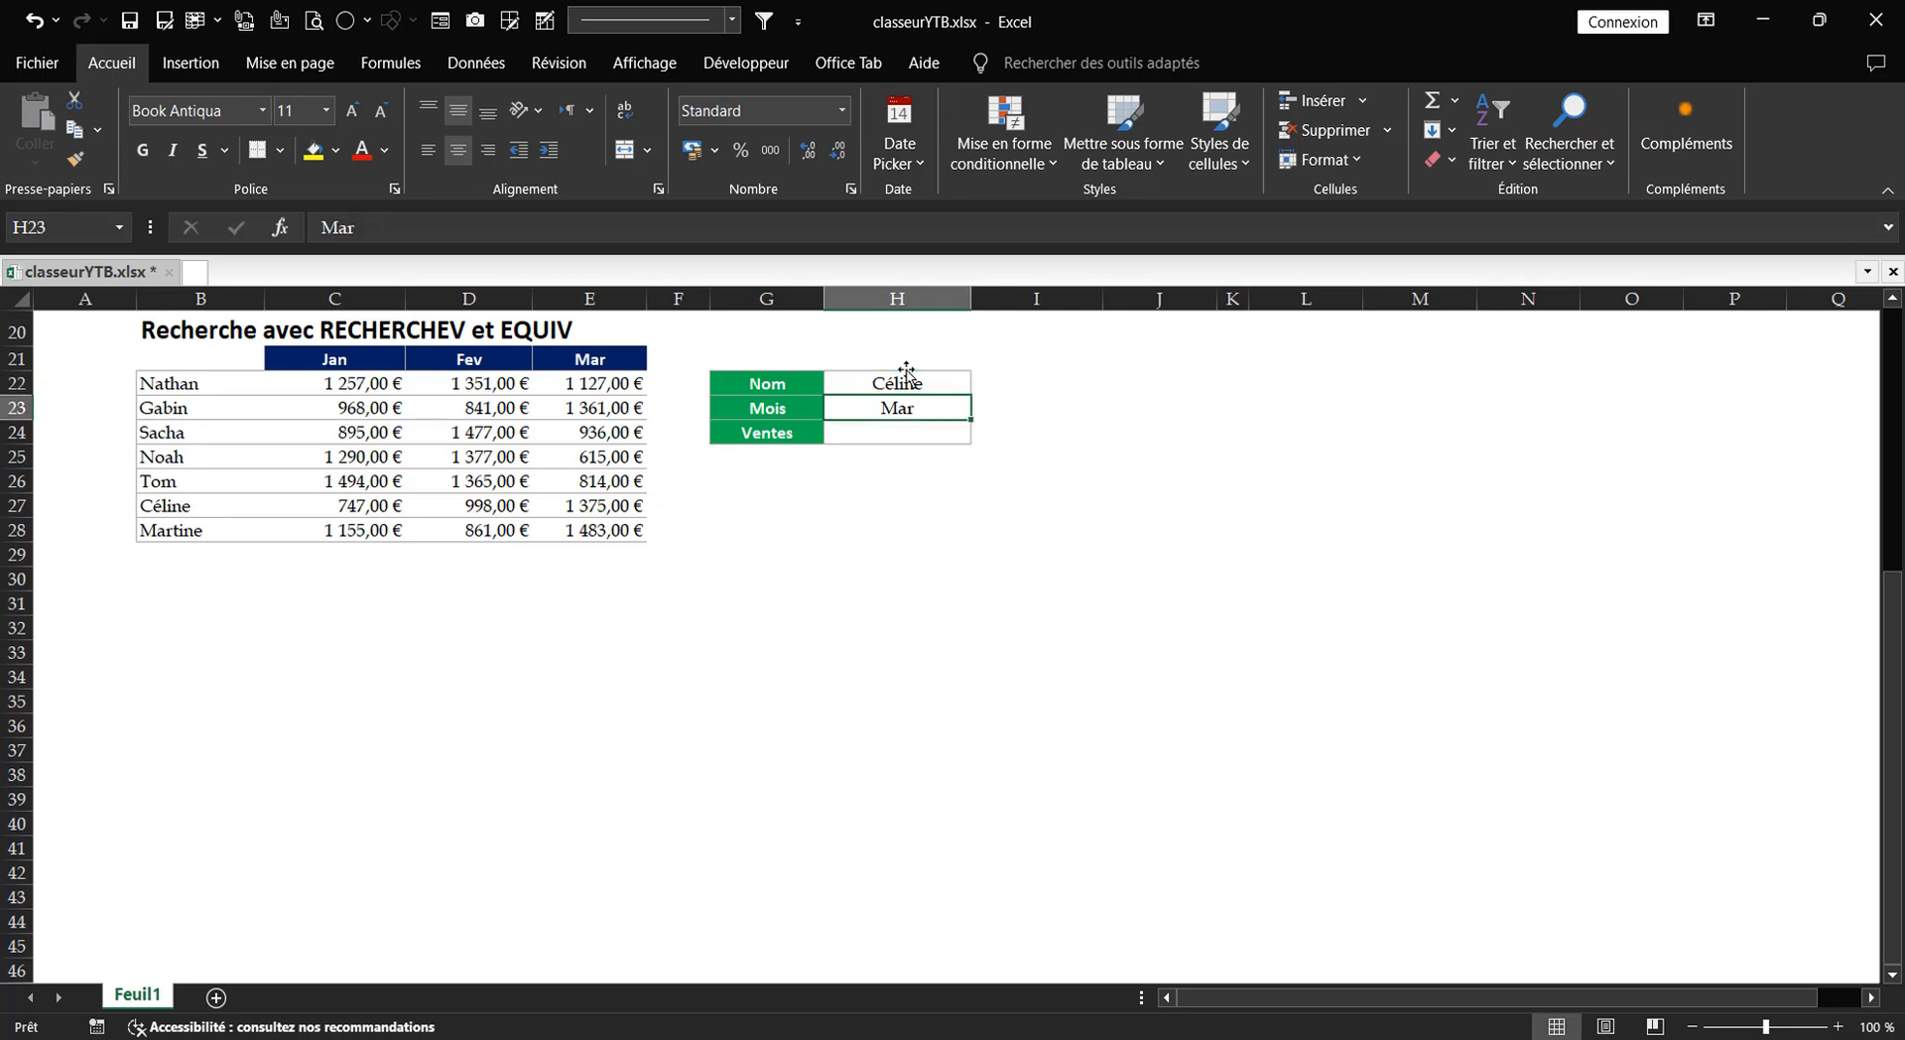
{"action": "double_click", "coordinate": [900, 433]}
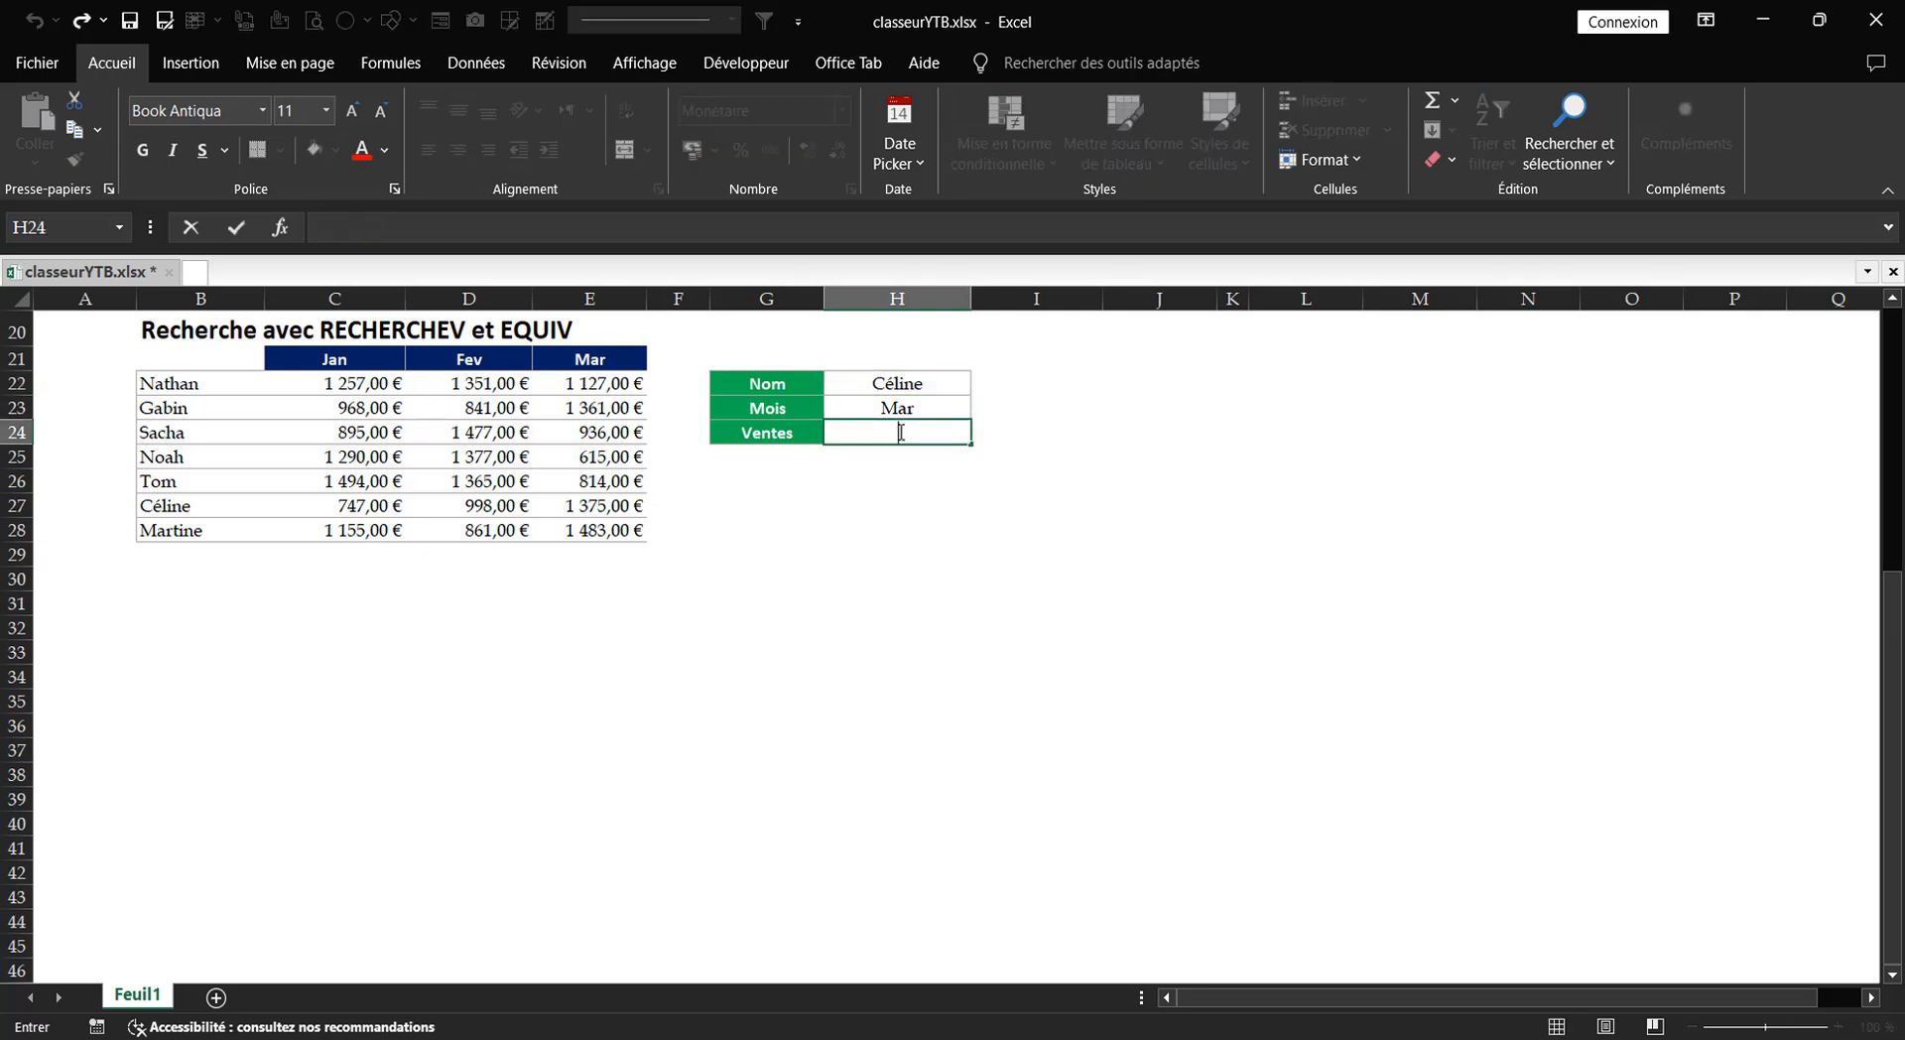
{"action": "key", "text": "Return"}
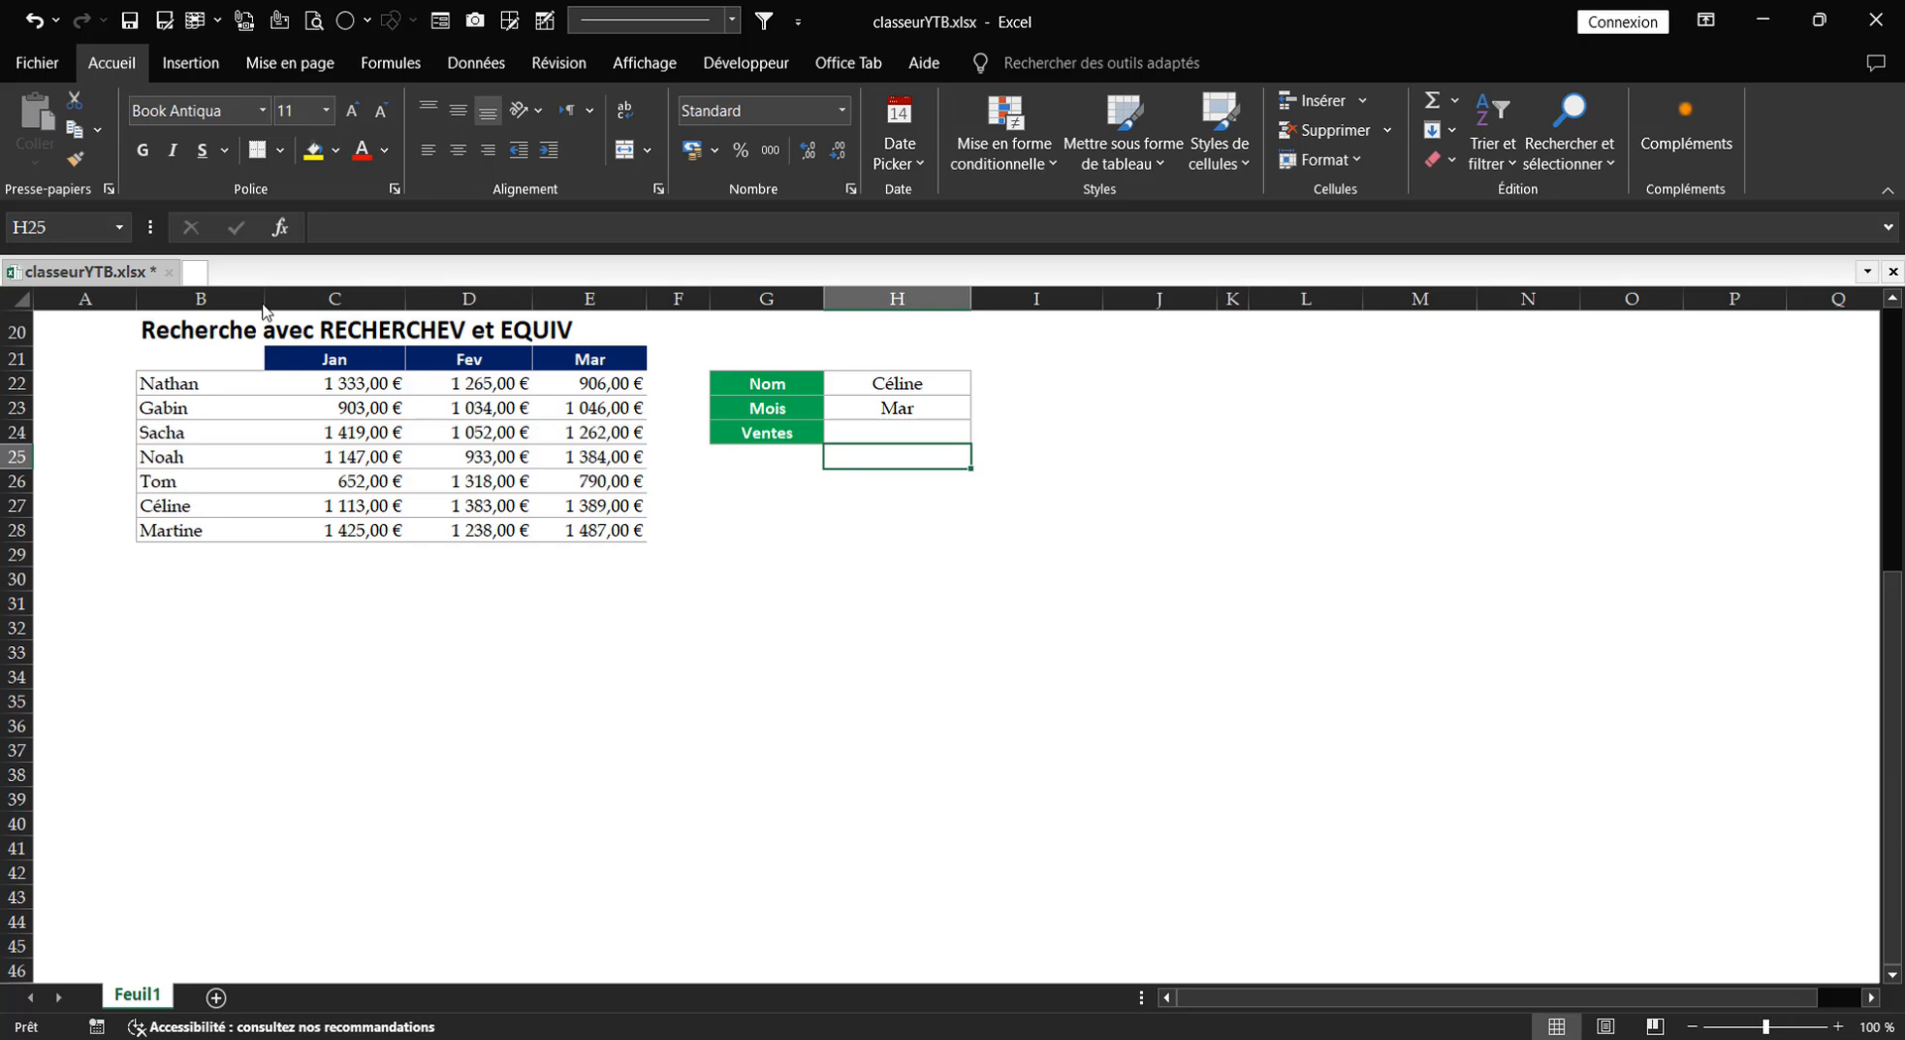
{"action": "key", "text": "F2"}
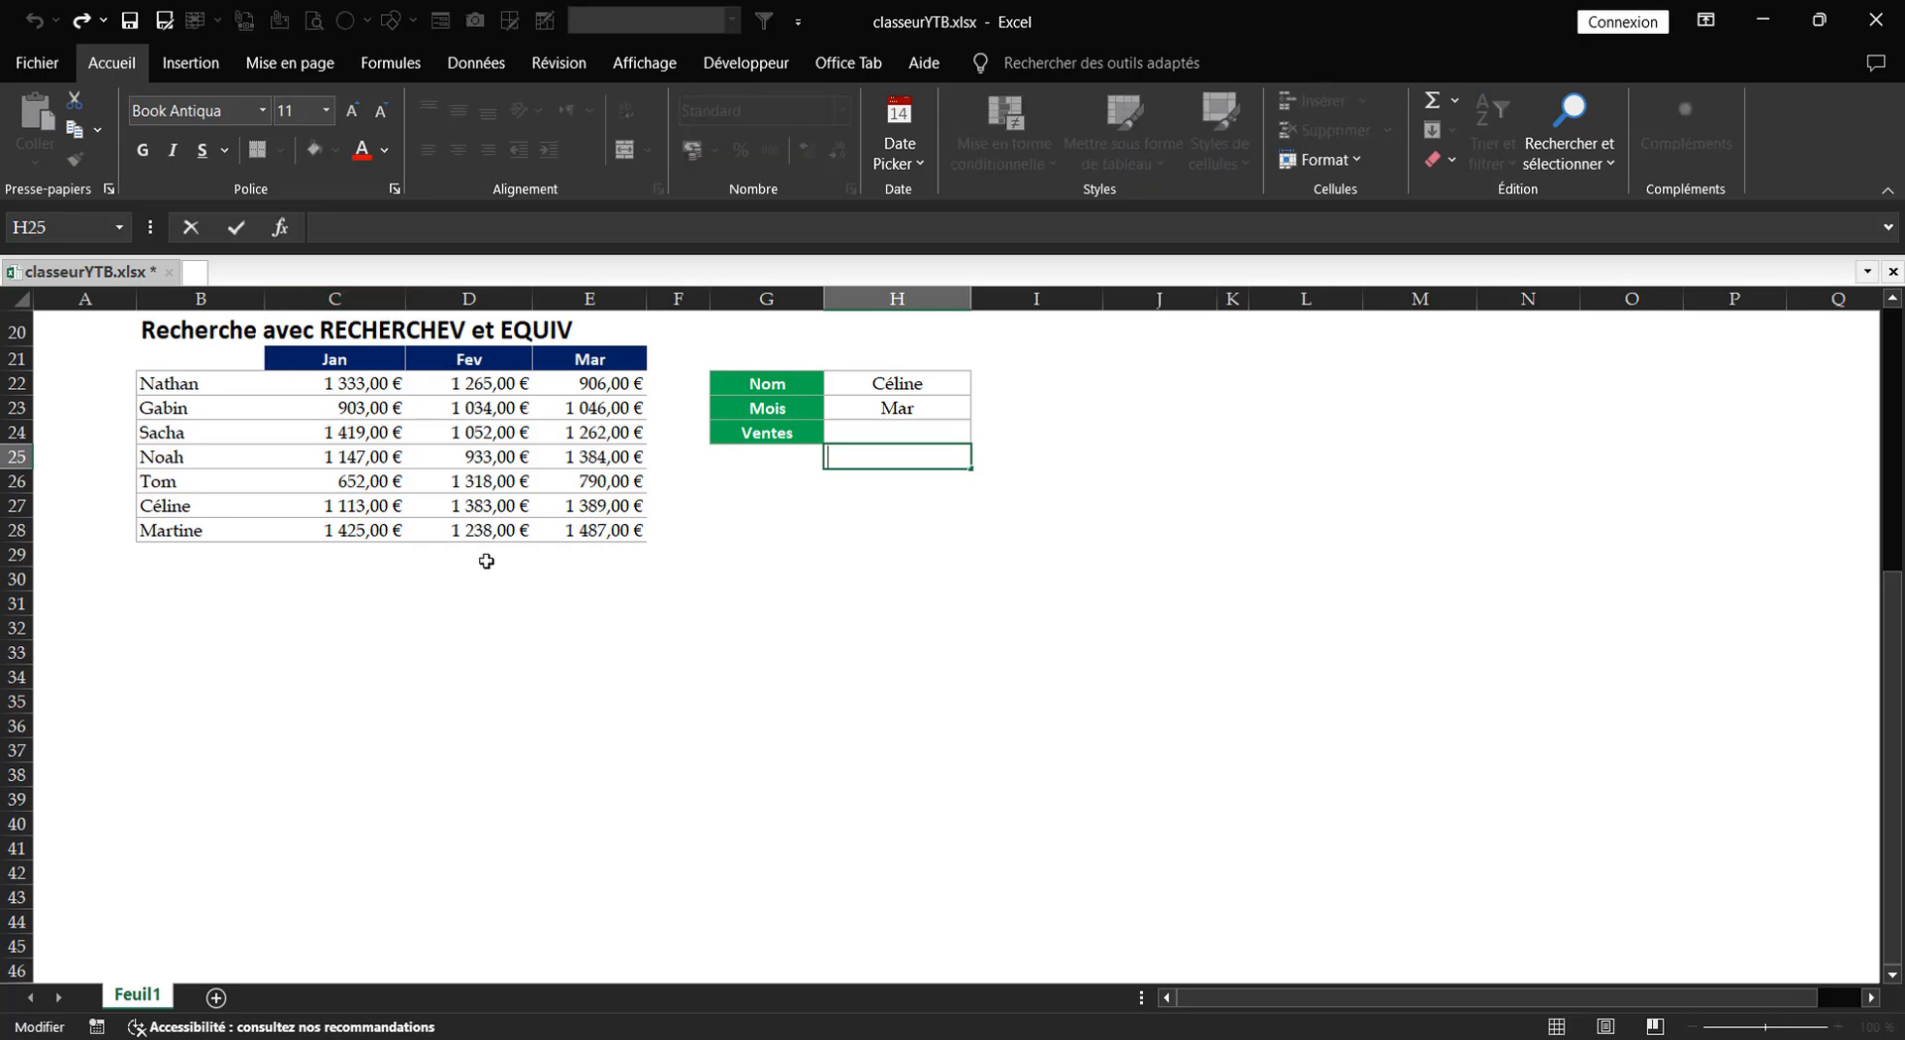
{"action": "key", "text": "Escape"}
{"action": "left_click", "coordinate": [870, 631]}
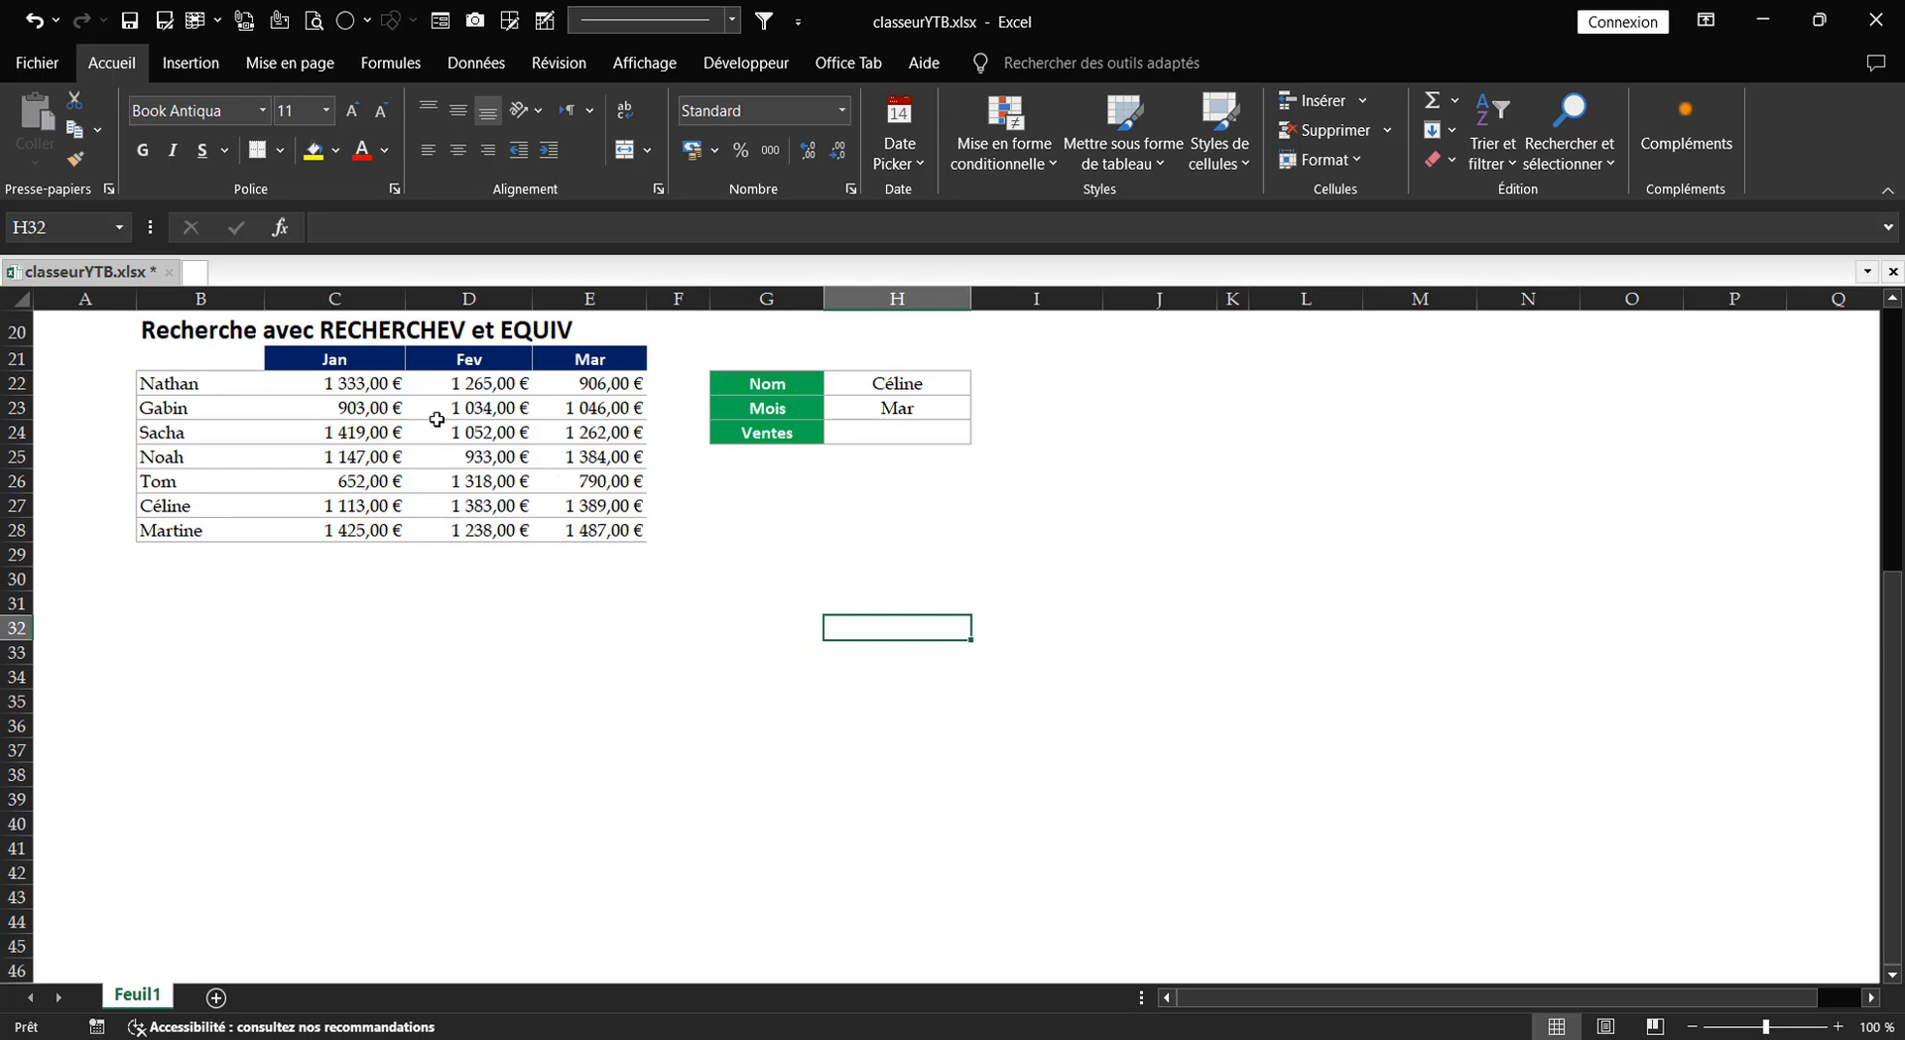
- Review the Ventes result cell H24, the lookup name in H22 and the list of names in column B
{"action": "left_click", "coordinate": [903, 436]}
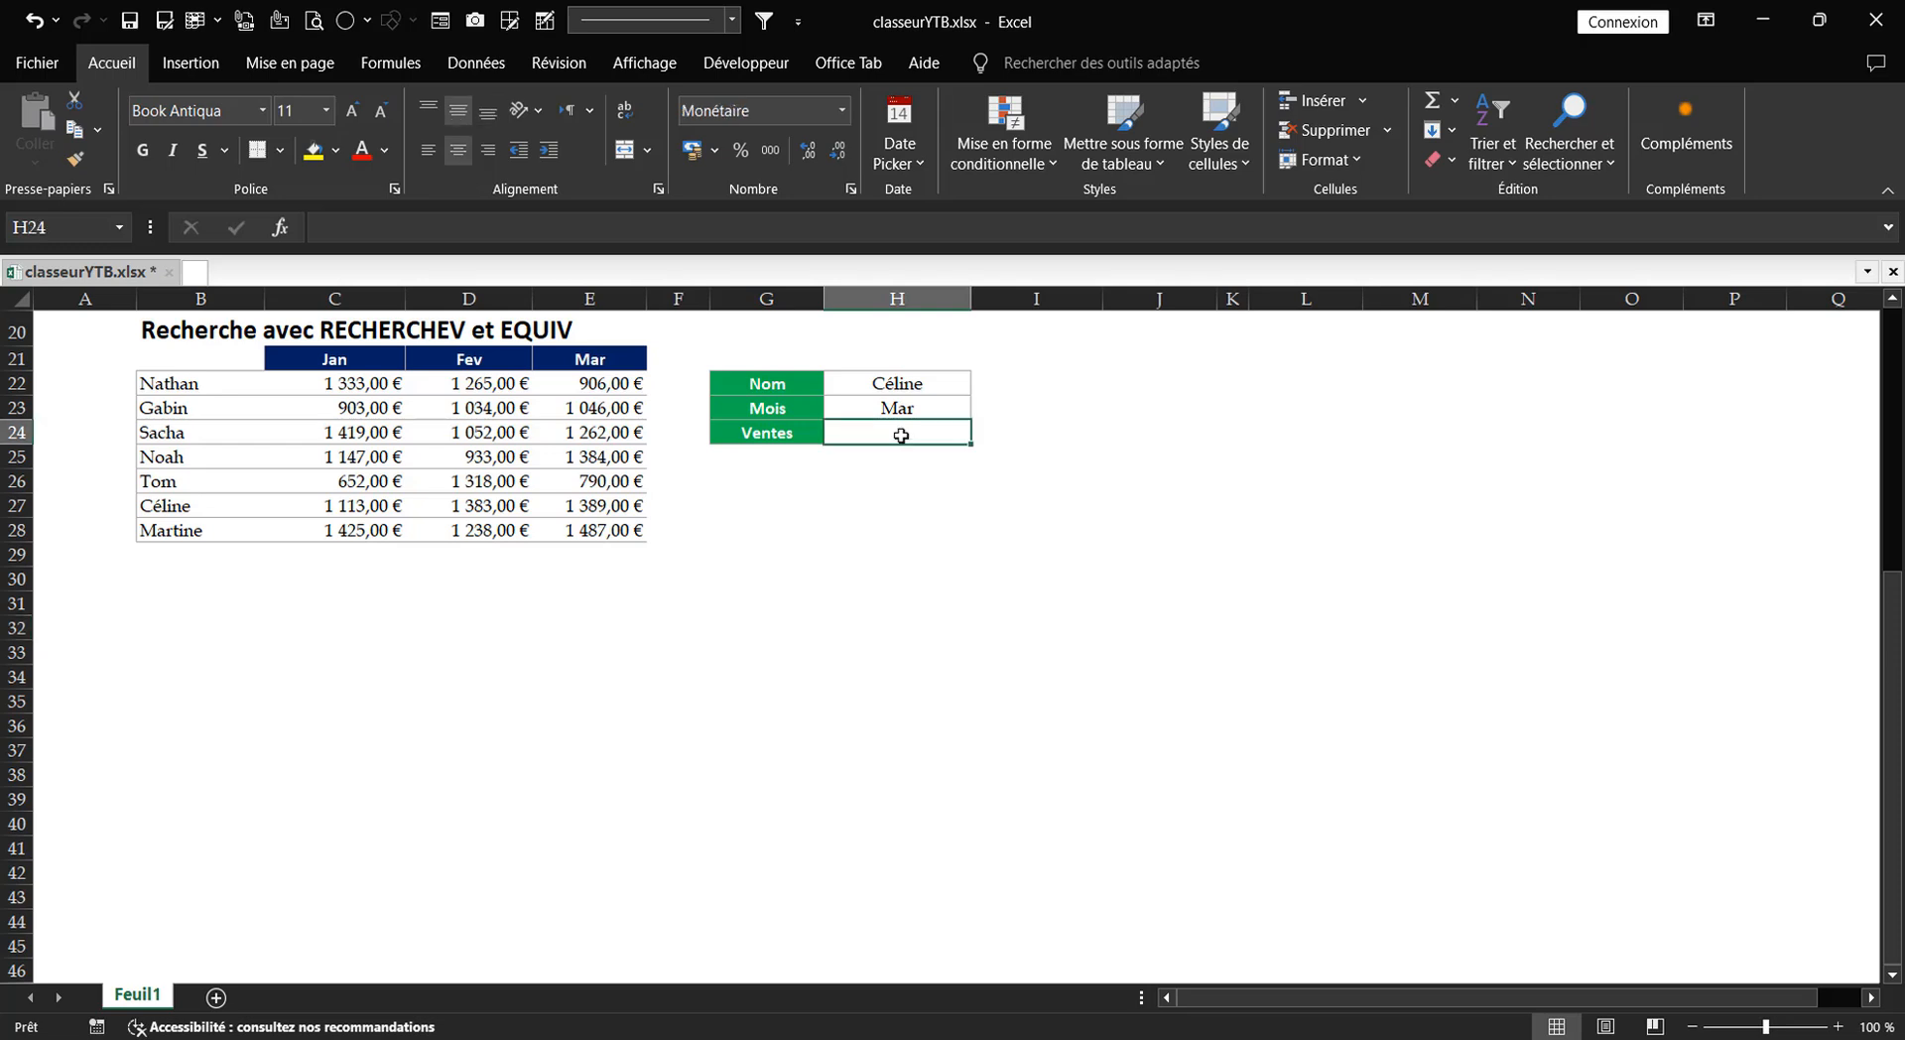
{"action": "left_click", "coordinate": [886, 383]}
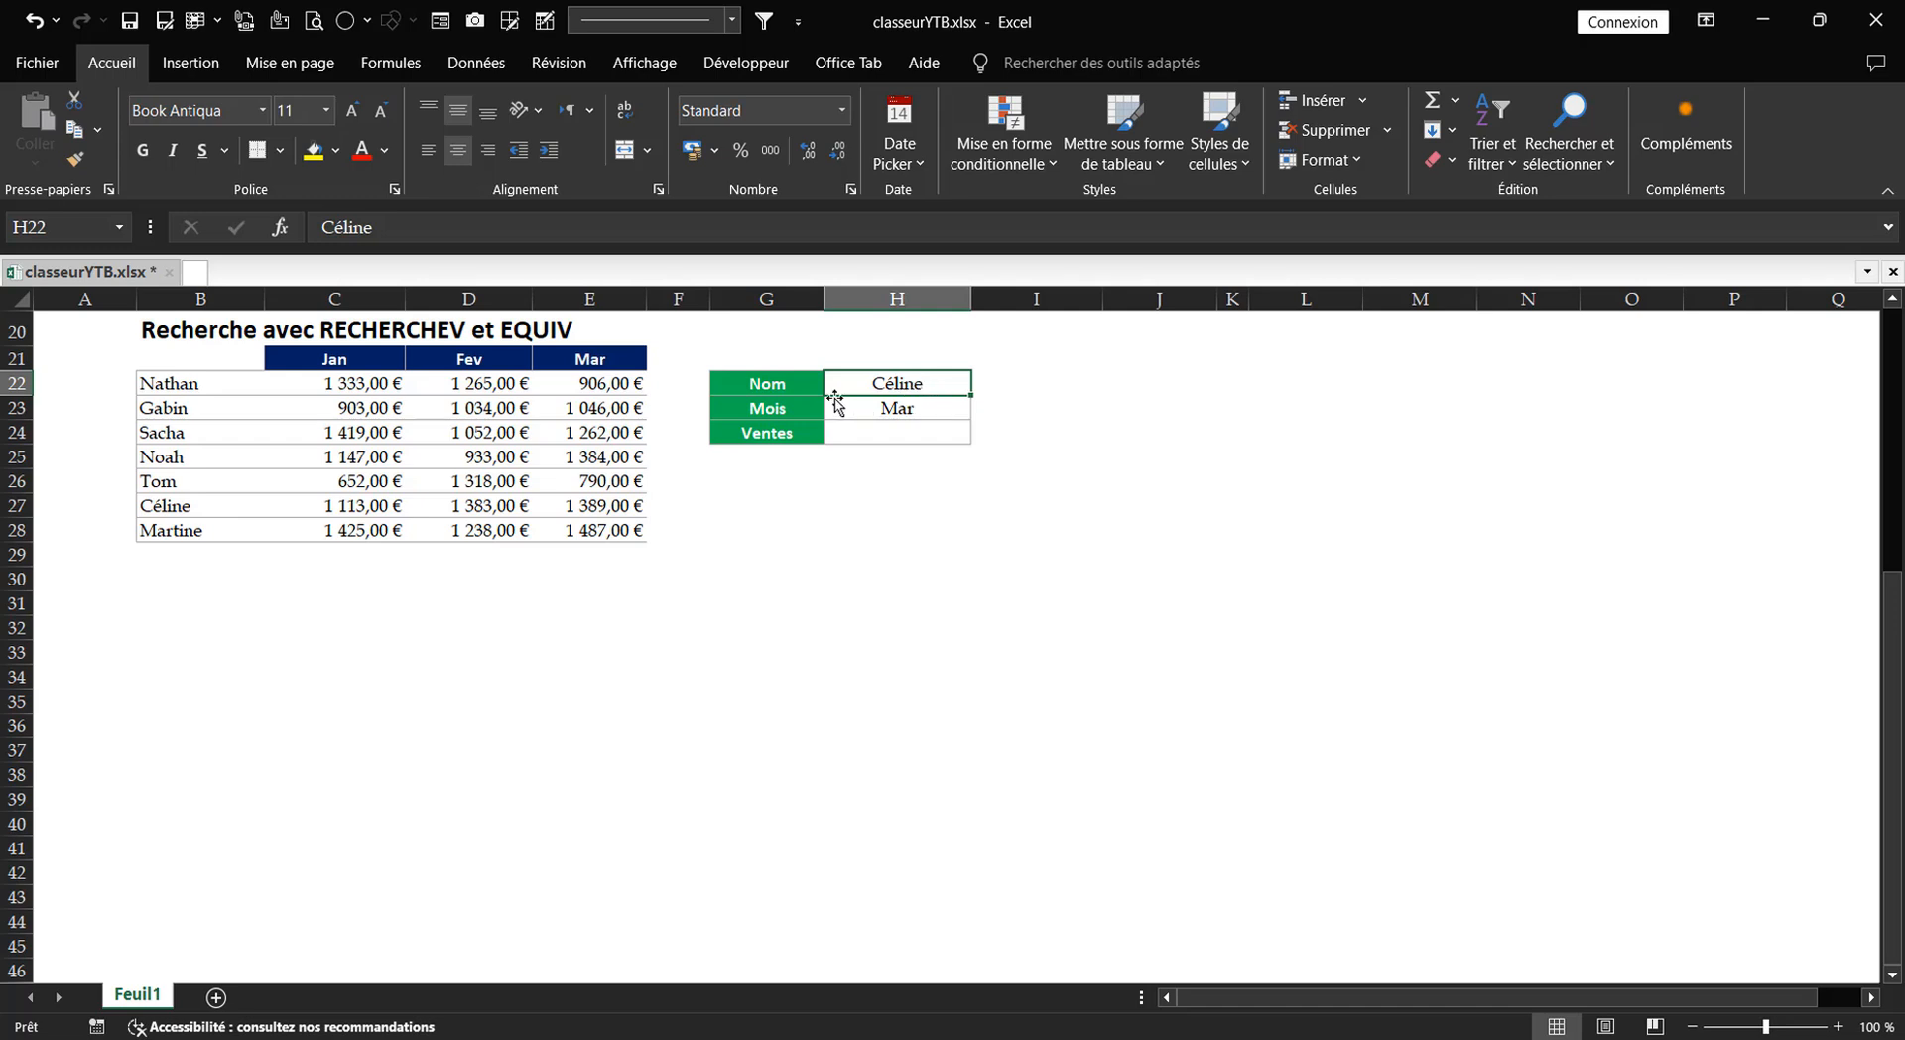
{"action": "left_click_drag", "start_coordinate": [189, 384], "coordinate": [192, 549]}
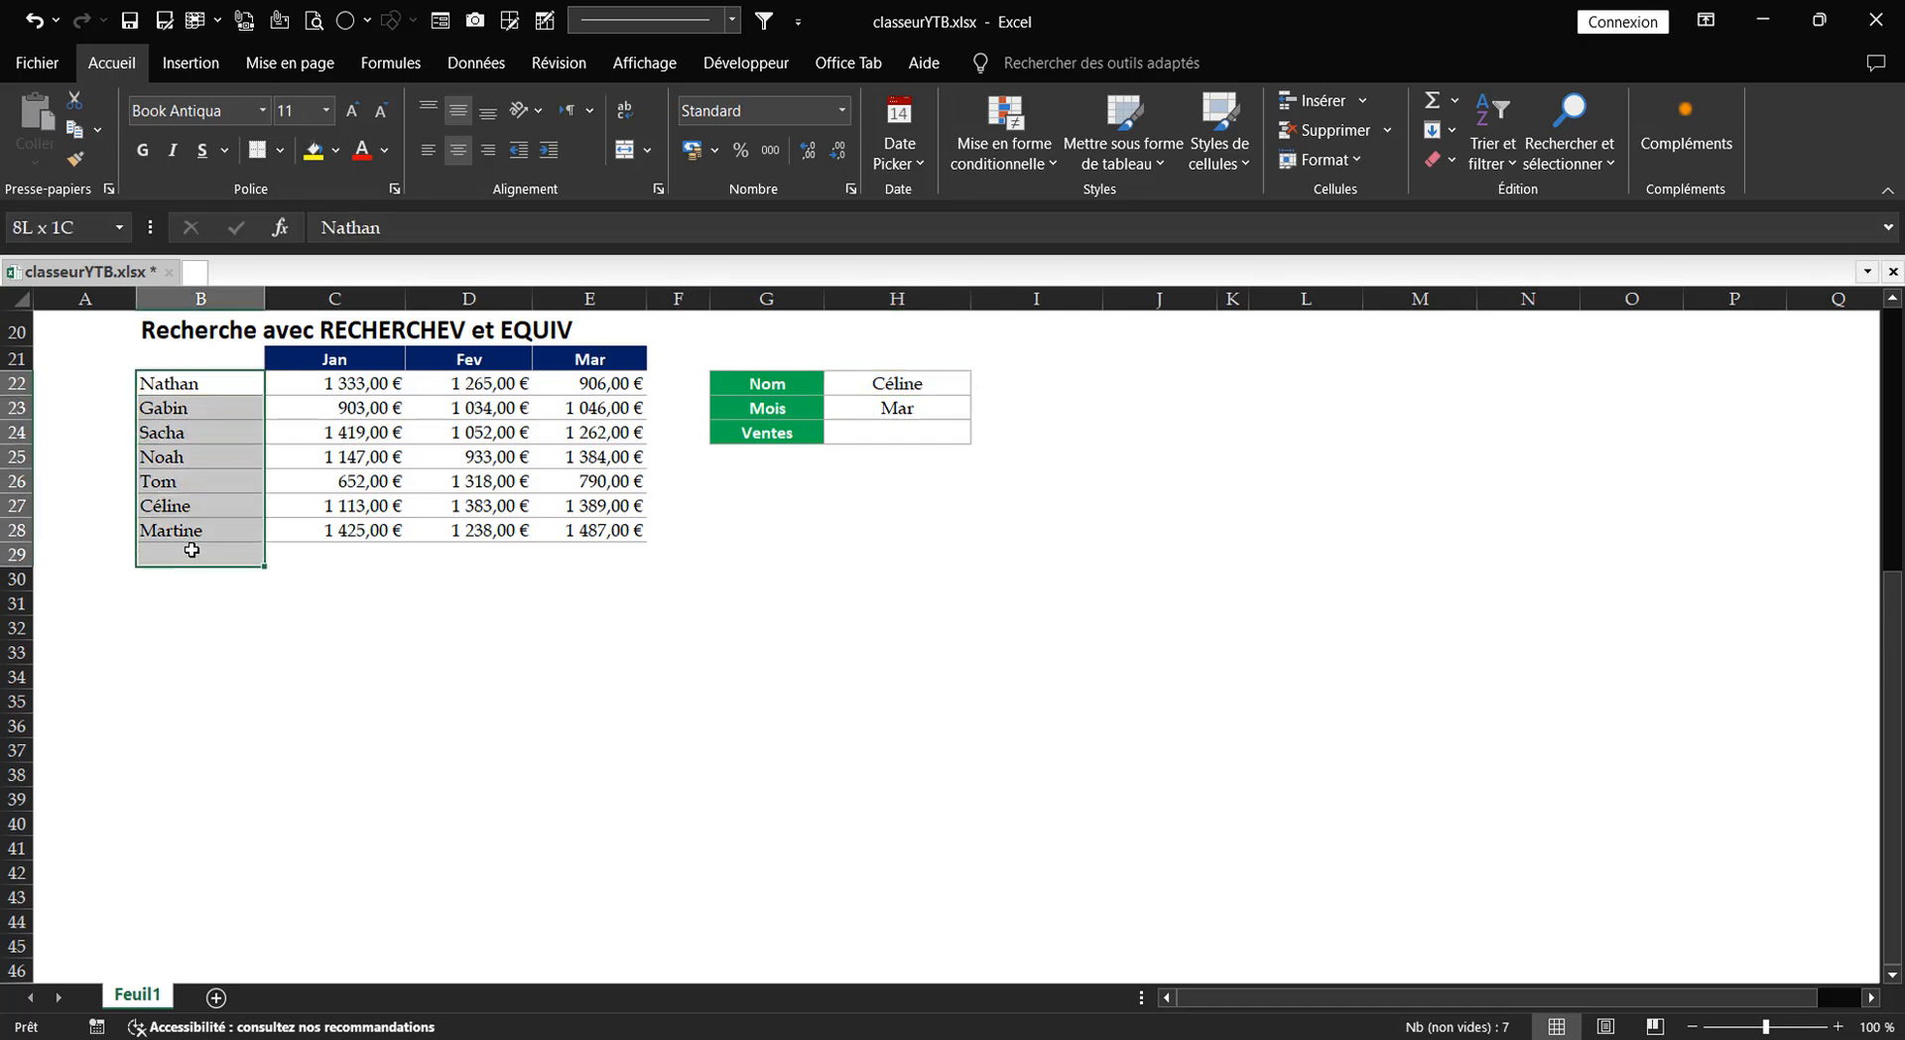
{"action": "left_click", "coordinate": [923, 384]}
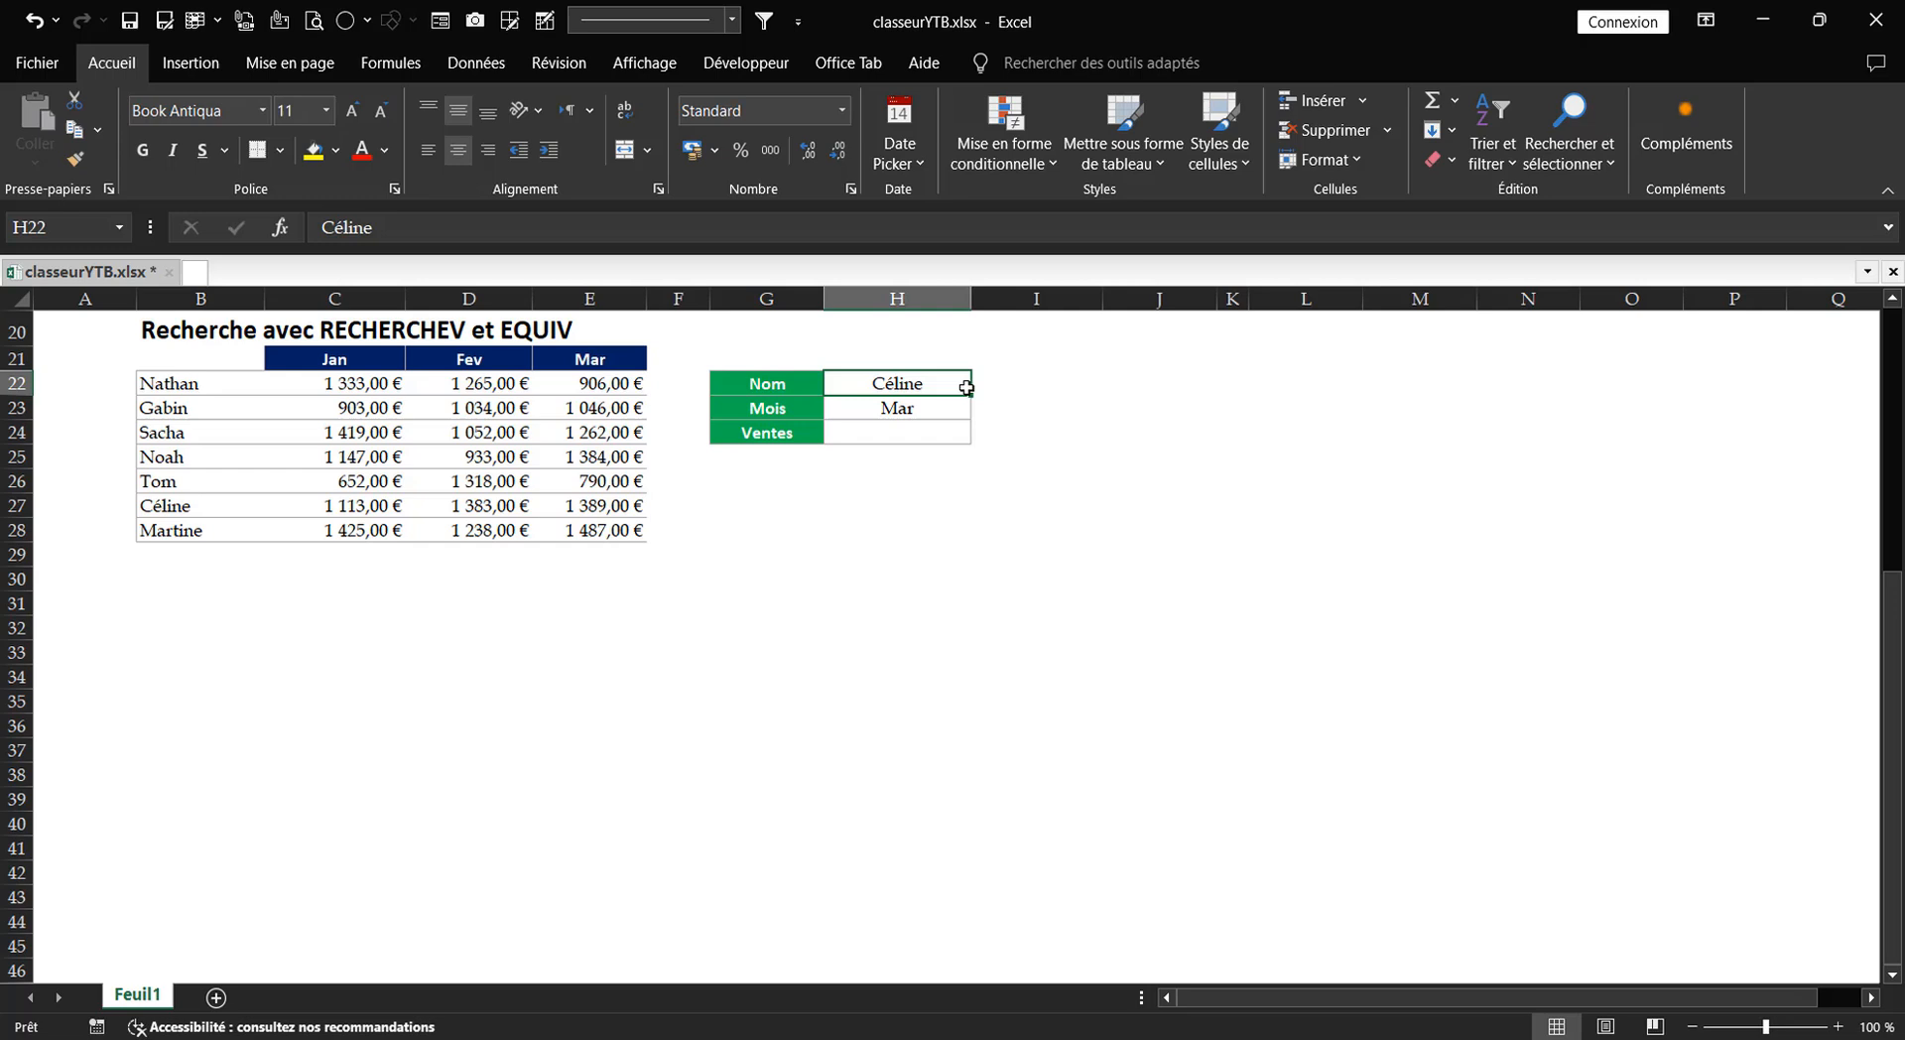
{"action": "left_click", "coordinate": [1109, 442]}
- Start a data validation rule on the lookup name cell H22 that allows a Liste
{"action": "left_click", "coordinate": [891, 383]}
{"action": "left_click", "coordinate": [476, 63]}
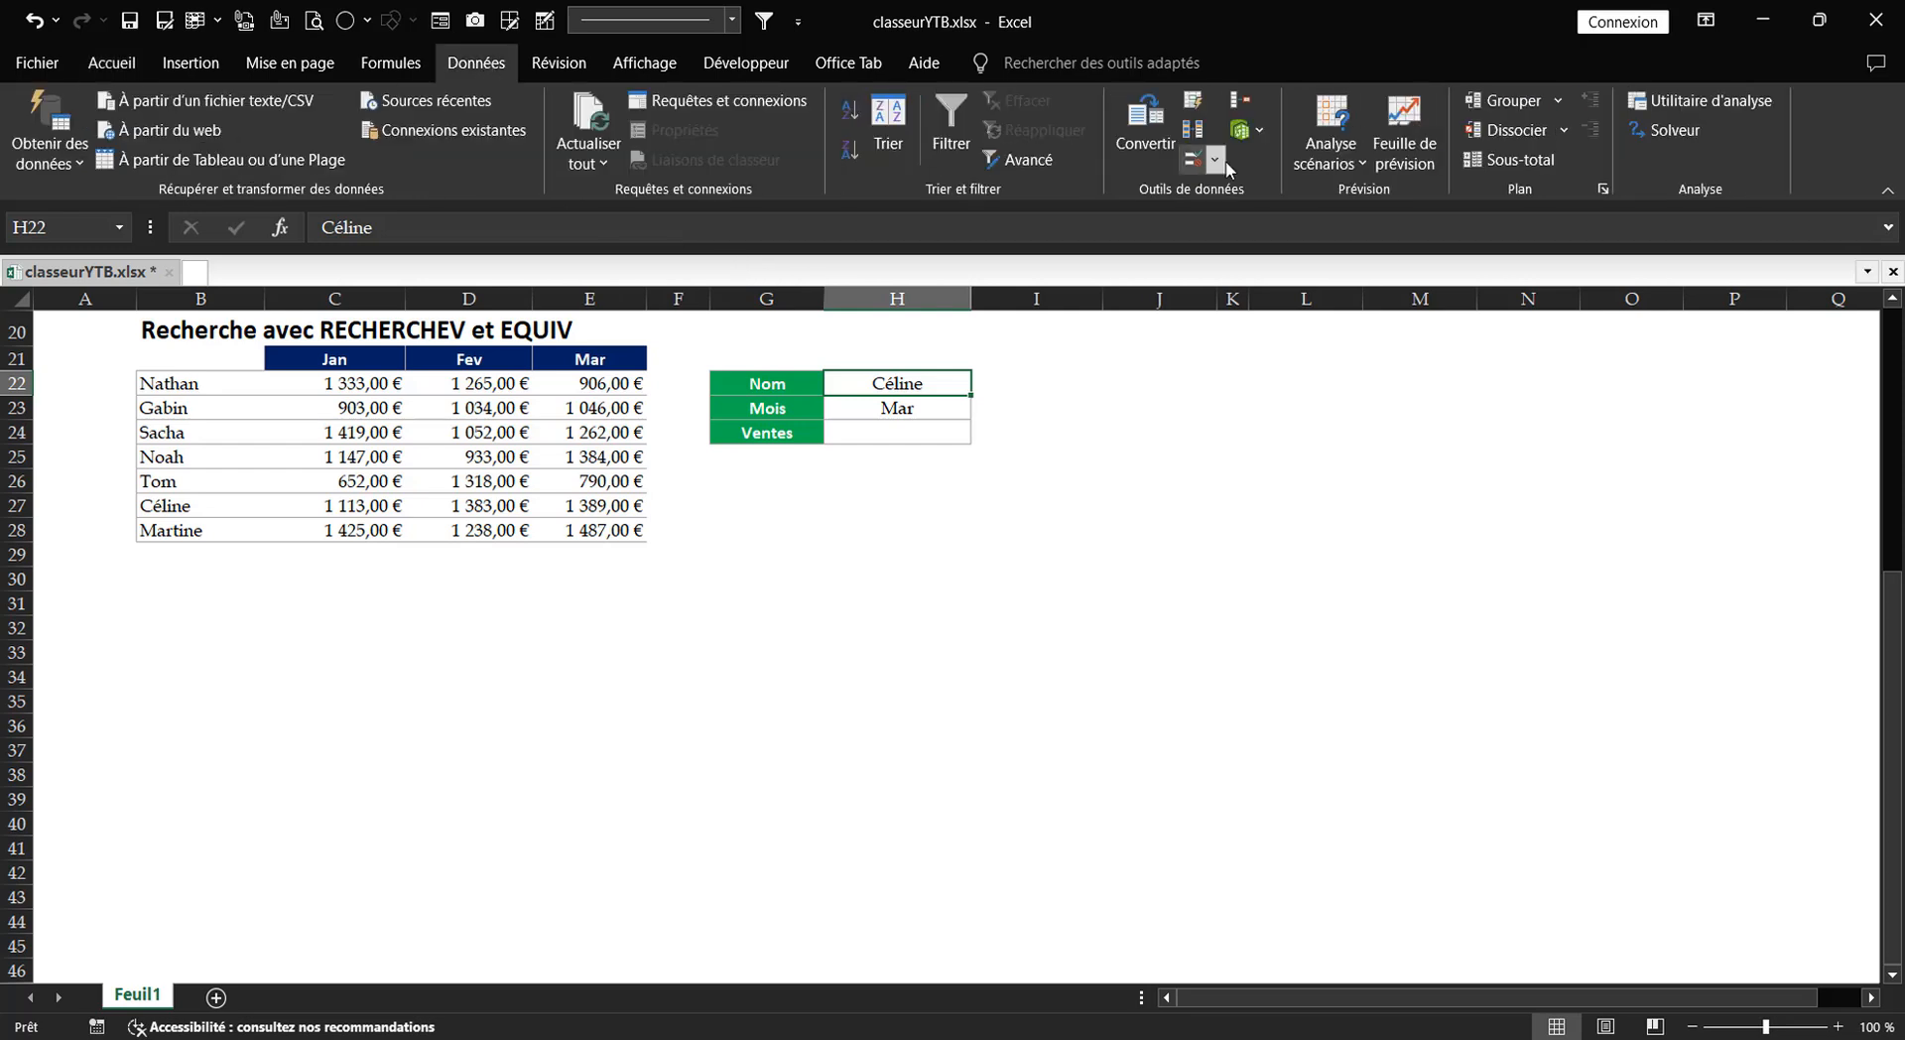
{"action": "left_click", "coordinate": [1224, 160]}
{"action": "left_click", "coordinate": [1253, 192]}
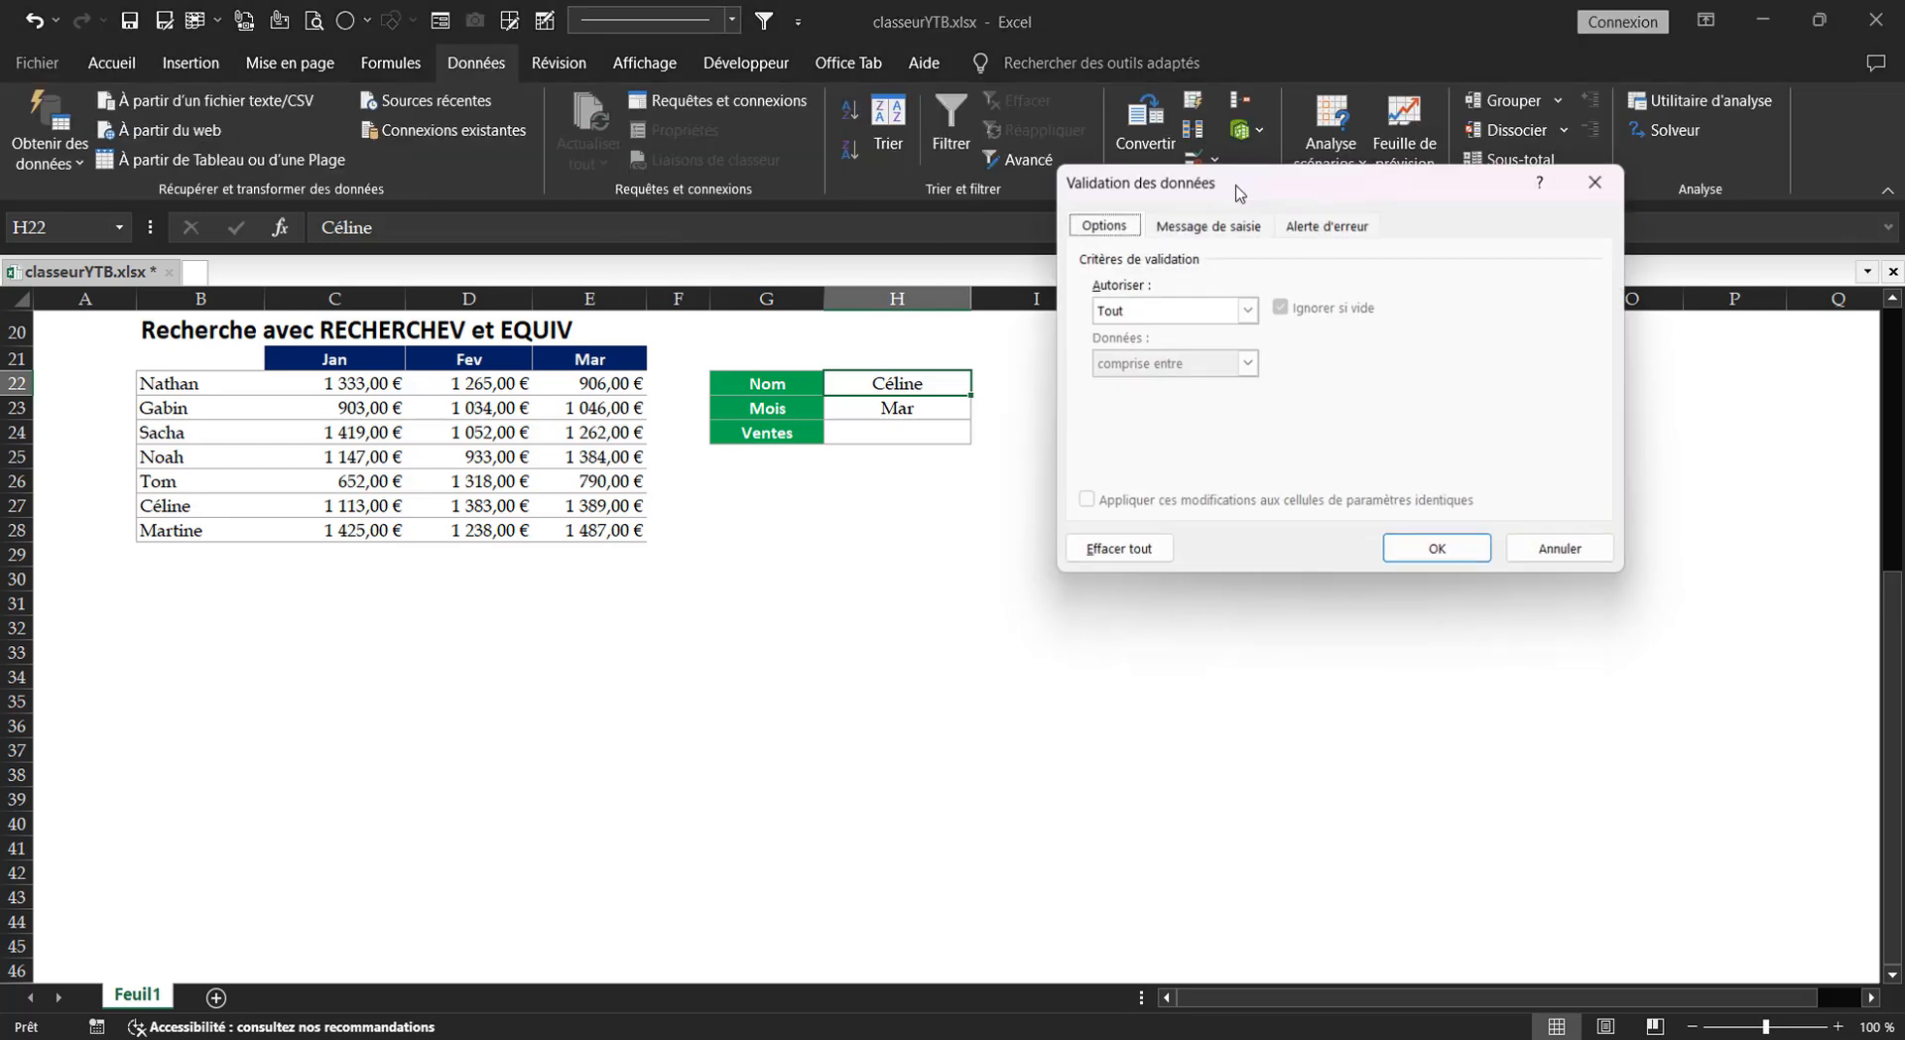
{"action": "left_click", "coordinate": [1248, 310]}
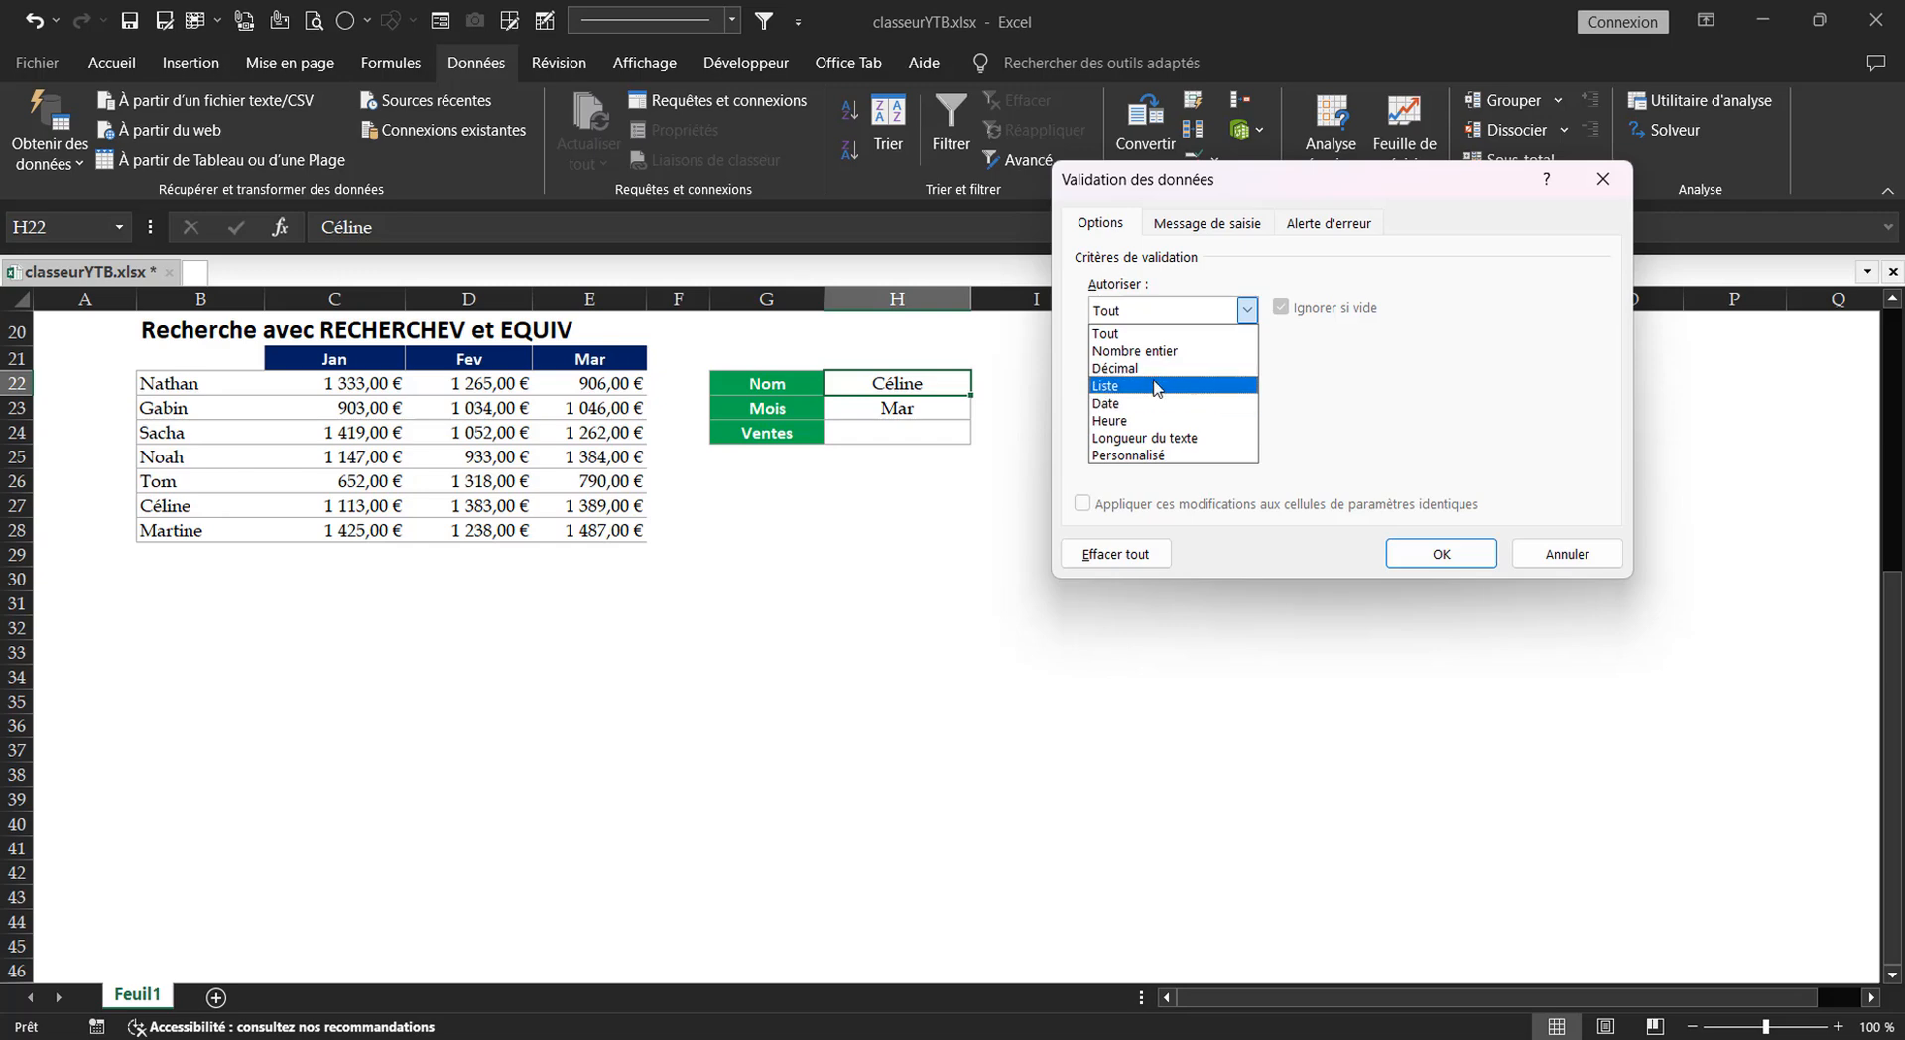
{"action": "left_click", "coordinate": [1161, 387]}
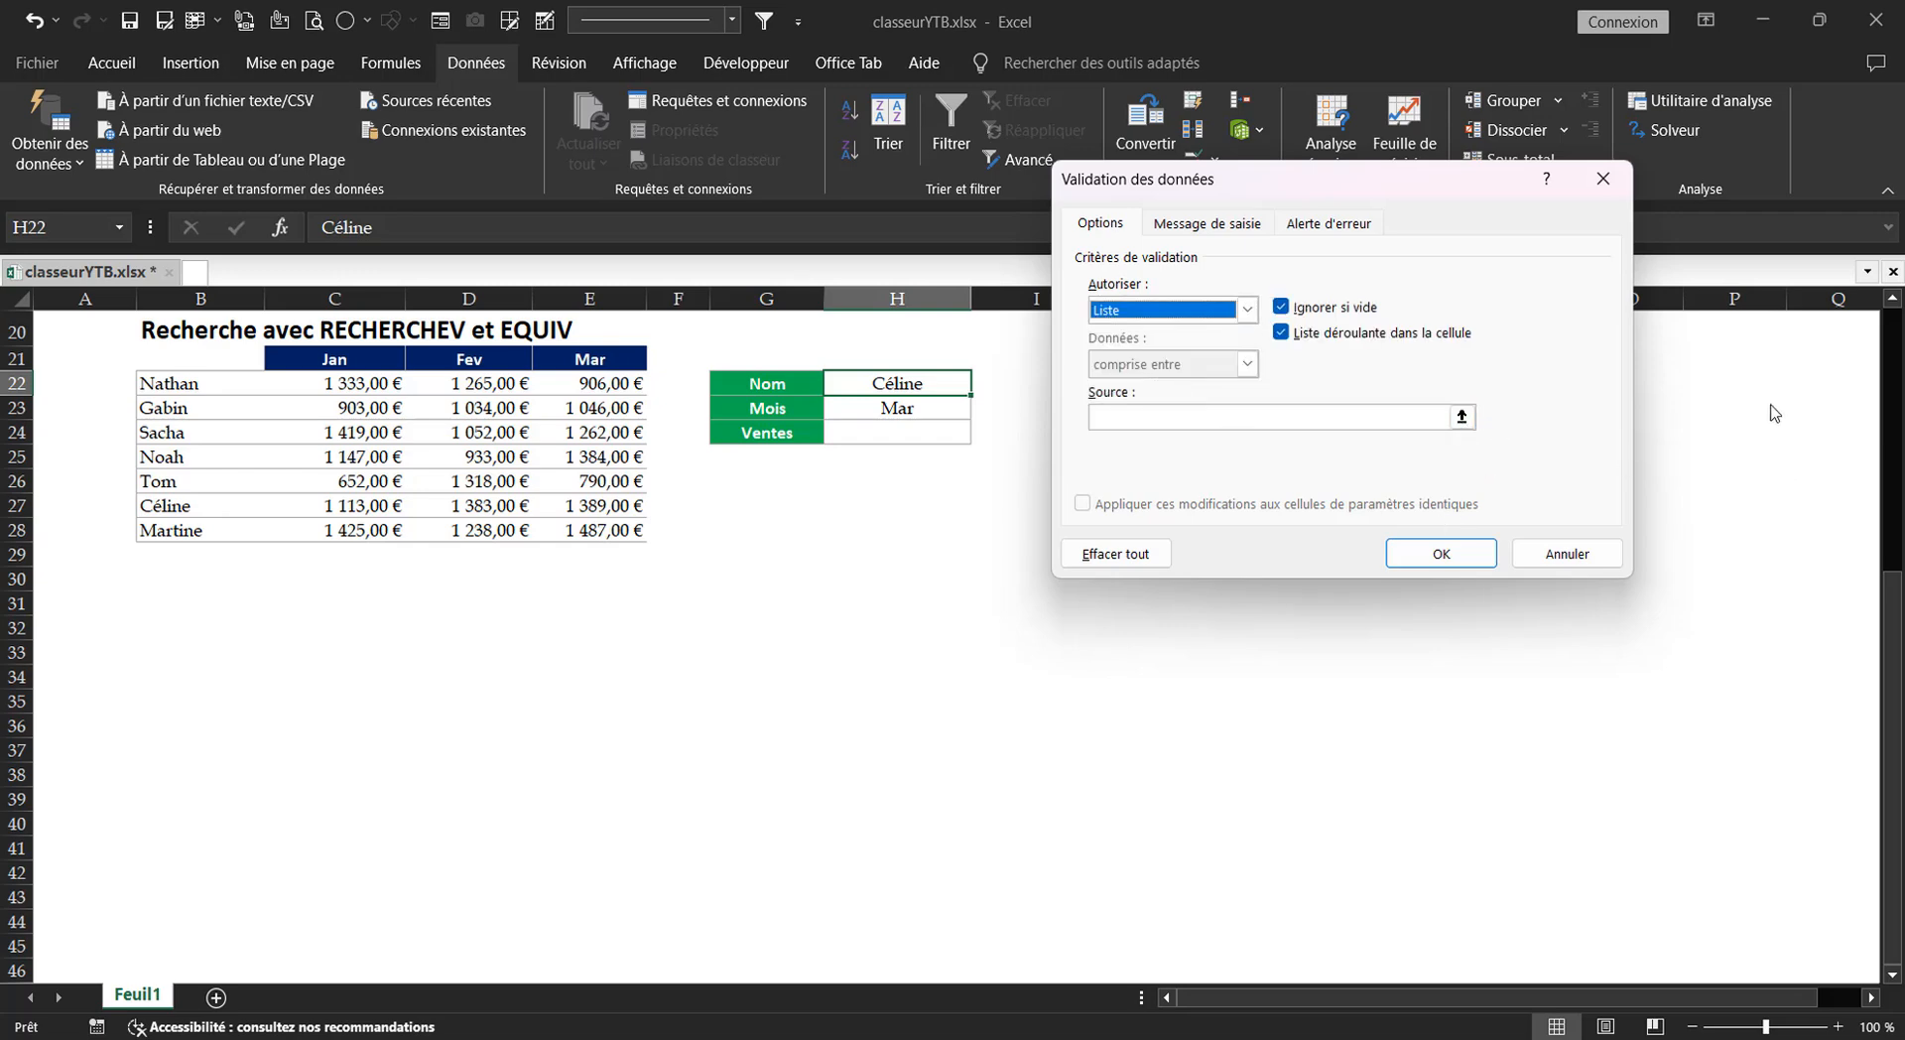
- Apply =$B$22:$B$28 as the source of H22's validation list and choose the person from row 25 in it
{"action": "left_click_drag", "start_coordinate": [1439, 177], "coordinate": [778, 194]}
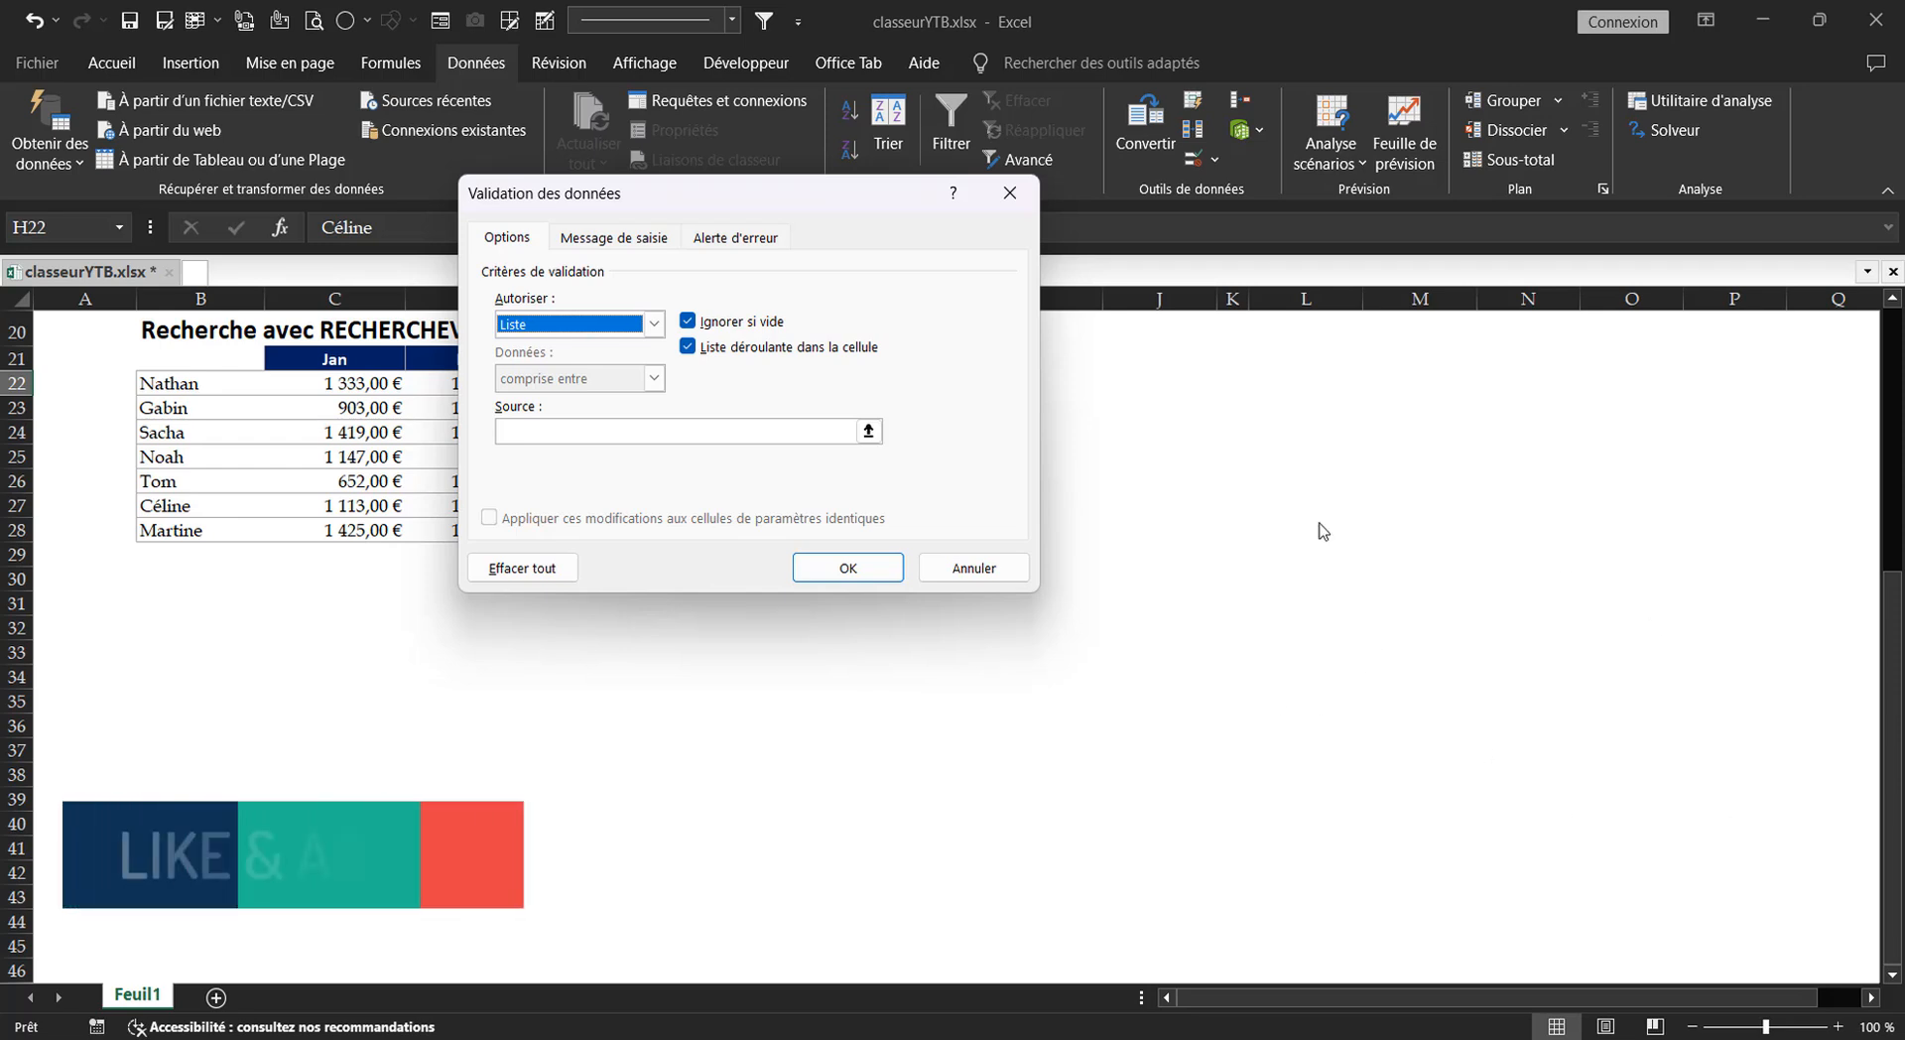
{"action": "left_click_drag", "start_coordinate": [849, 202], "coordinate": [1450, 239]}
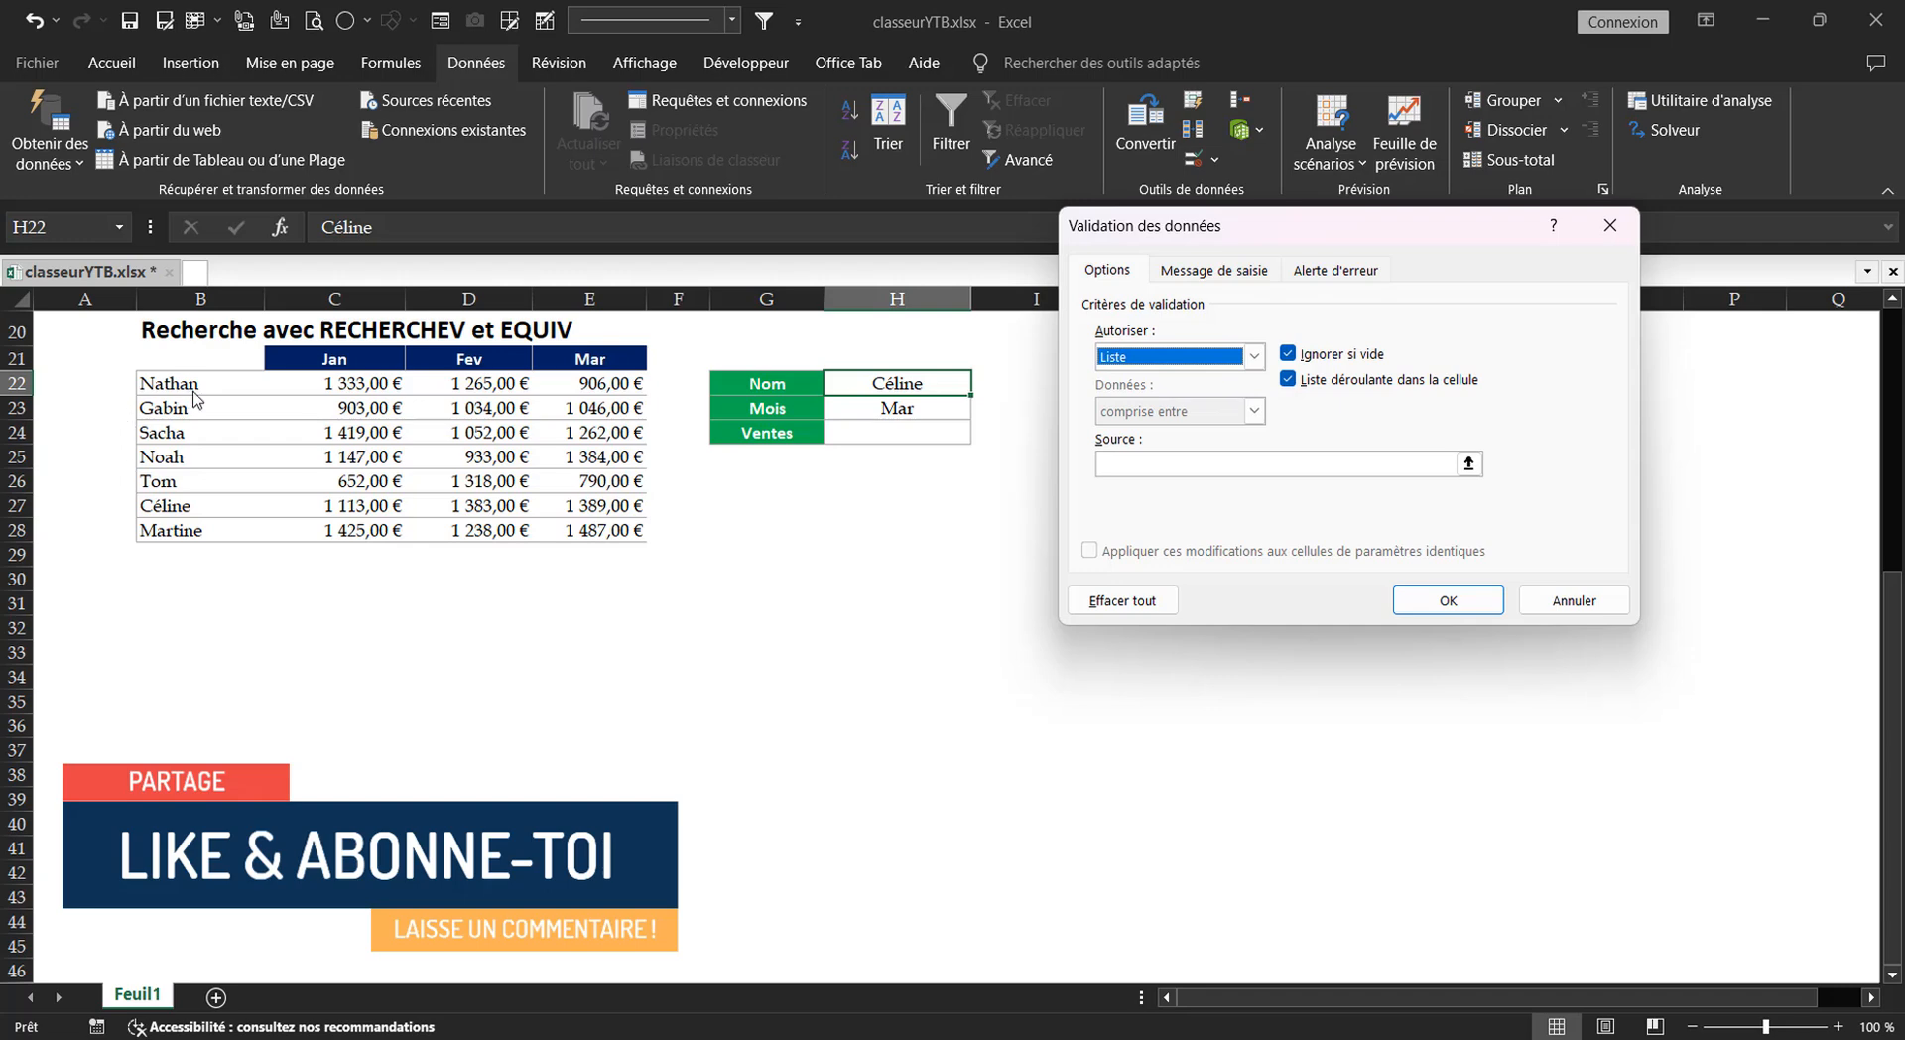
{"action": "left_click", "coordinate": [1469, 463]}
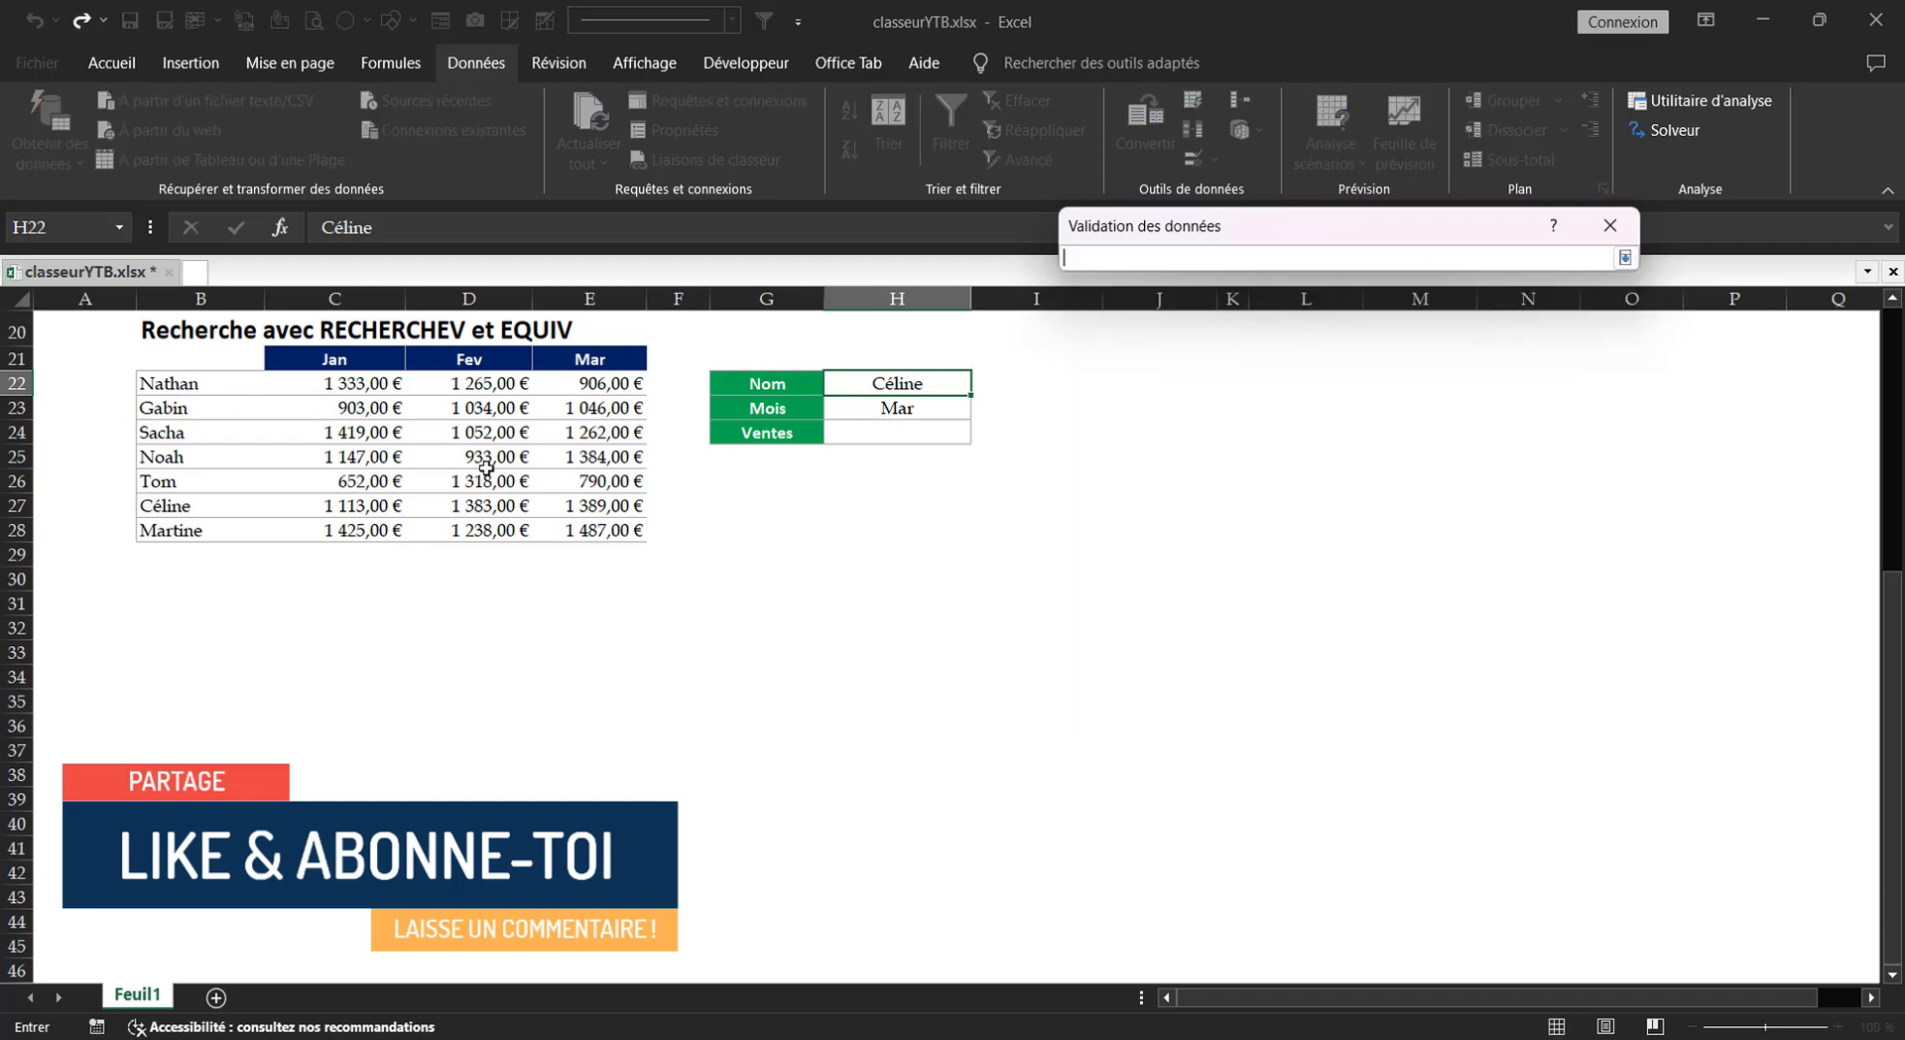
{"action": "left_click", "coordinate": [171, 386]}
{"action": "left_click_drag", "start_coordinate": [166, 408], "coordinate": [248, 536]}
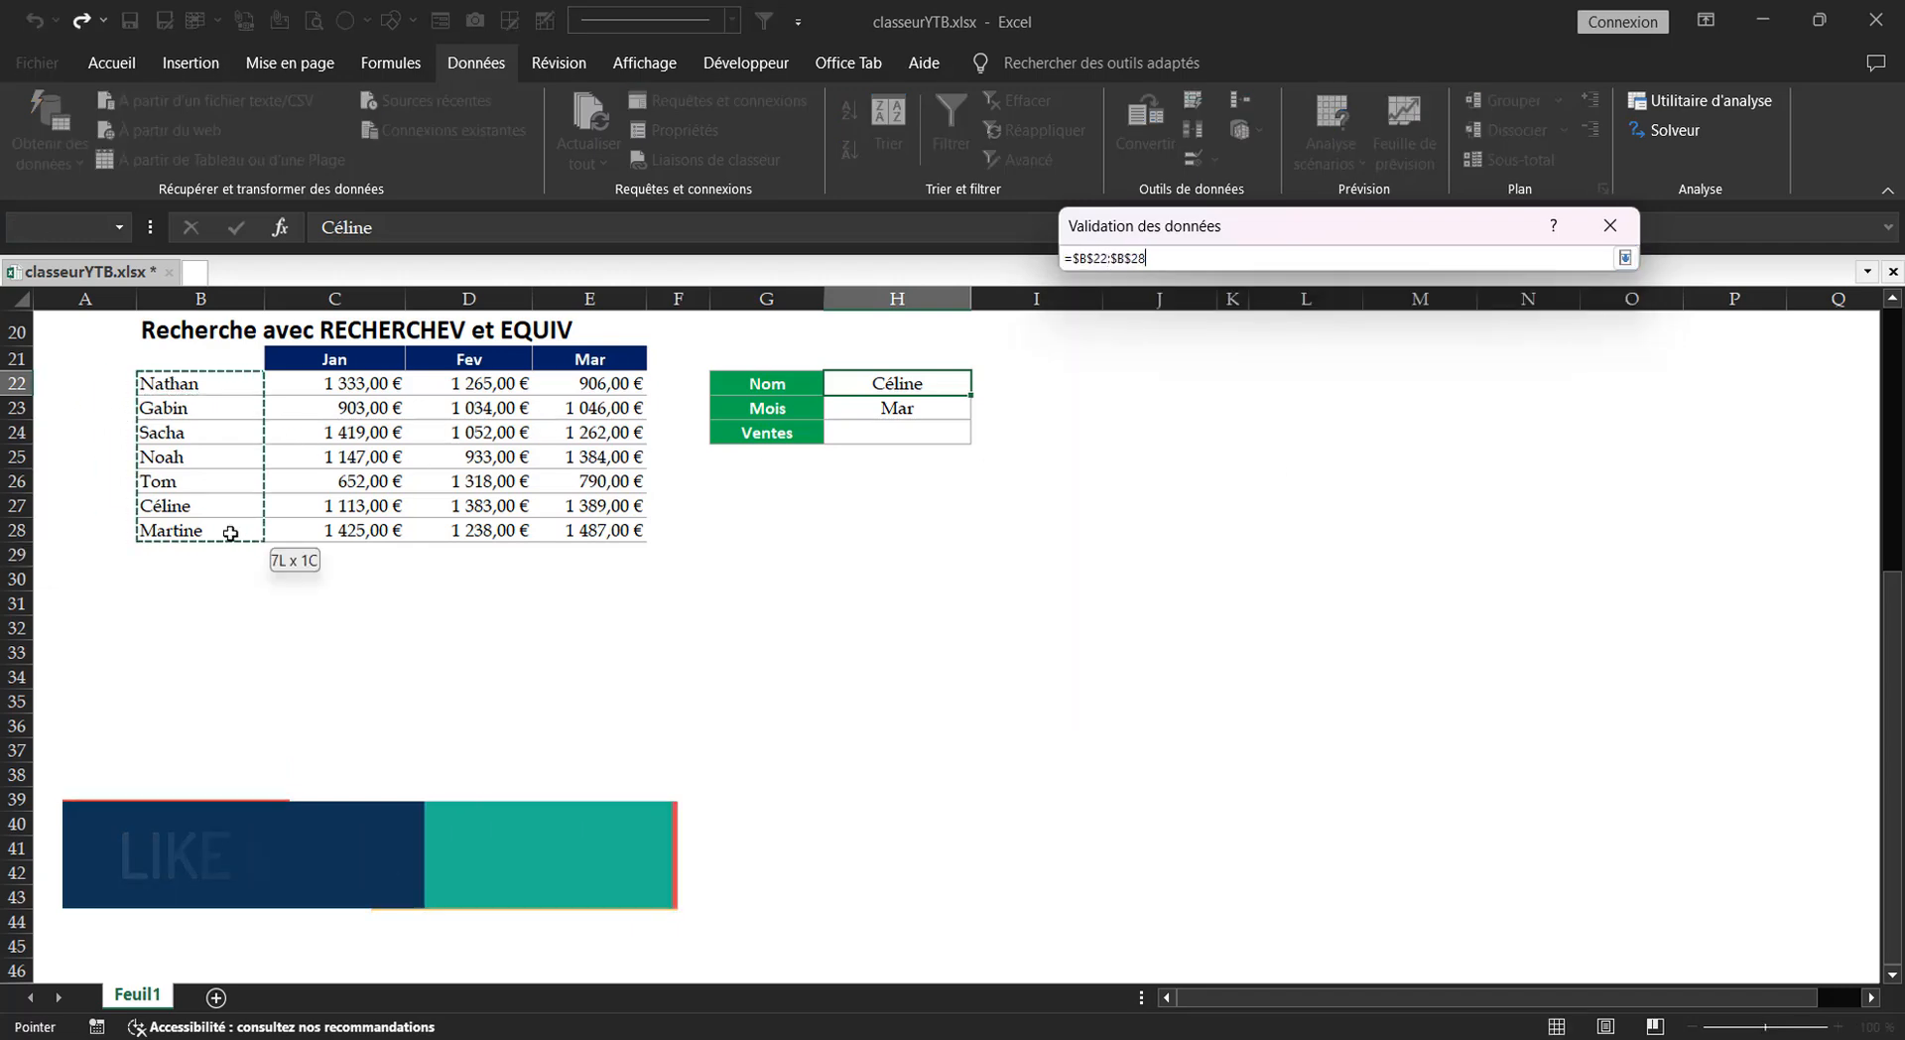
{"action": "left_click", "coordinate": [1625, 257]}
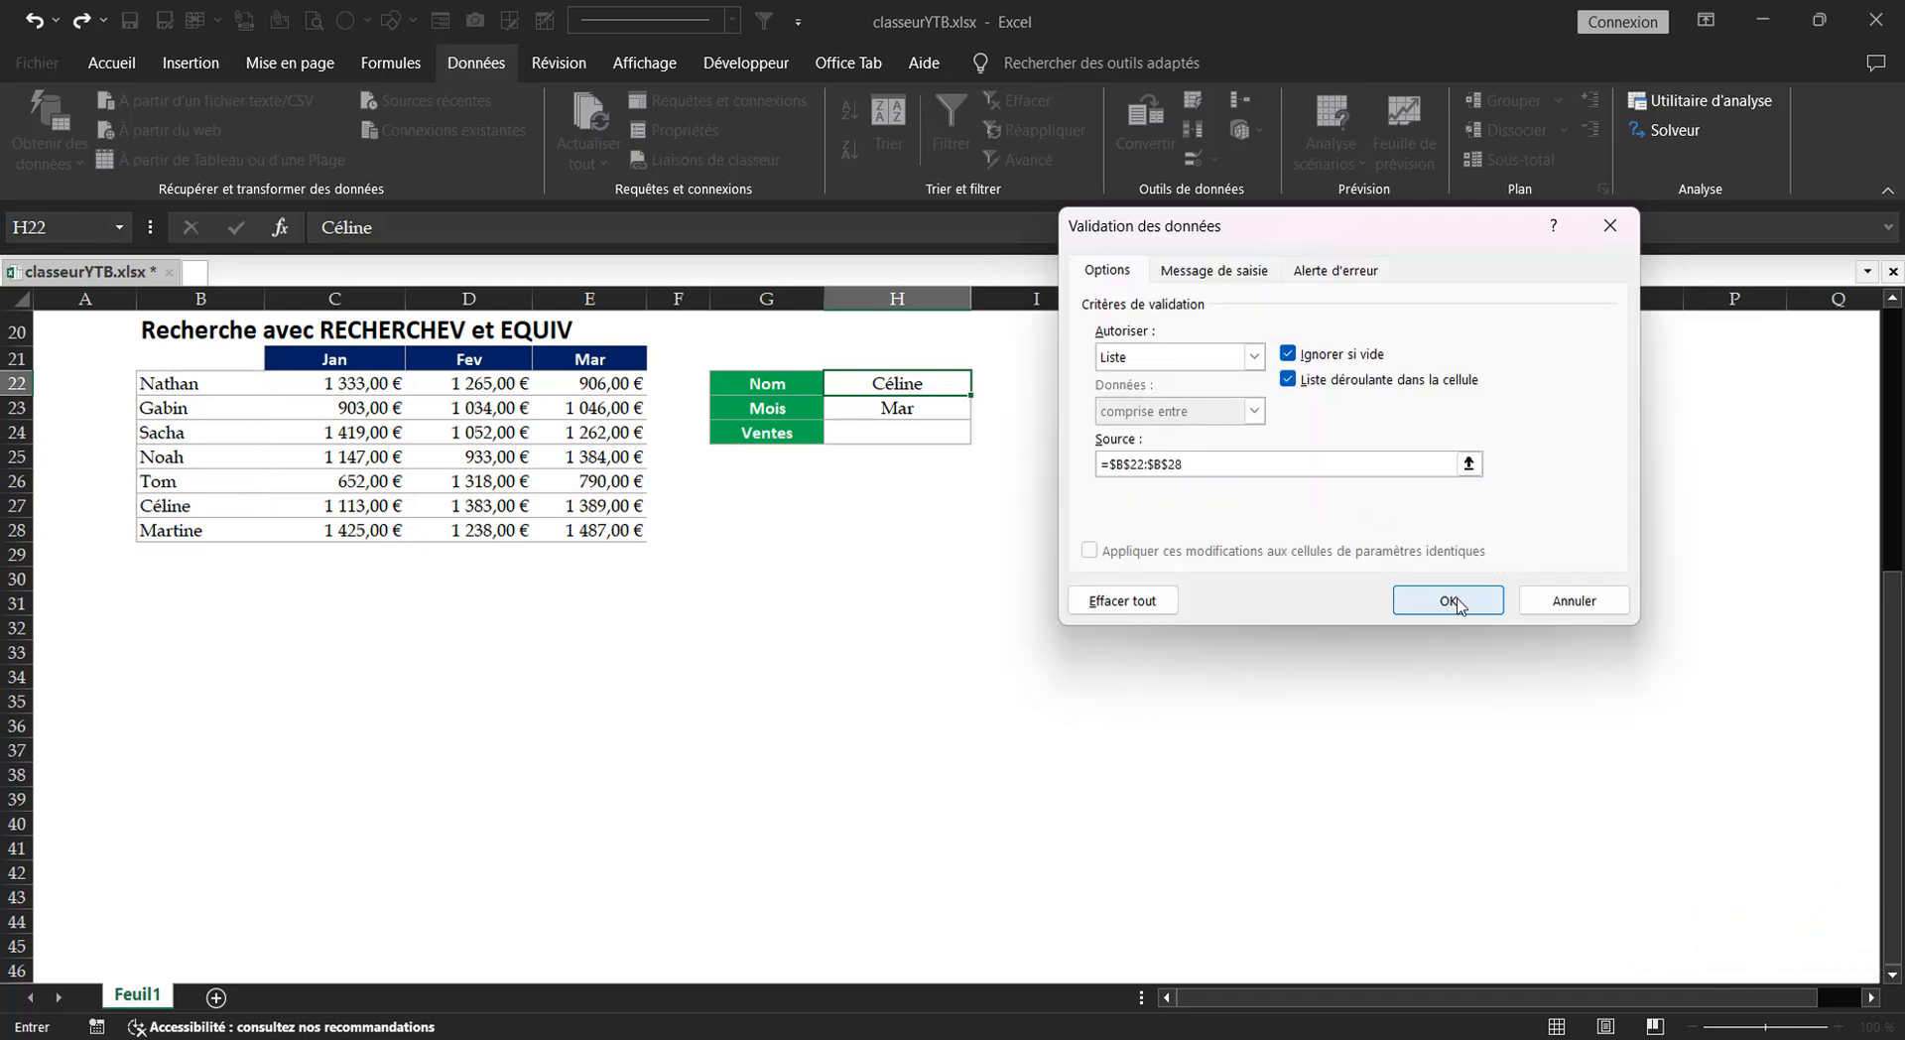
{"action": "left_click", "coordinate": [1449, 600]}
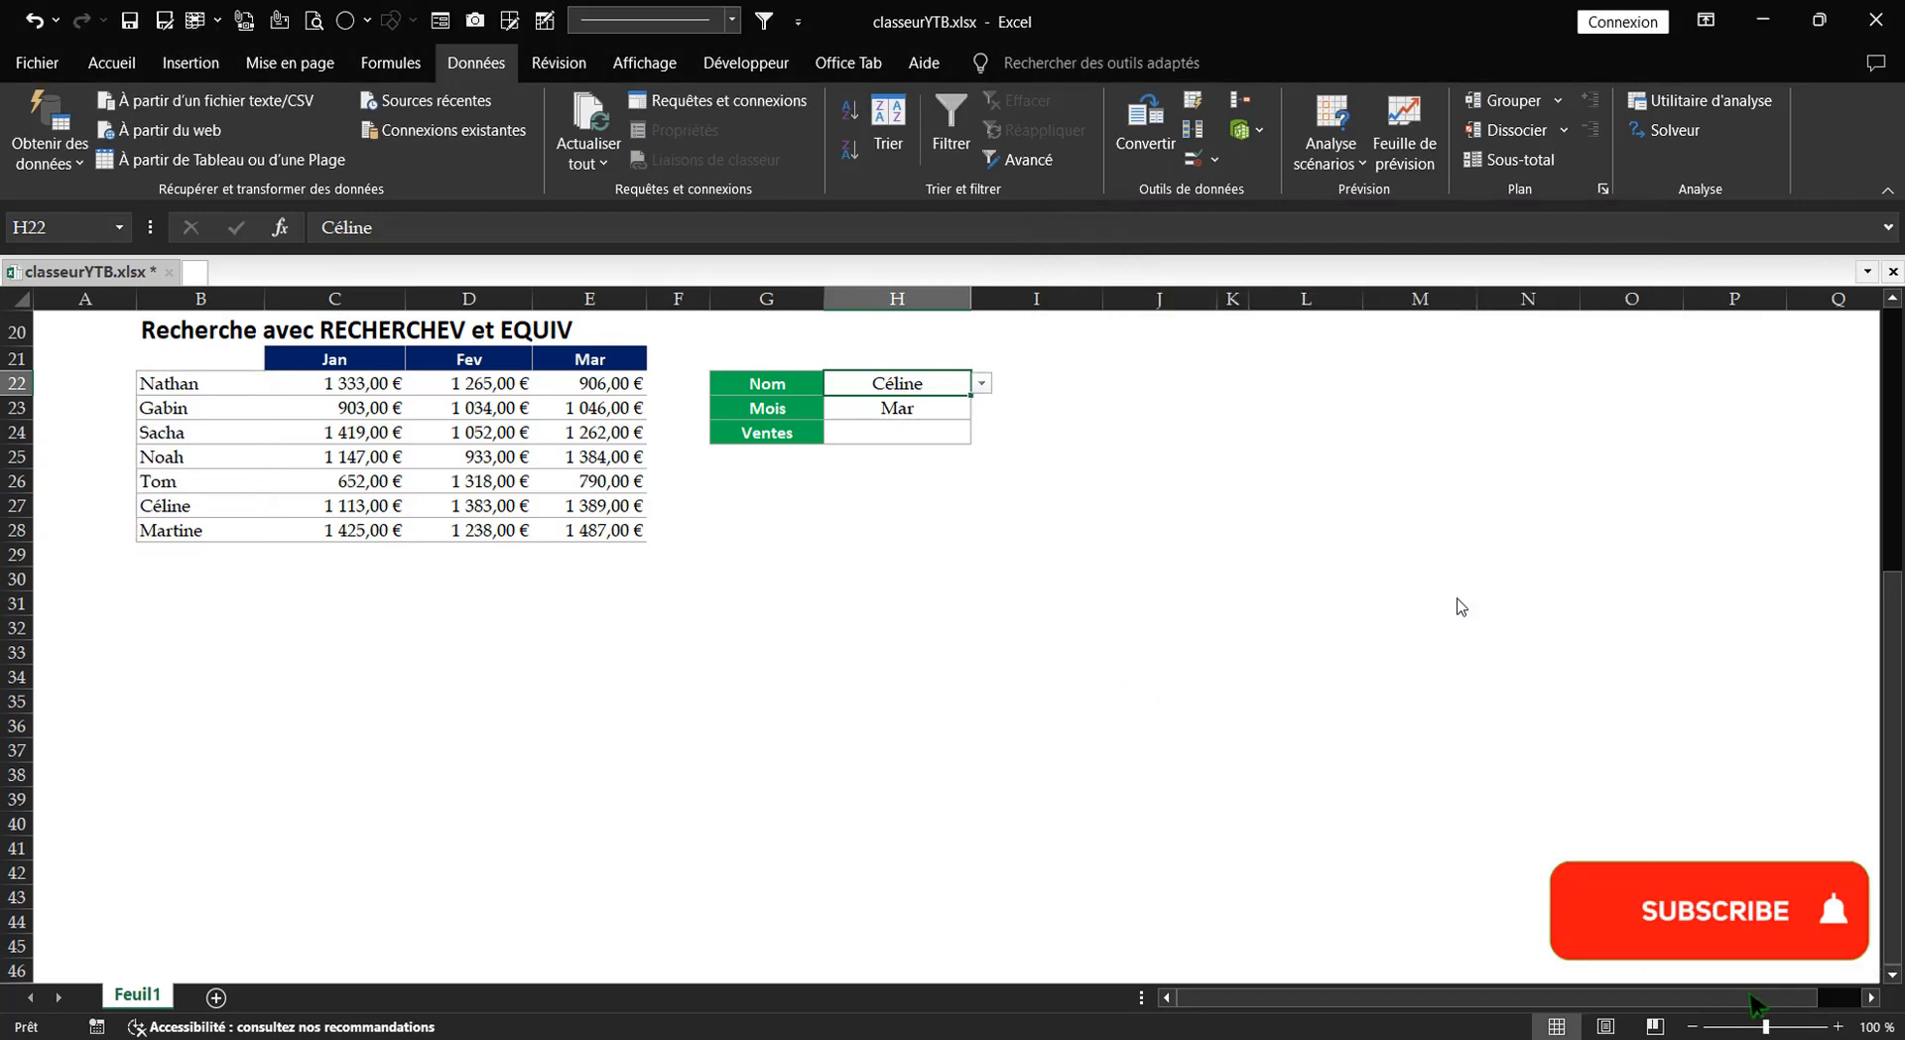
{"action": "left_click", "coordinate": [981, 384]}
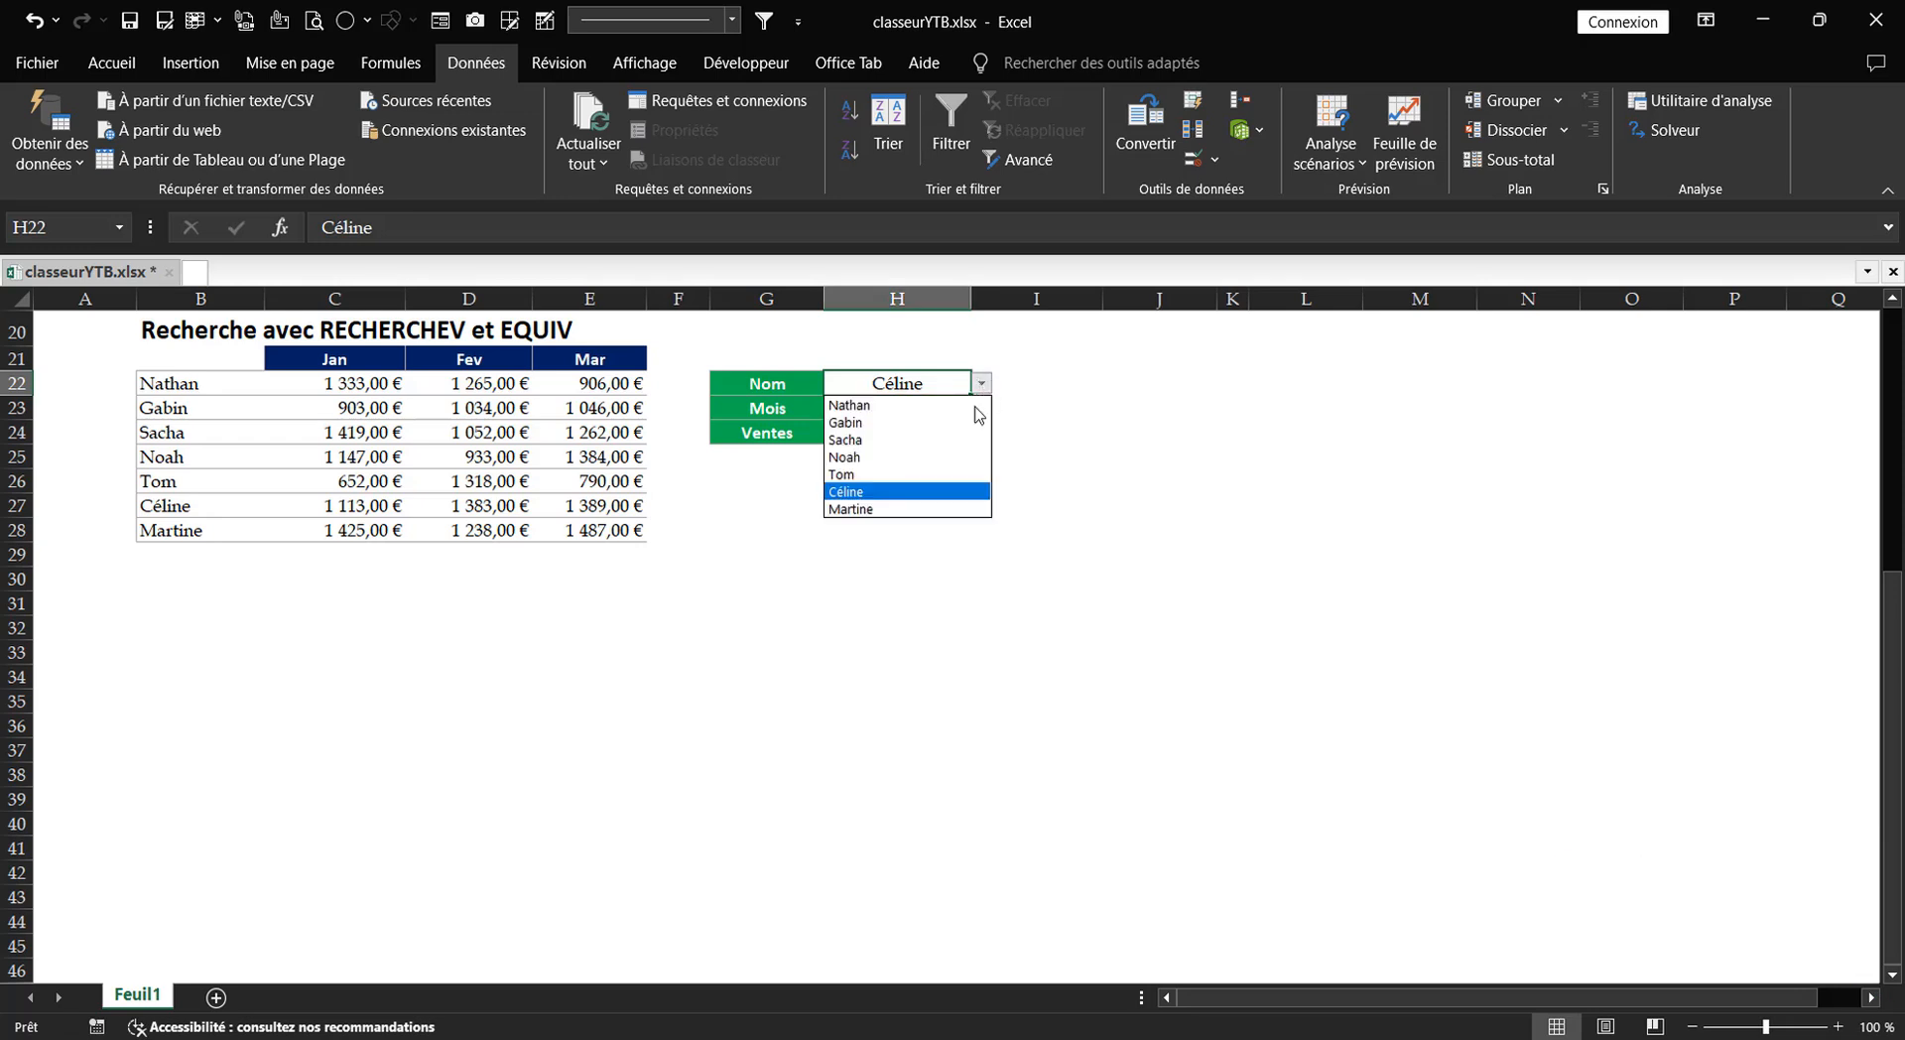
{"action": "left_click", "coordinate": [913, 457]}
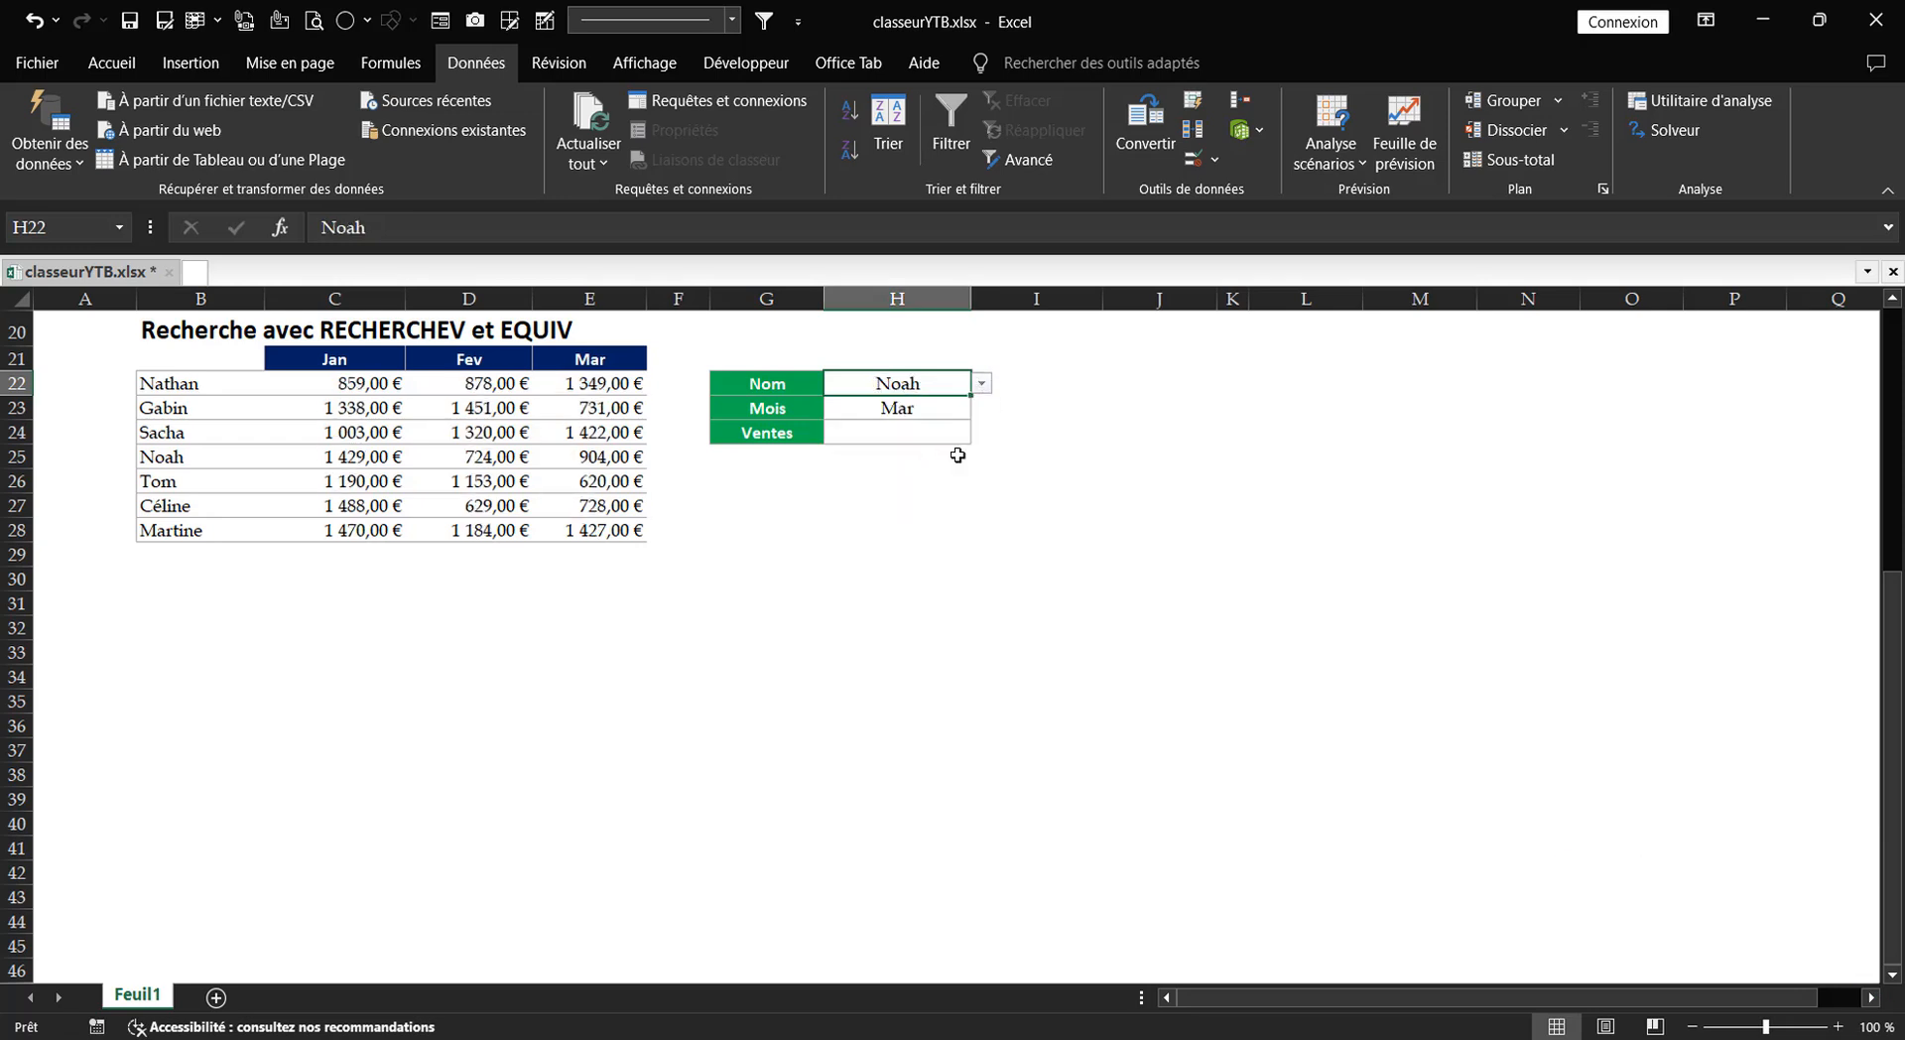
- Start a data validation rule on the month cell H23 that allows a Liste
{"action": "left_click", "coordinate": [918, 414]}
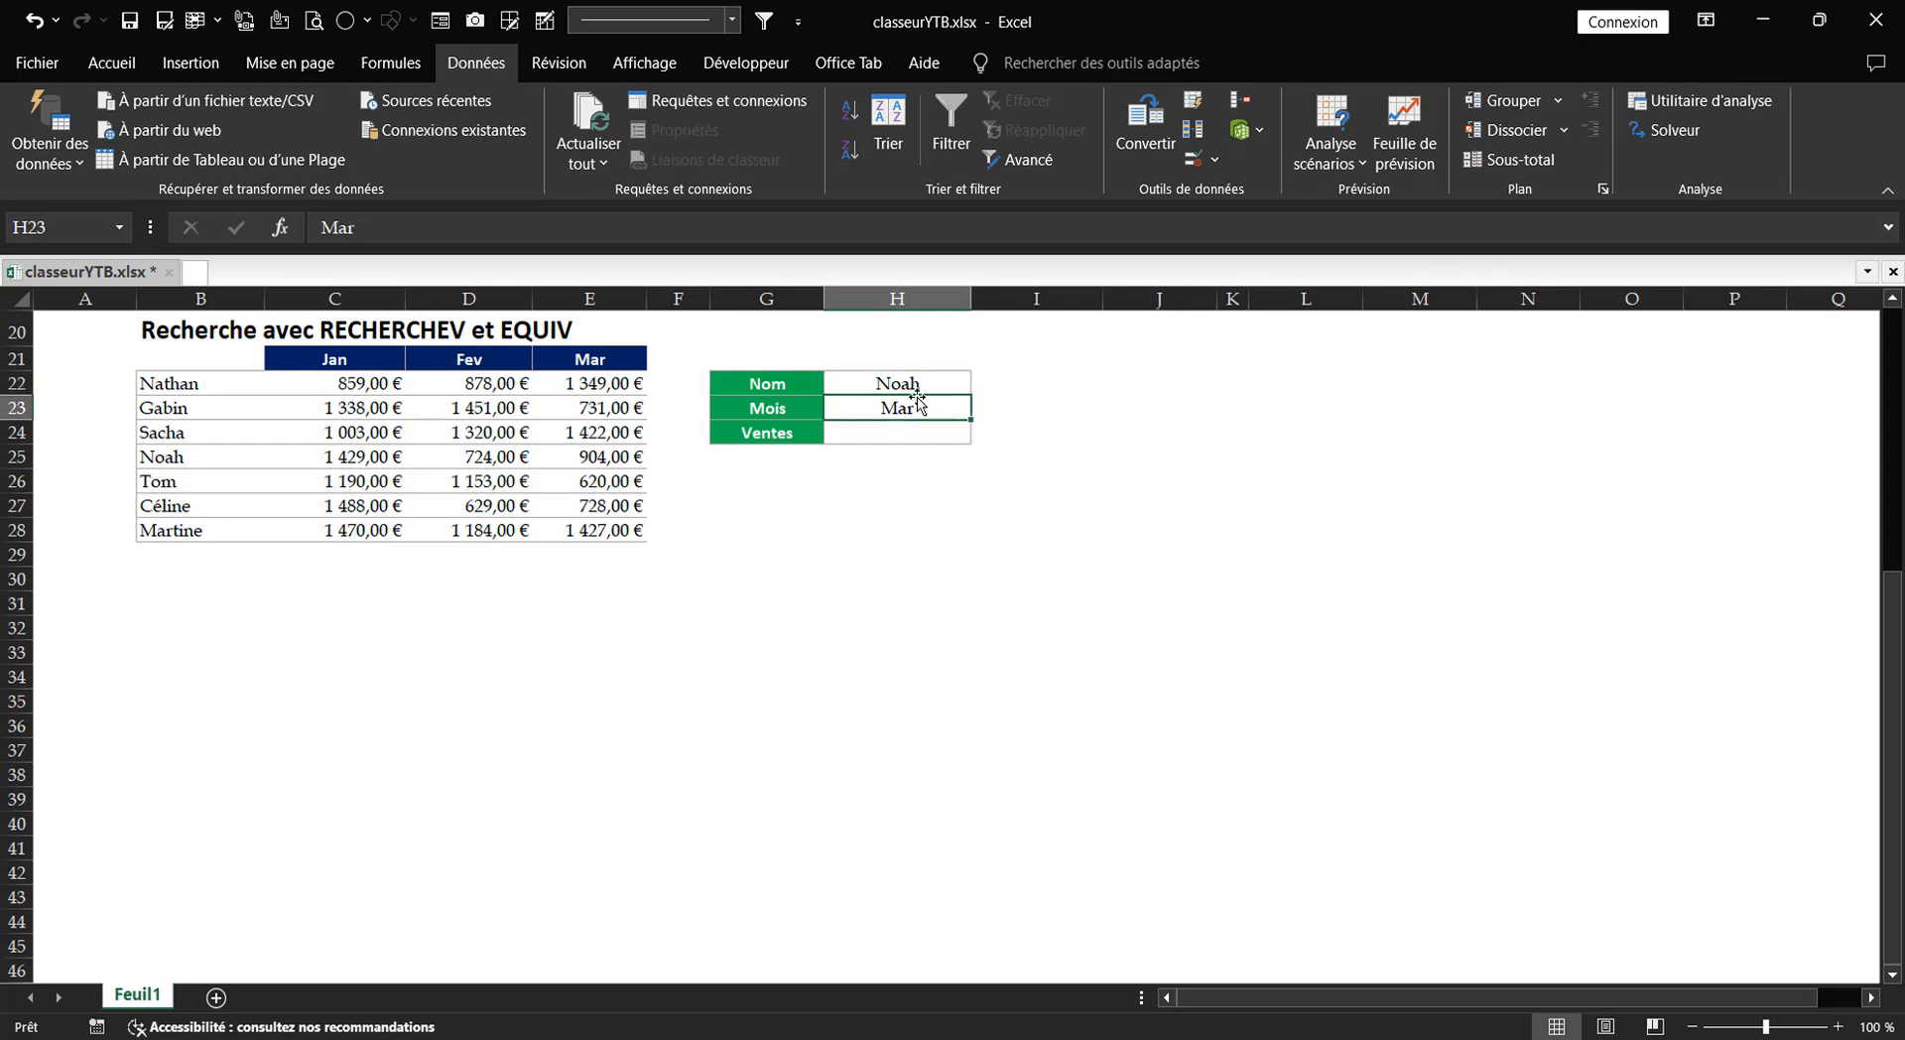
{"action": "left_click", "coordinate": [1219, 164]}
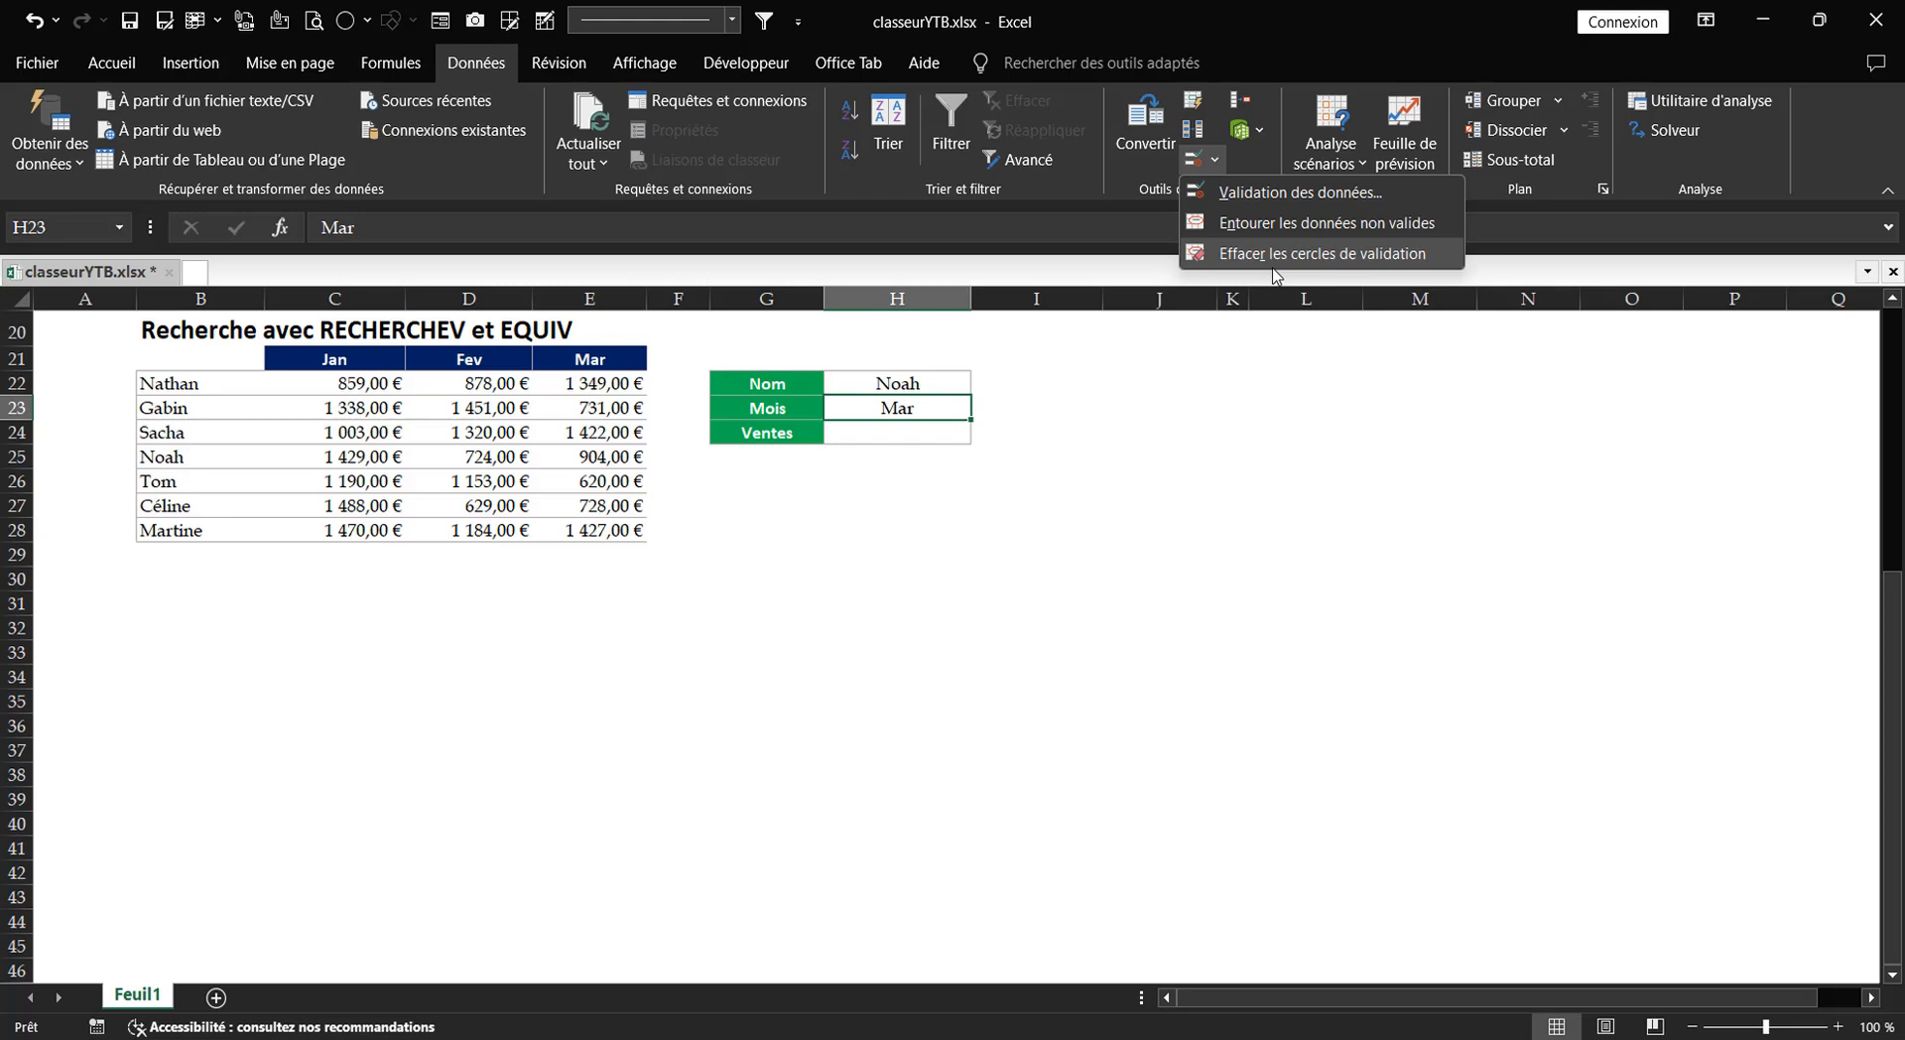
{"action": "left_click", "coordinate": [1288, 199]}
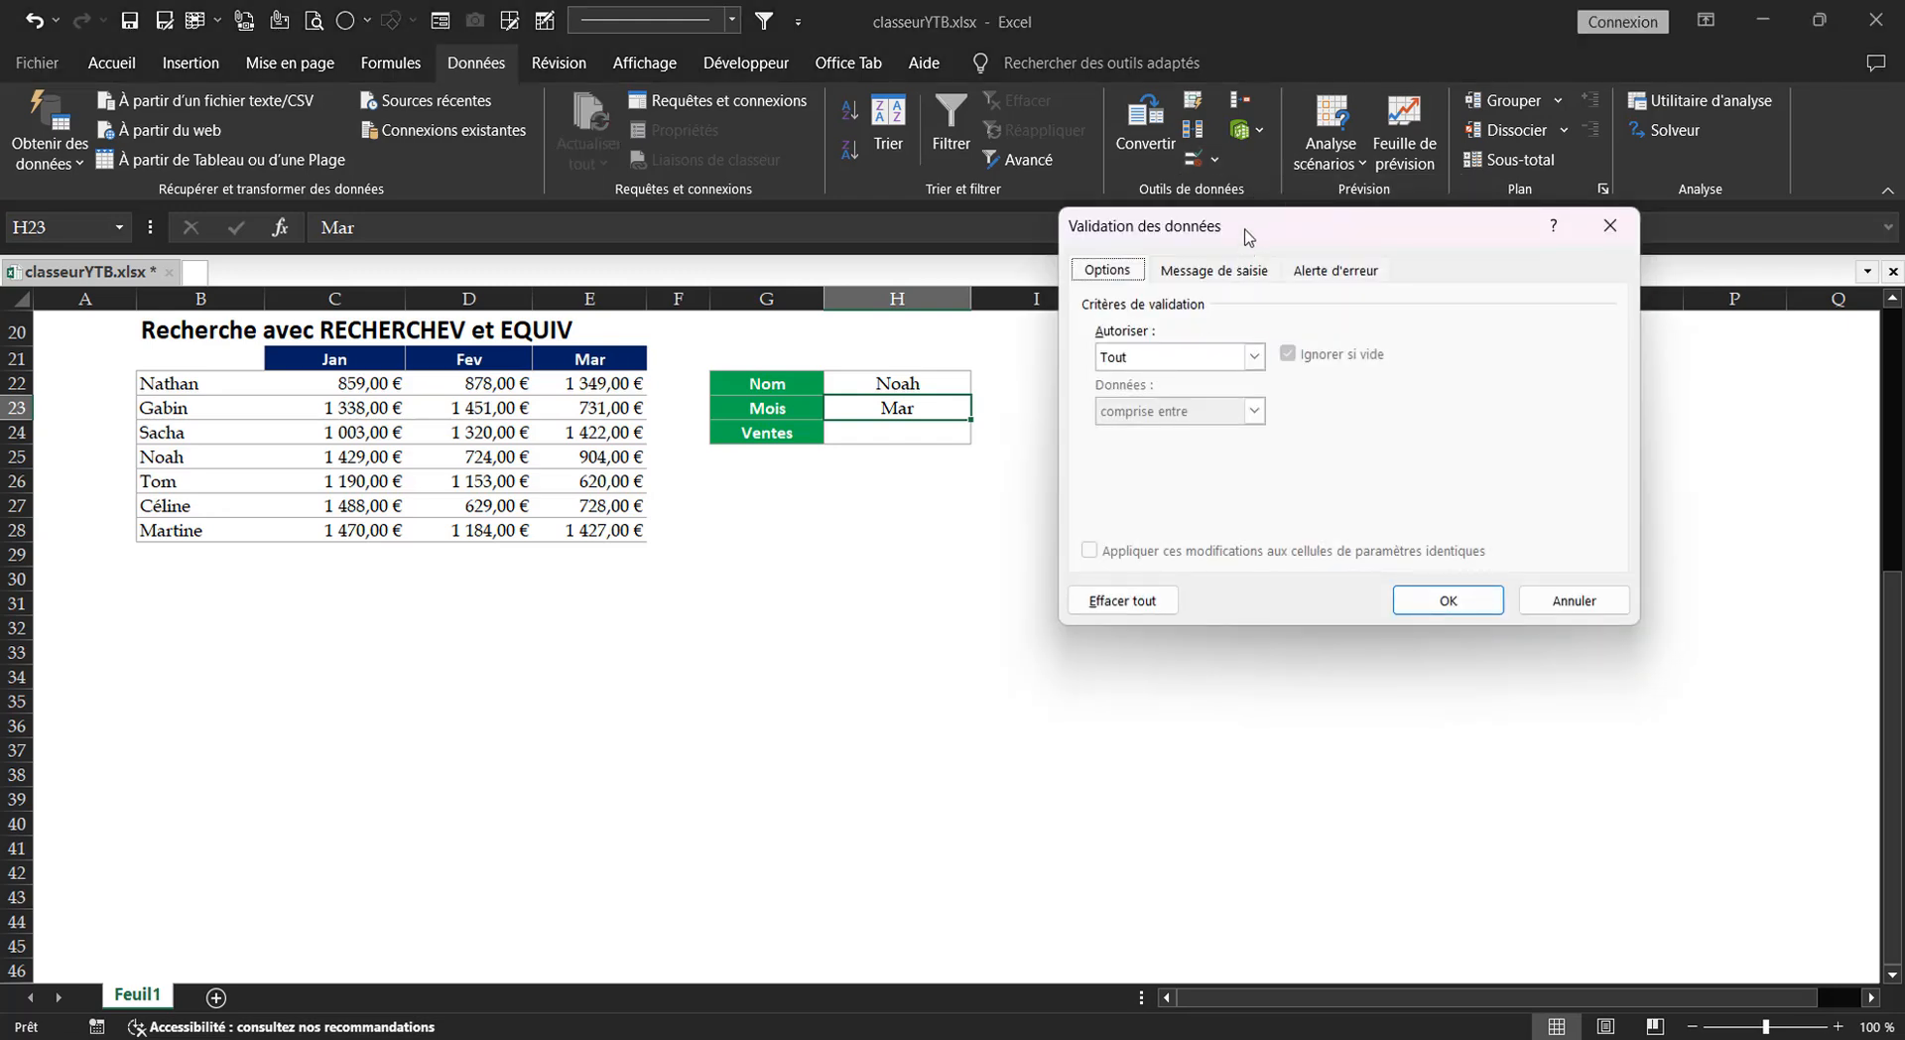
{"action": "left_click_drag", "start_coordinate": [1248, 228], "coordinate": [545, 406]}
{"action": "left_click", "coordinate": [549, 536]}
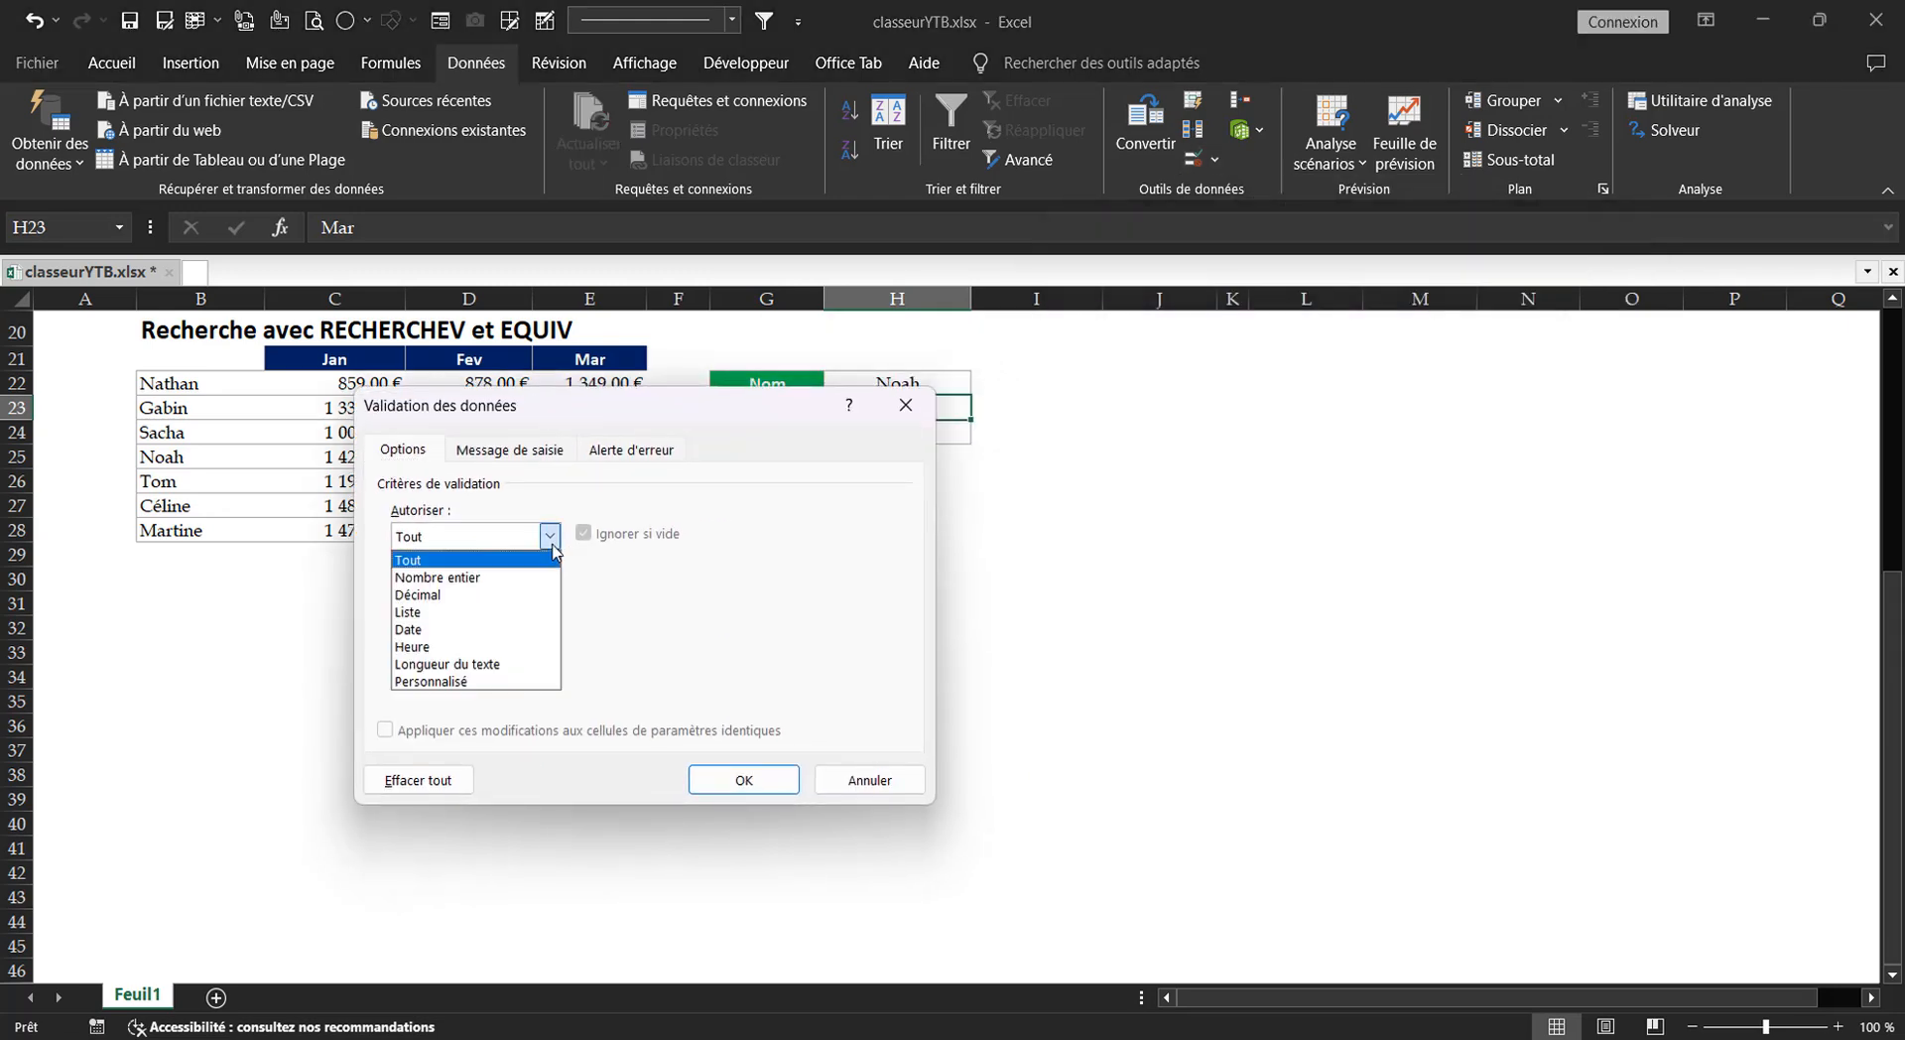
{"action": "left_click", "coordinate": [481, 616]}
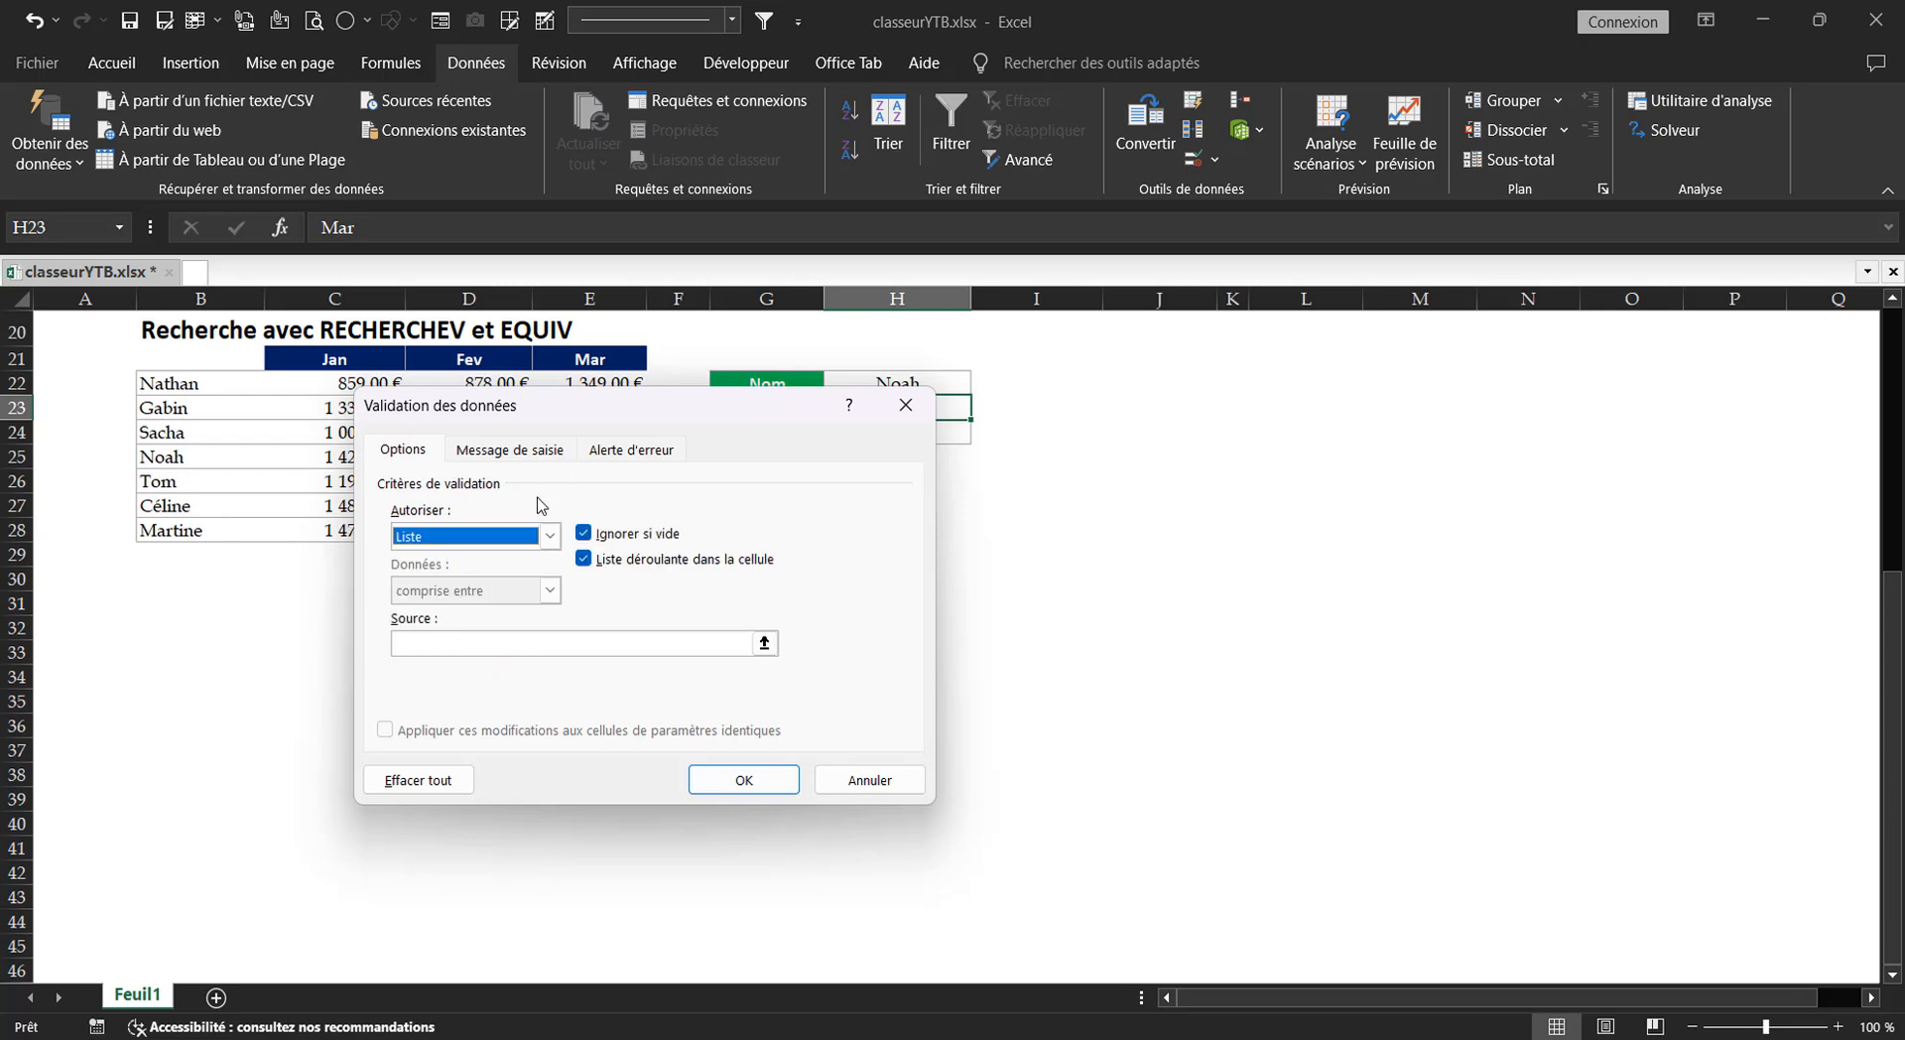
- Apply =$C$21:$E$21 as the source of H23's validation list and choose Fev as the month
{"action": "left_click", "coordinate": [633, 652]}
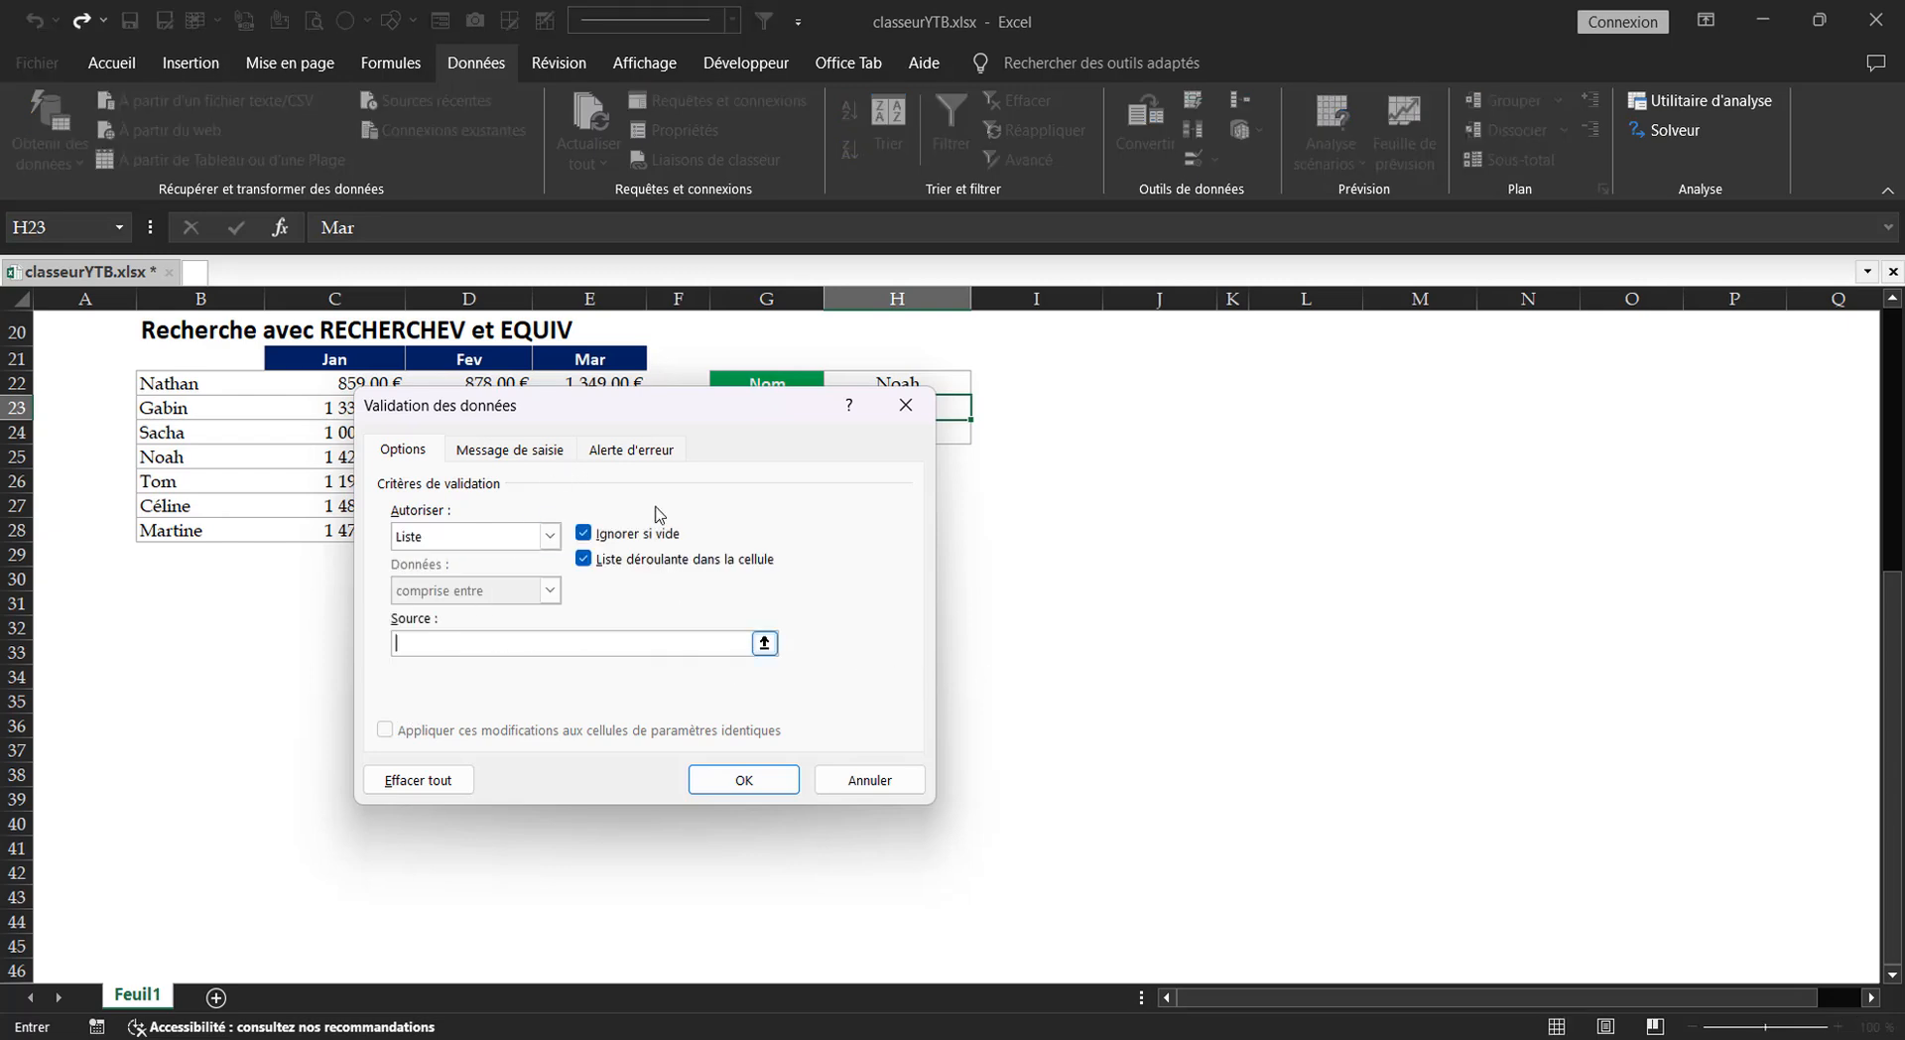
{"action": "left_click_drag", "start_coordinate": [640, 405], "coordinate": [1263, 268]}
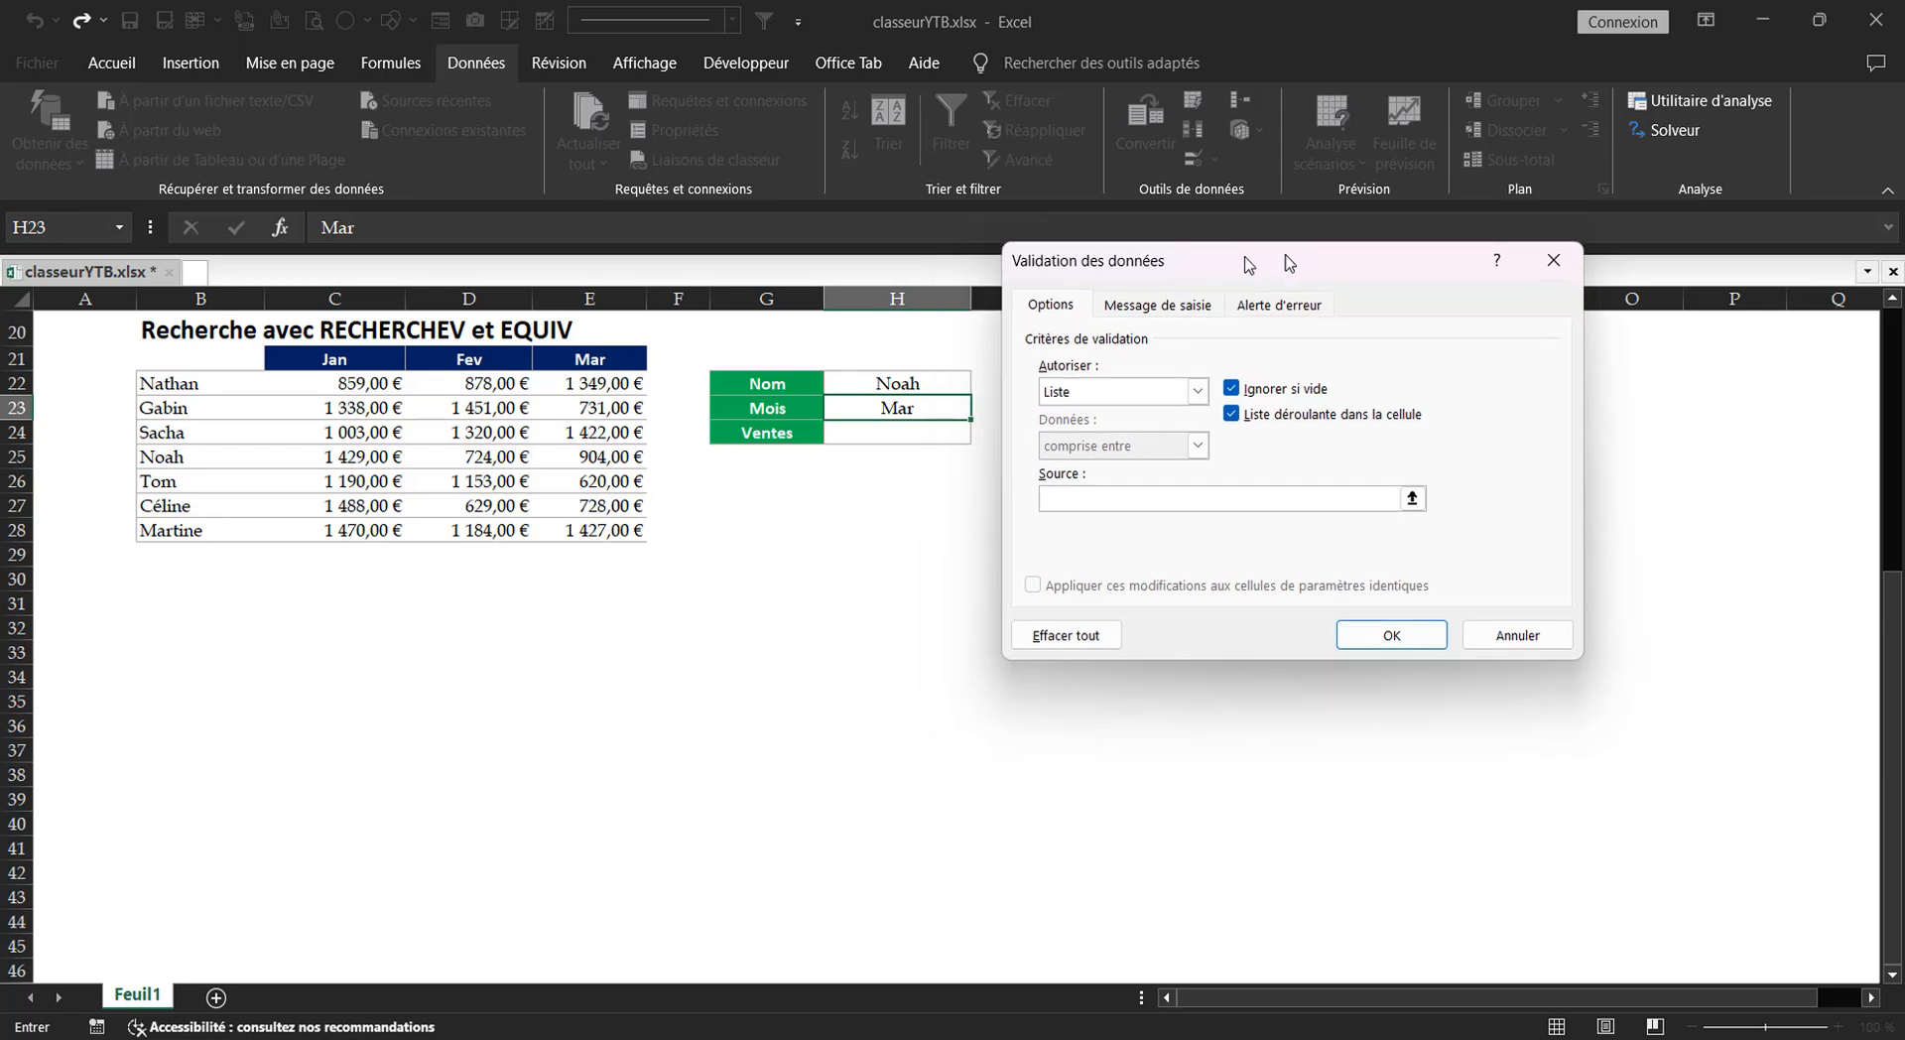
{"action": "left_click_drag", "start_coordinate": [318, 357], "coordinate": [598, 355]}
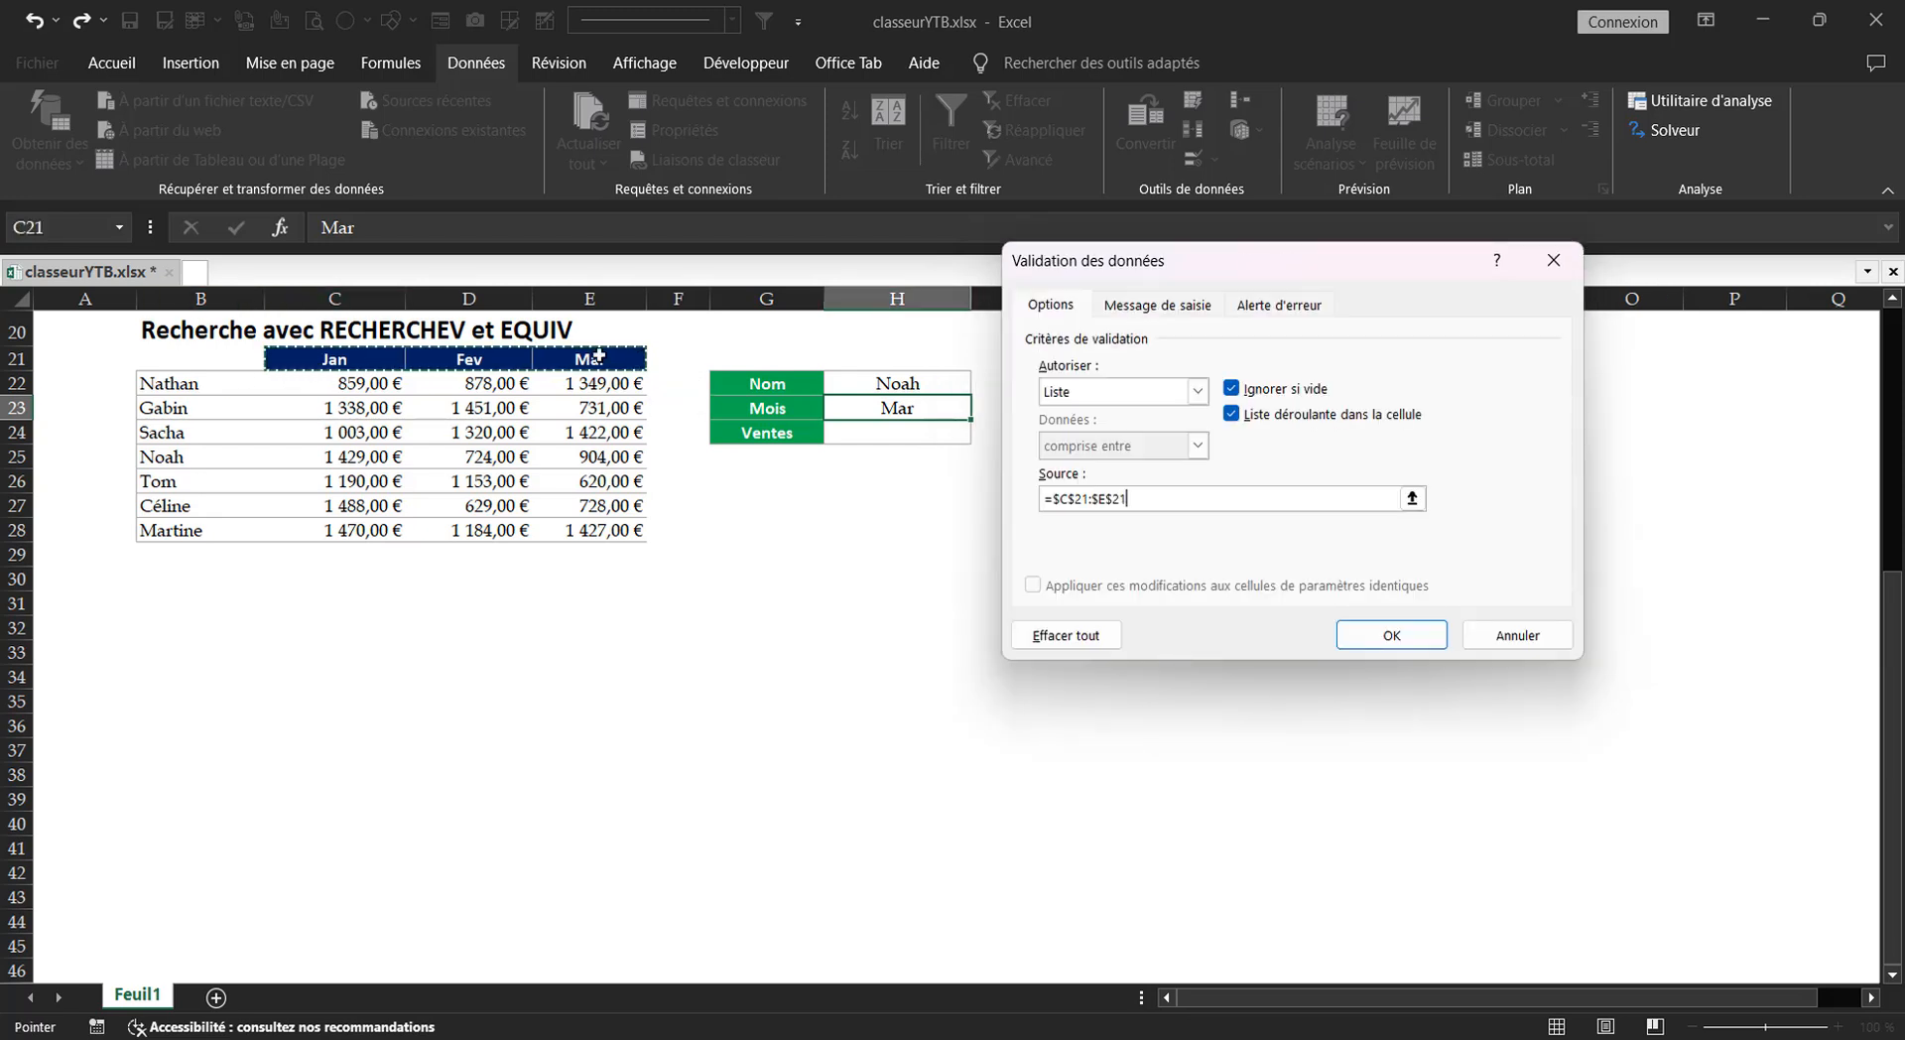
{"action": "left_click", "coordinate": [1392, 635]}
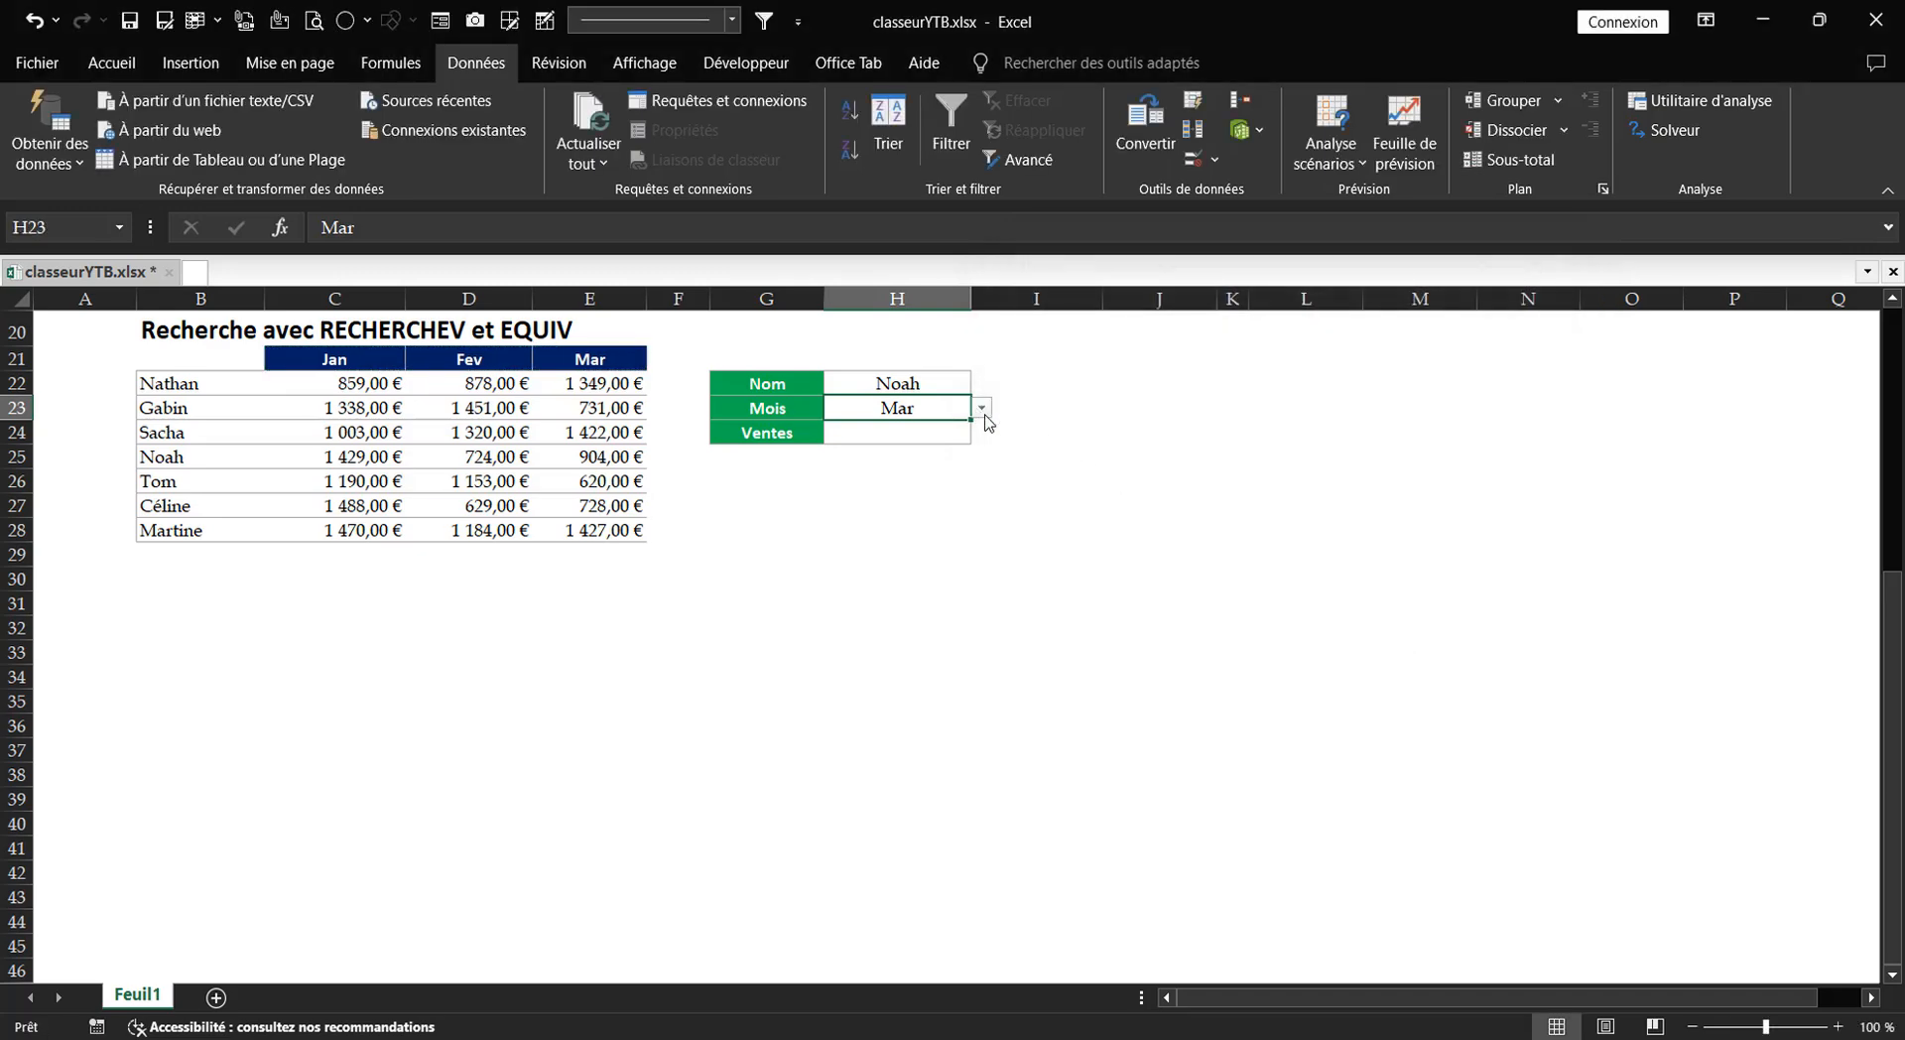
{"action": "left_click", "coordinate": [981, 408]}
{"action": "left_click", "coordinate": [893, 447]}
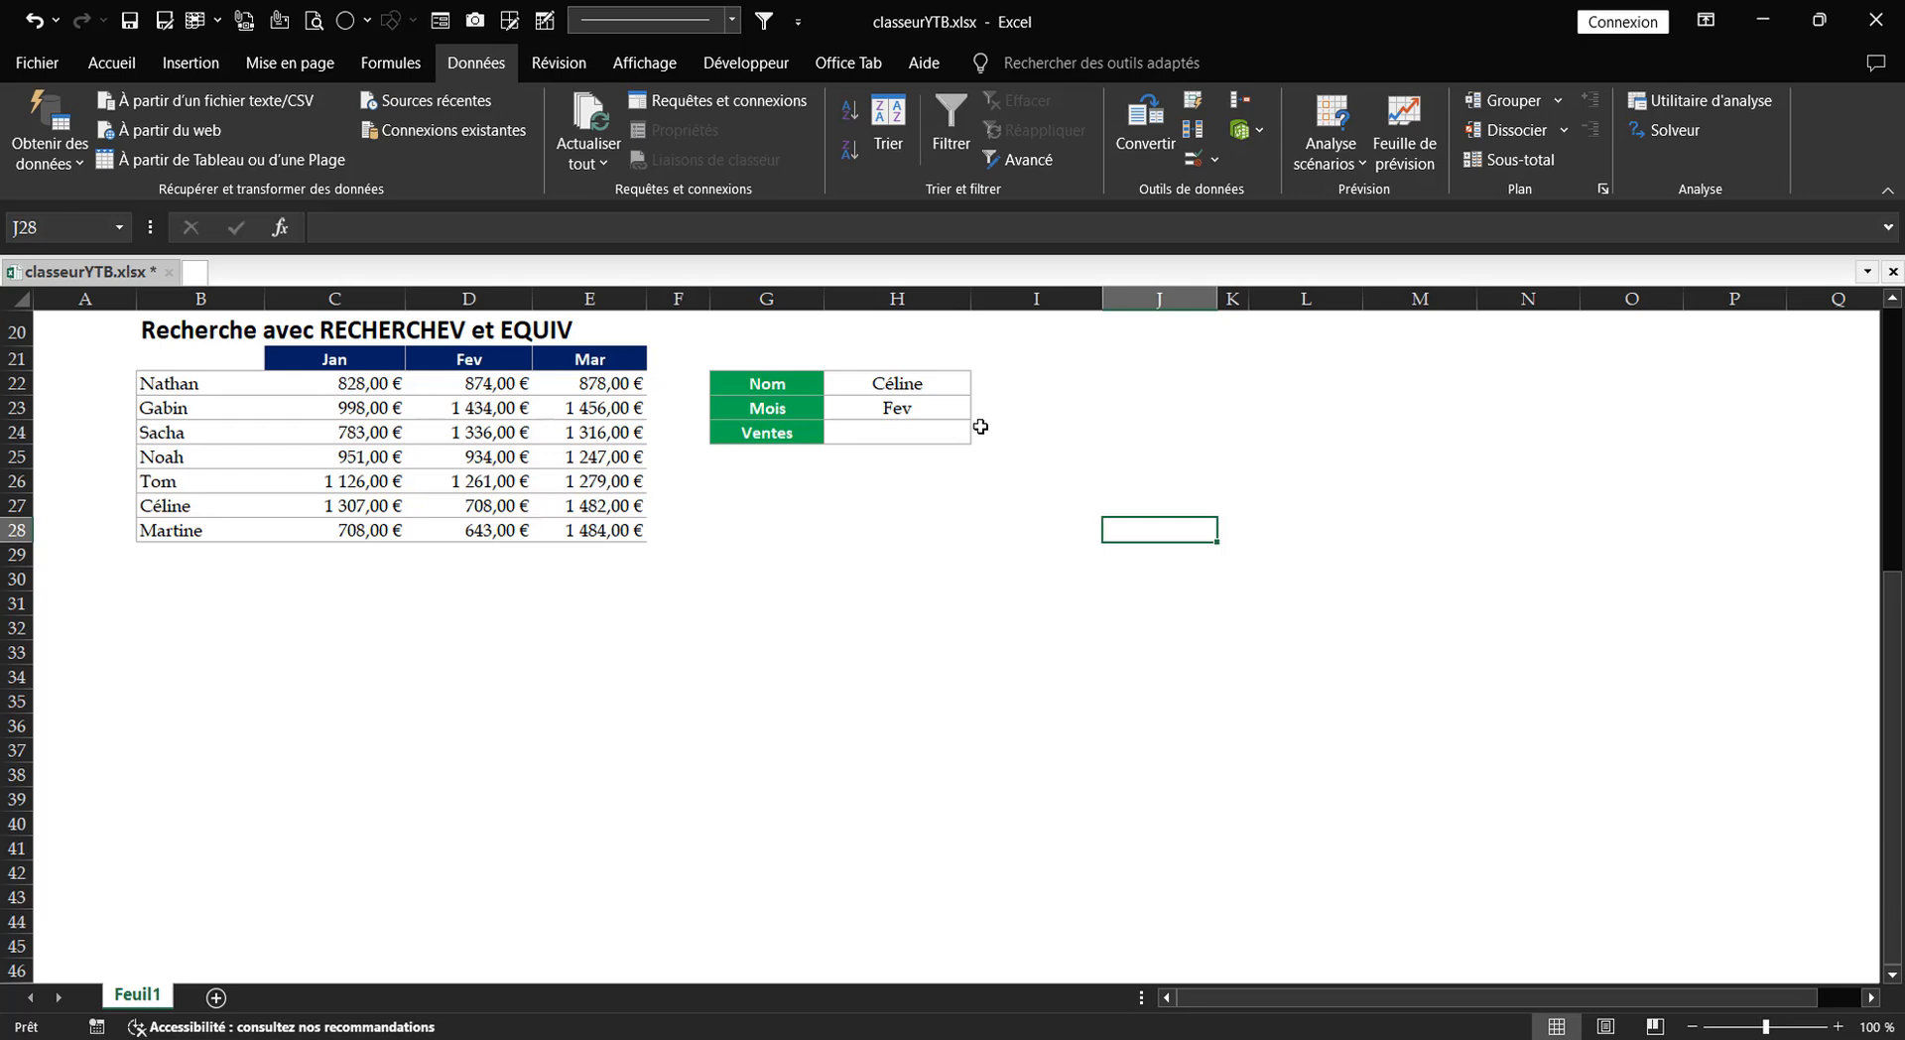
- Start a RECHERCHEV formula in the Ventes cell H24 with H22 as the lookup value and B22:E28 as the table
{"action": "left_click", "coordinate": [936, 427]}
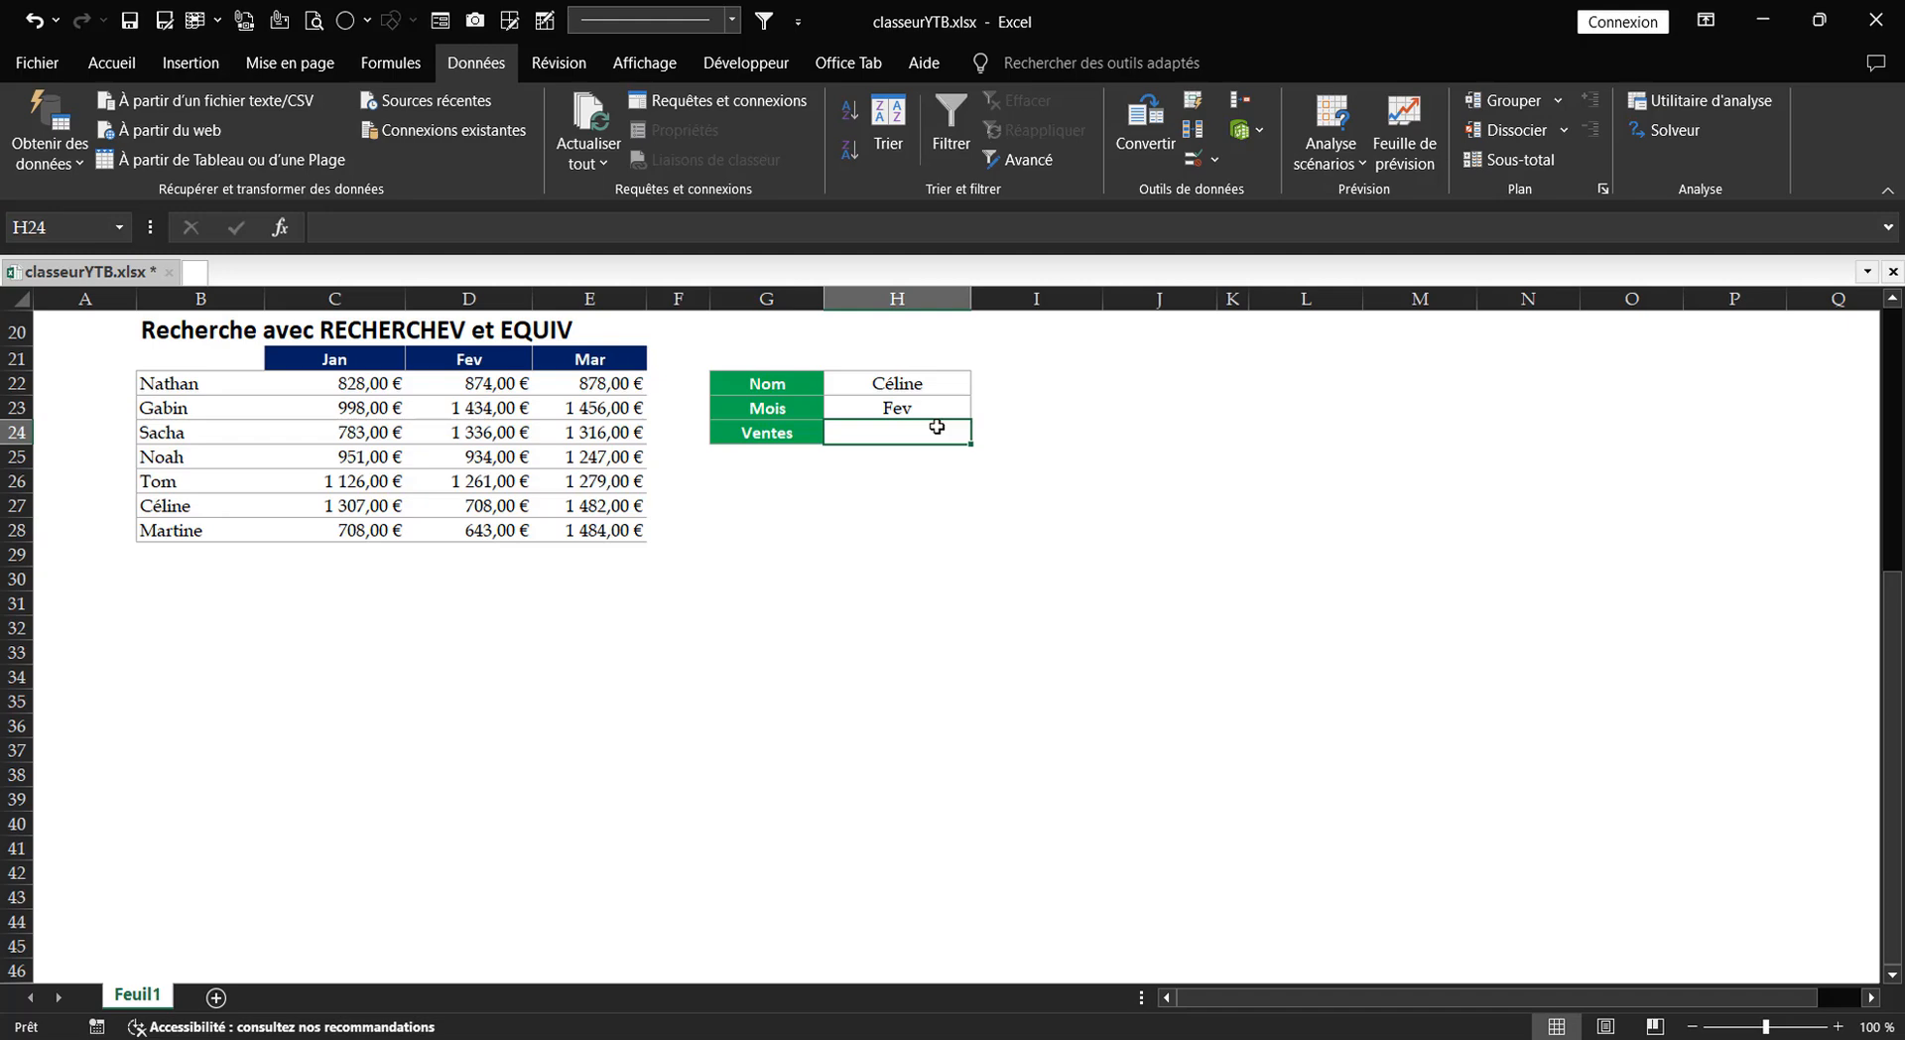
{"action": "type", "text": "="}
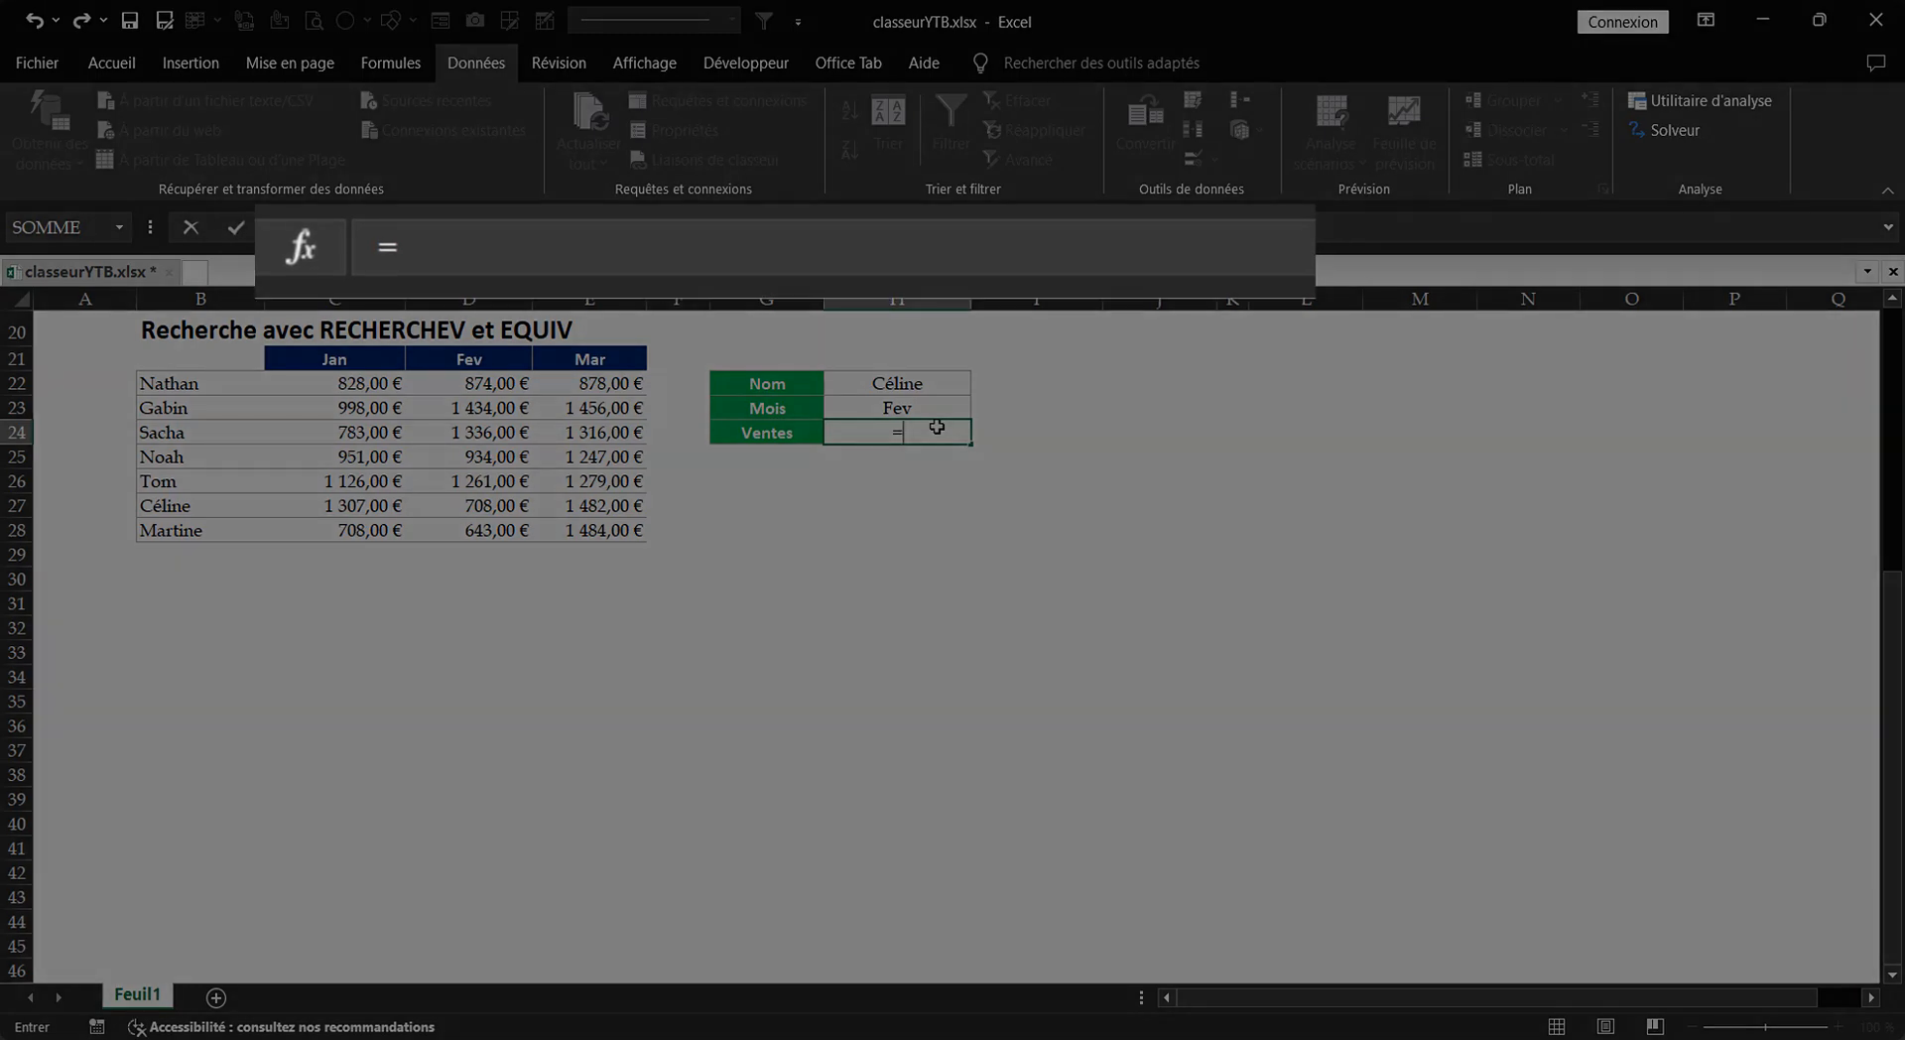
{"action": "type", "text": "recher"}
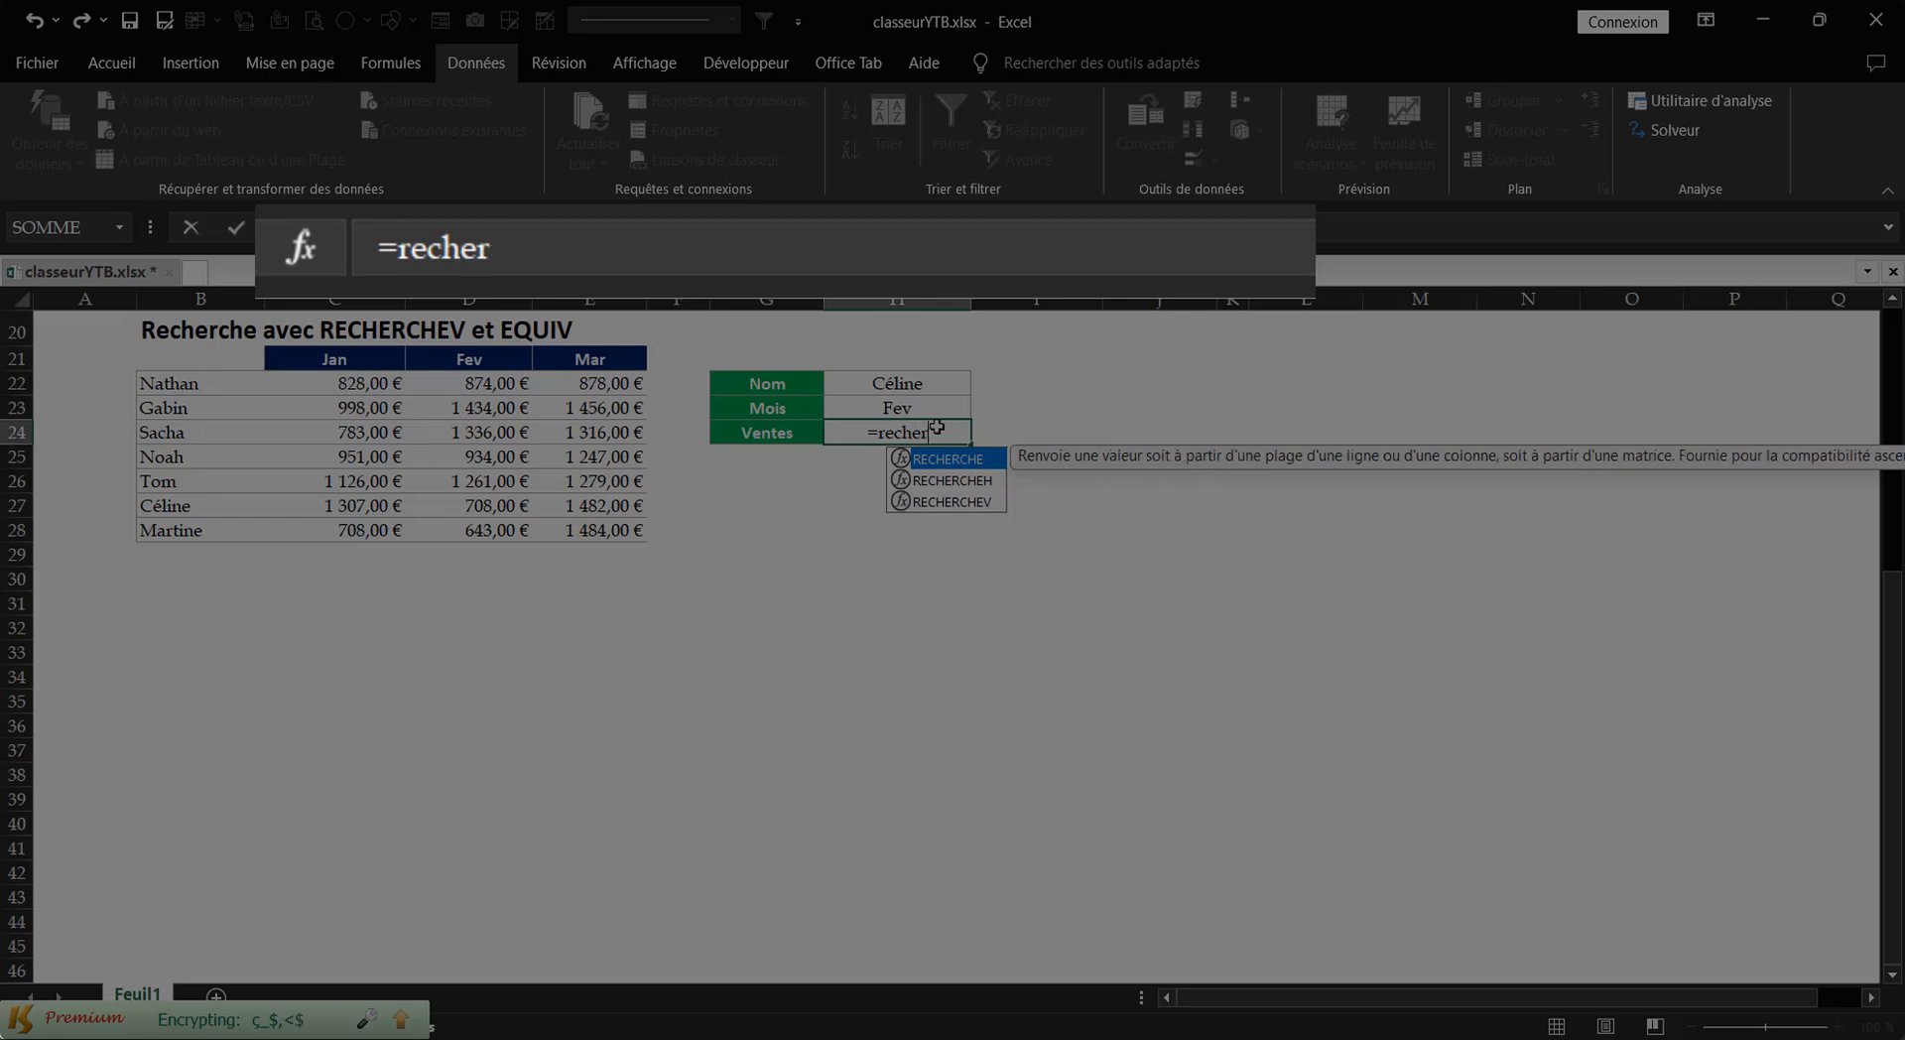
{"action": "key", "text": "Down"}
{"action": "key", "text": "Down"}
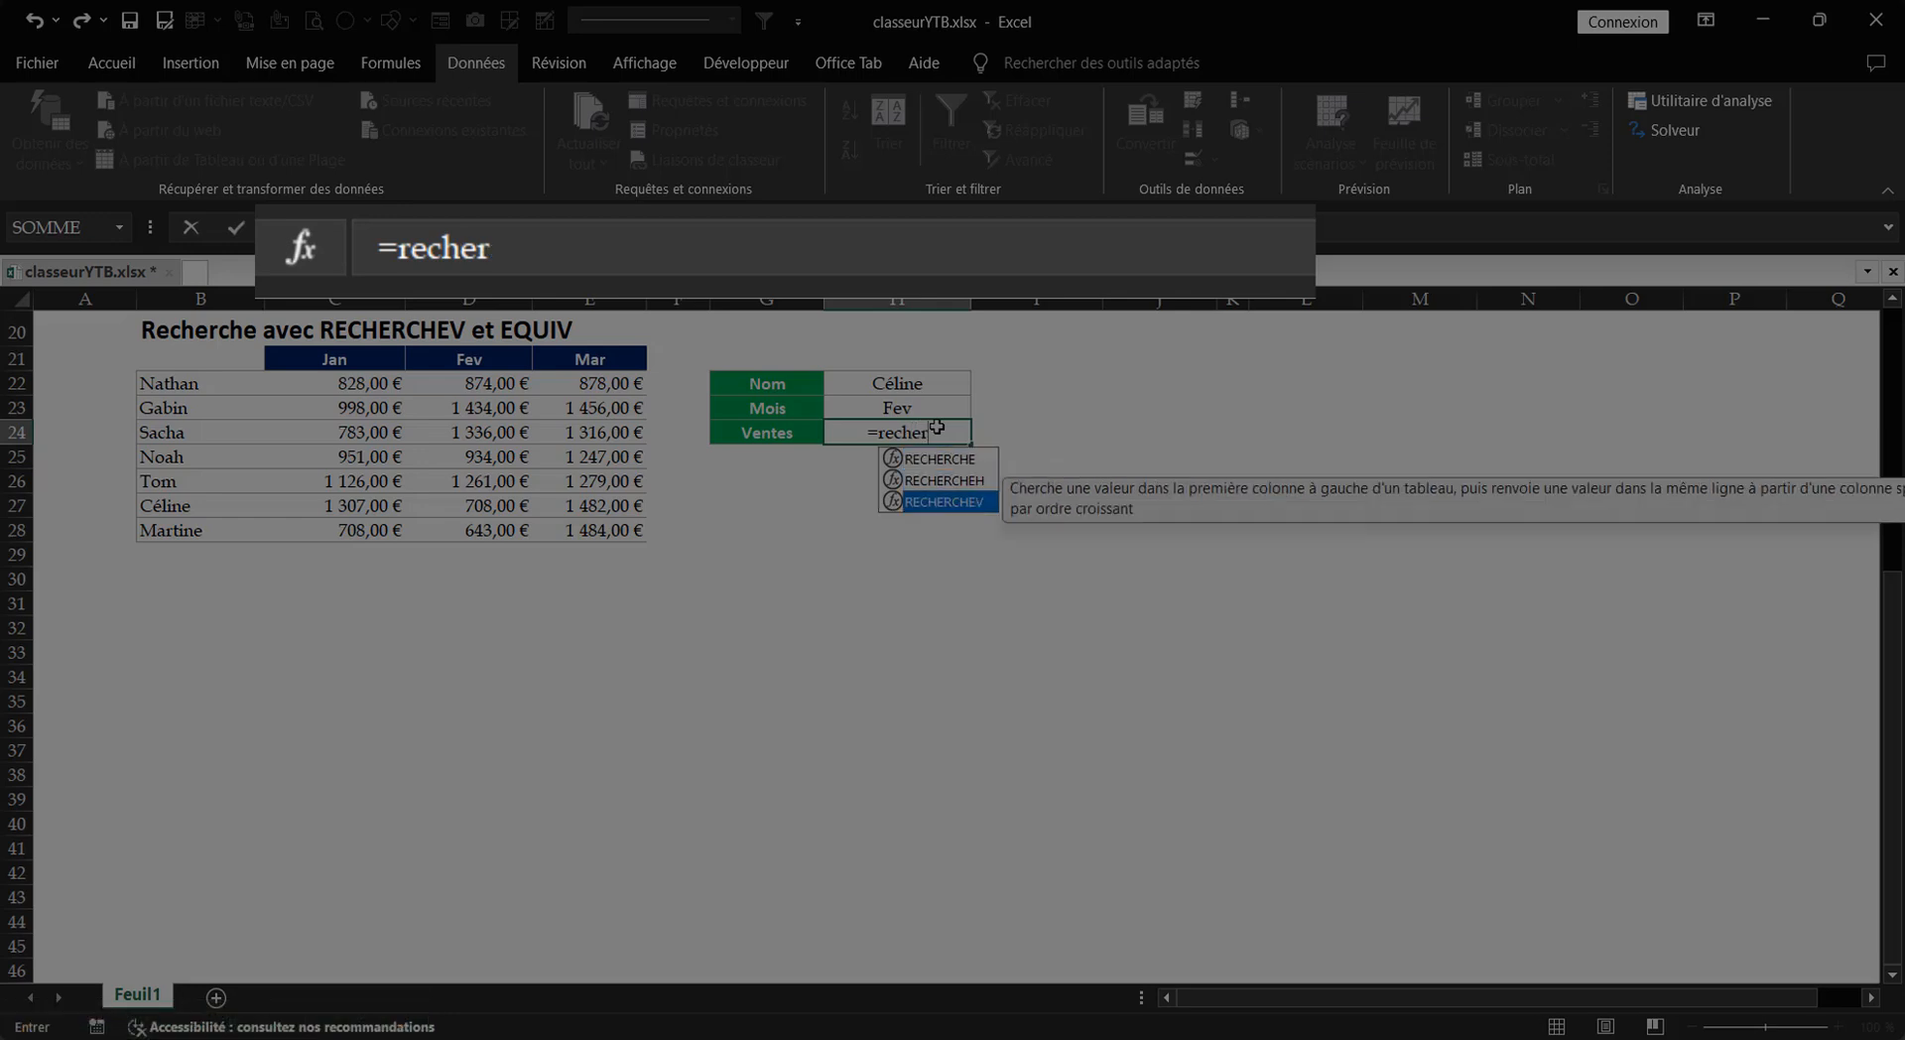
{"action": "key", "text": "Tab"}
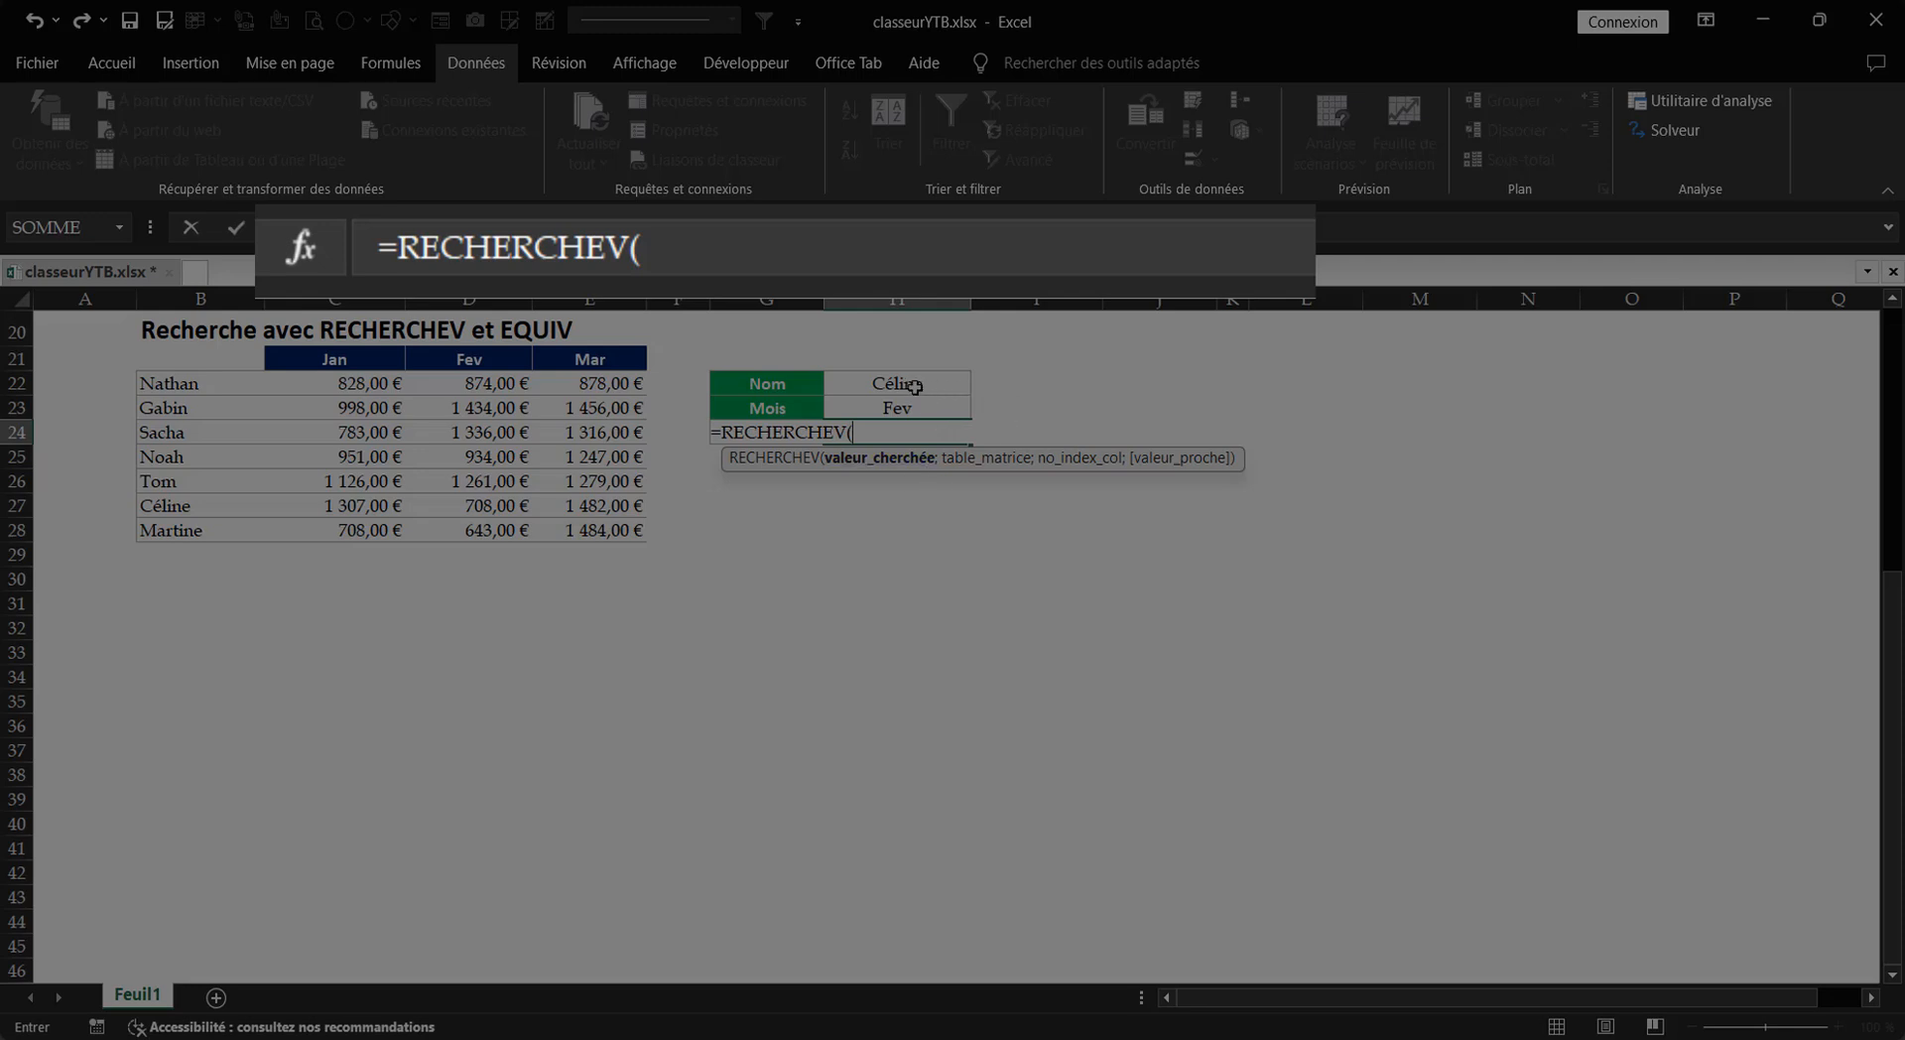
{"action": "left_click", "coordinate": [914, 386]}
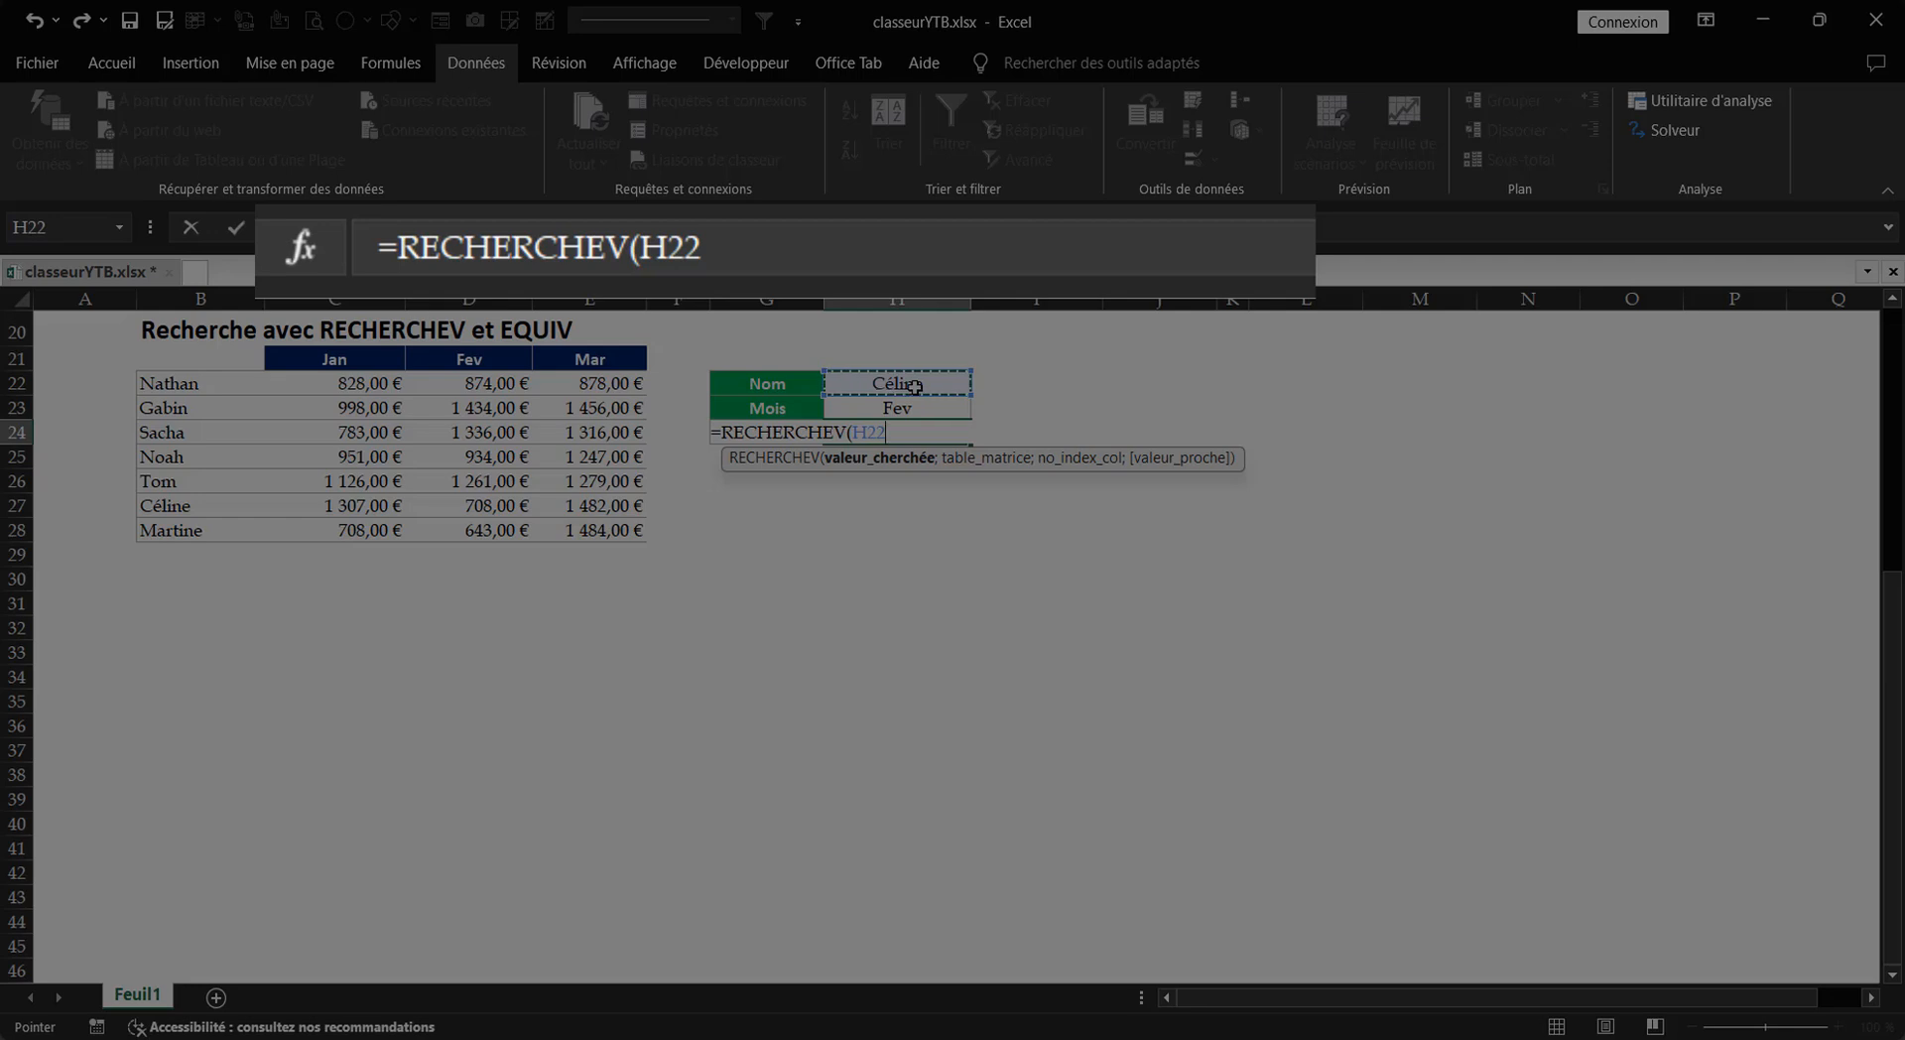
{"action": "type", "text": ";"}
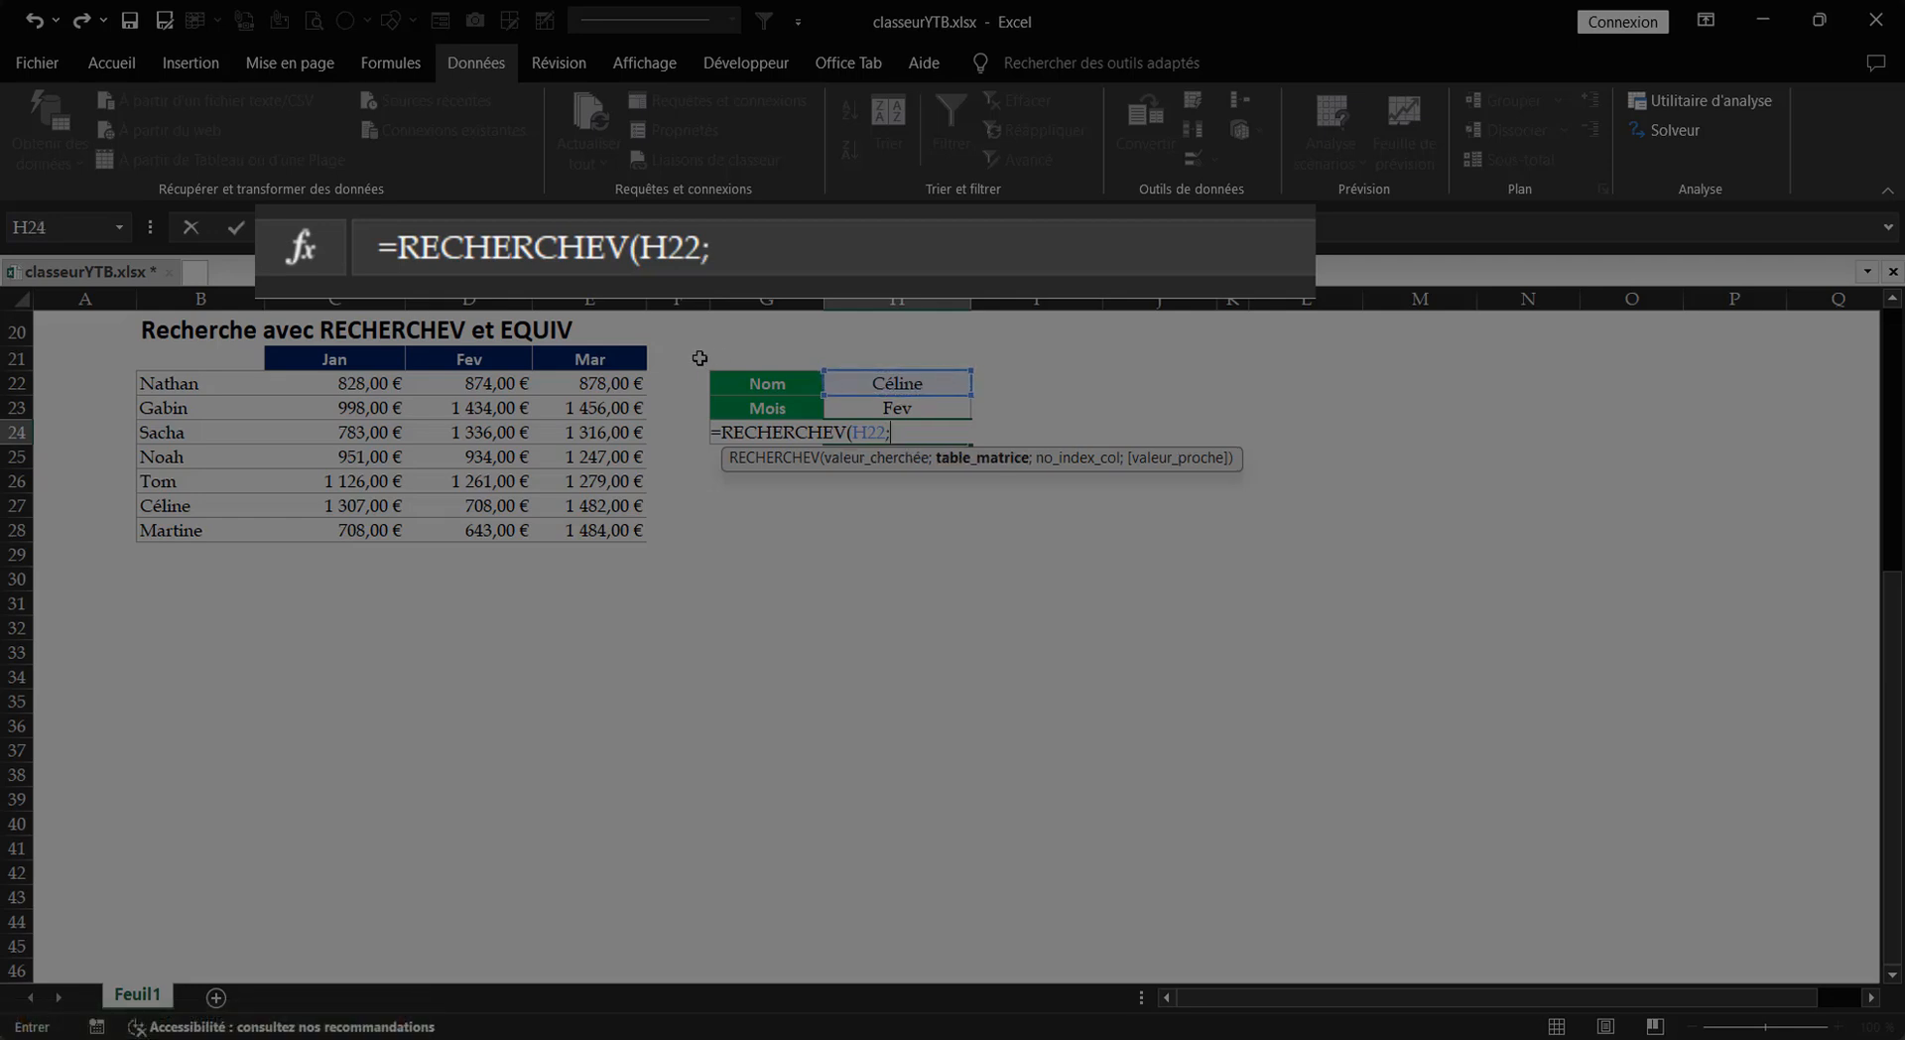
{"action": "left_click", "coordinate": [227, 388]}
{"action": "left_click_drag", "start_coordinate": [226, 388], "coordinate": [607, 527]}
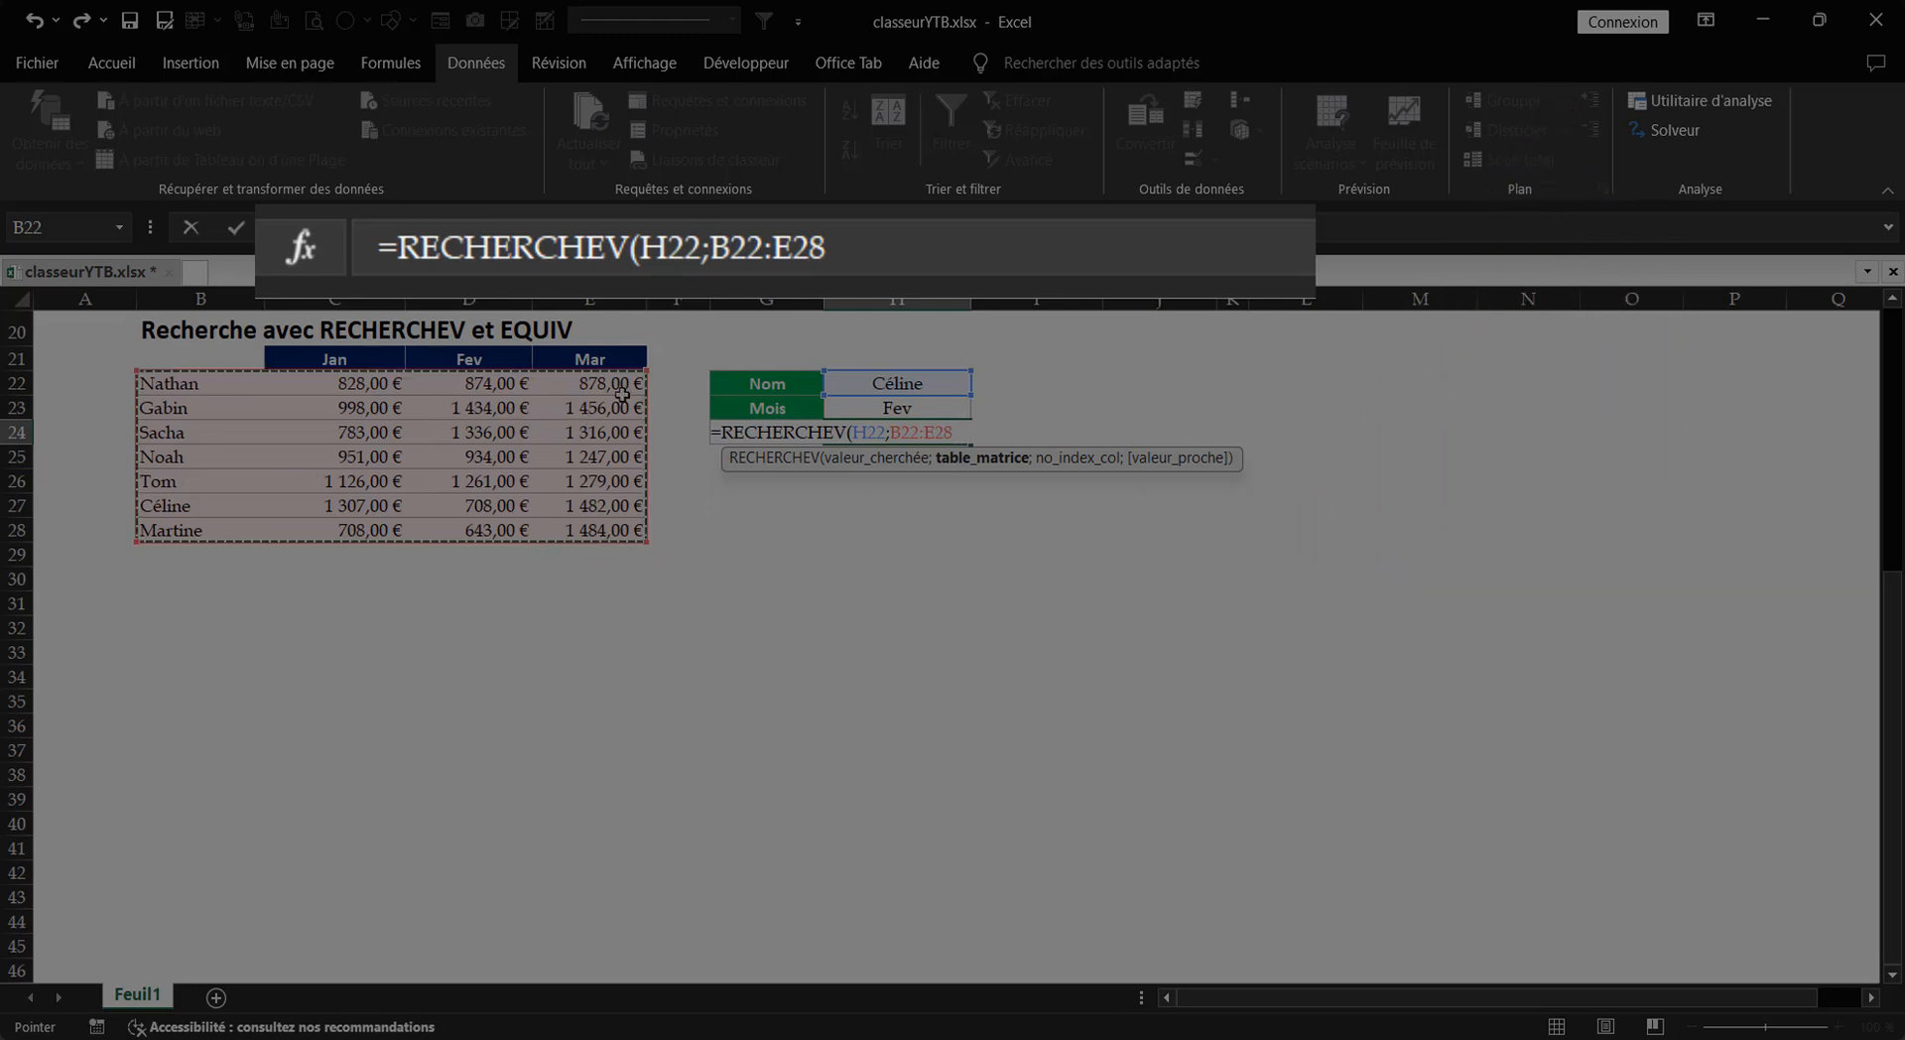
{"action": "type", "text": ";"}
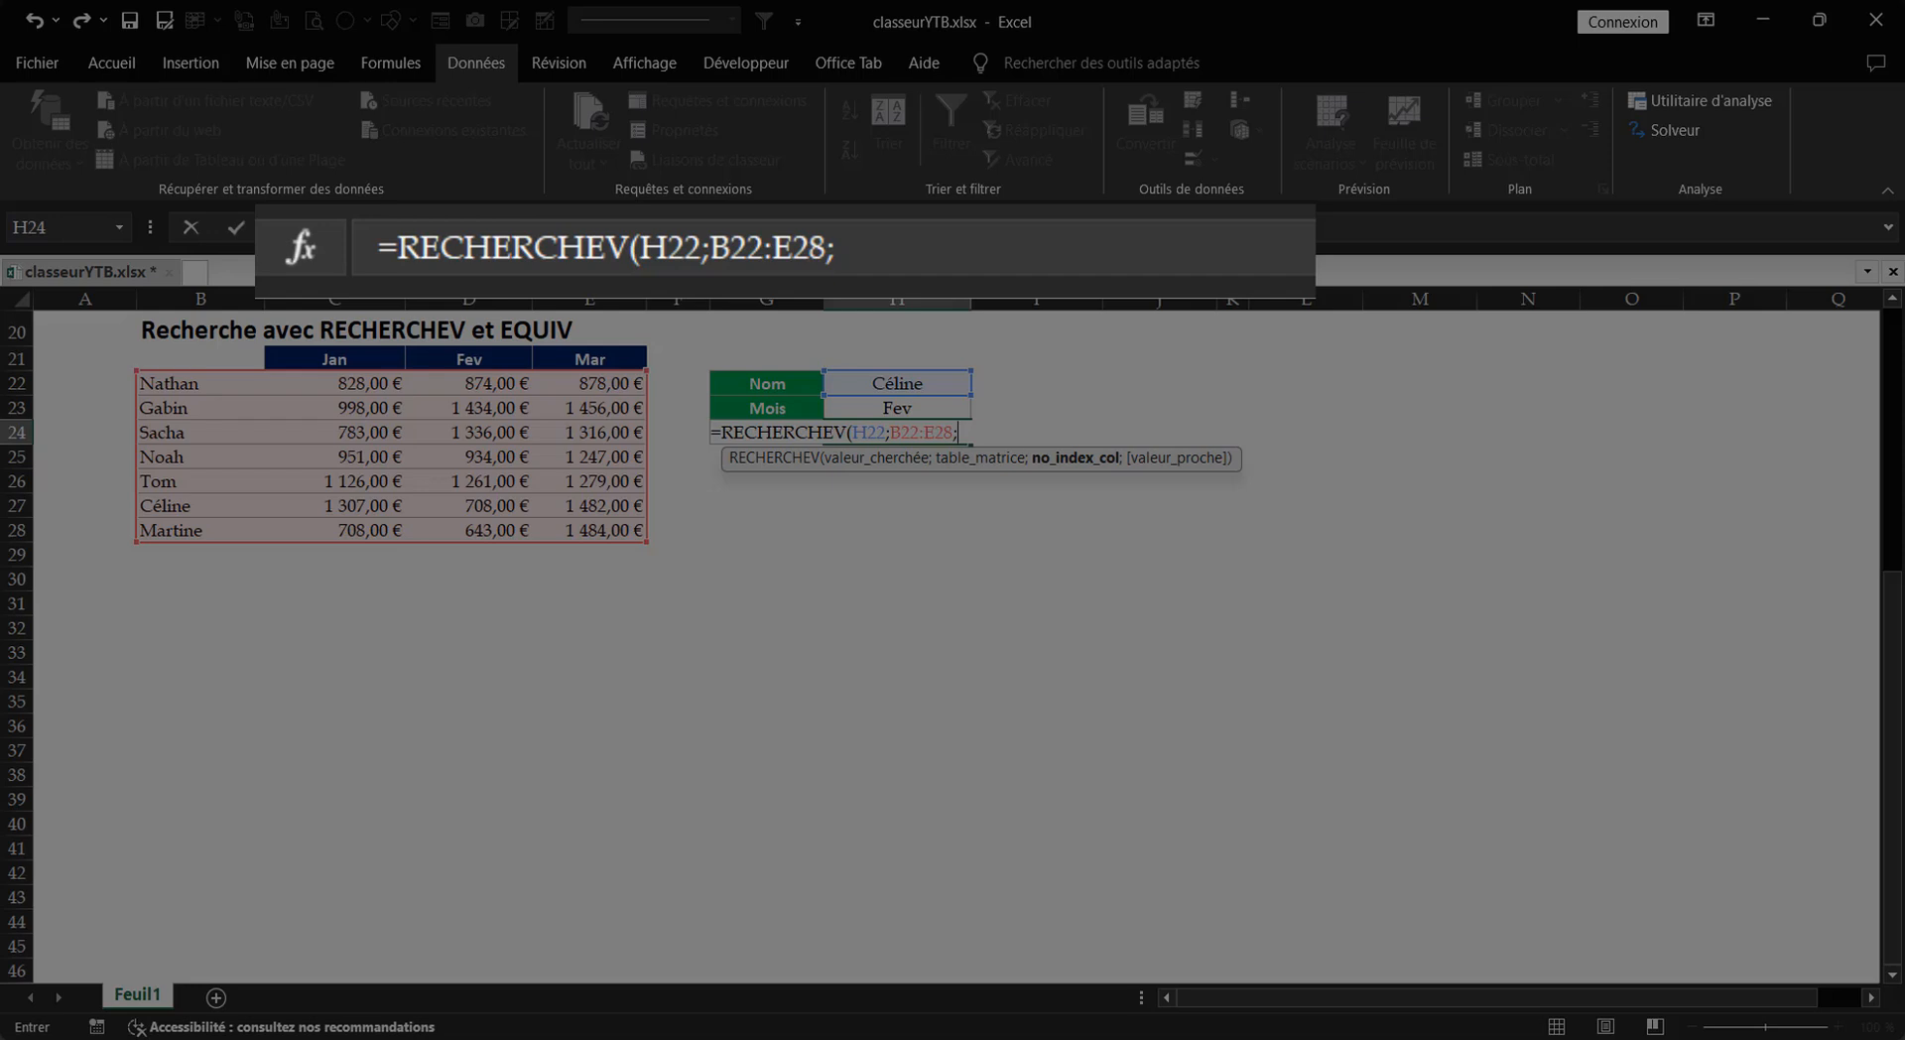
- Nest EQUIV(H23;B21:E21;0) as the column index in H24 and complete the RECHERCHEV with 0 for an exact match
{"action": "type", "text": "equi"}
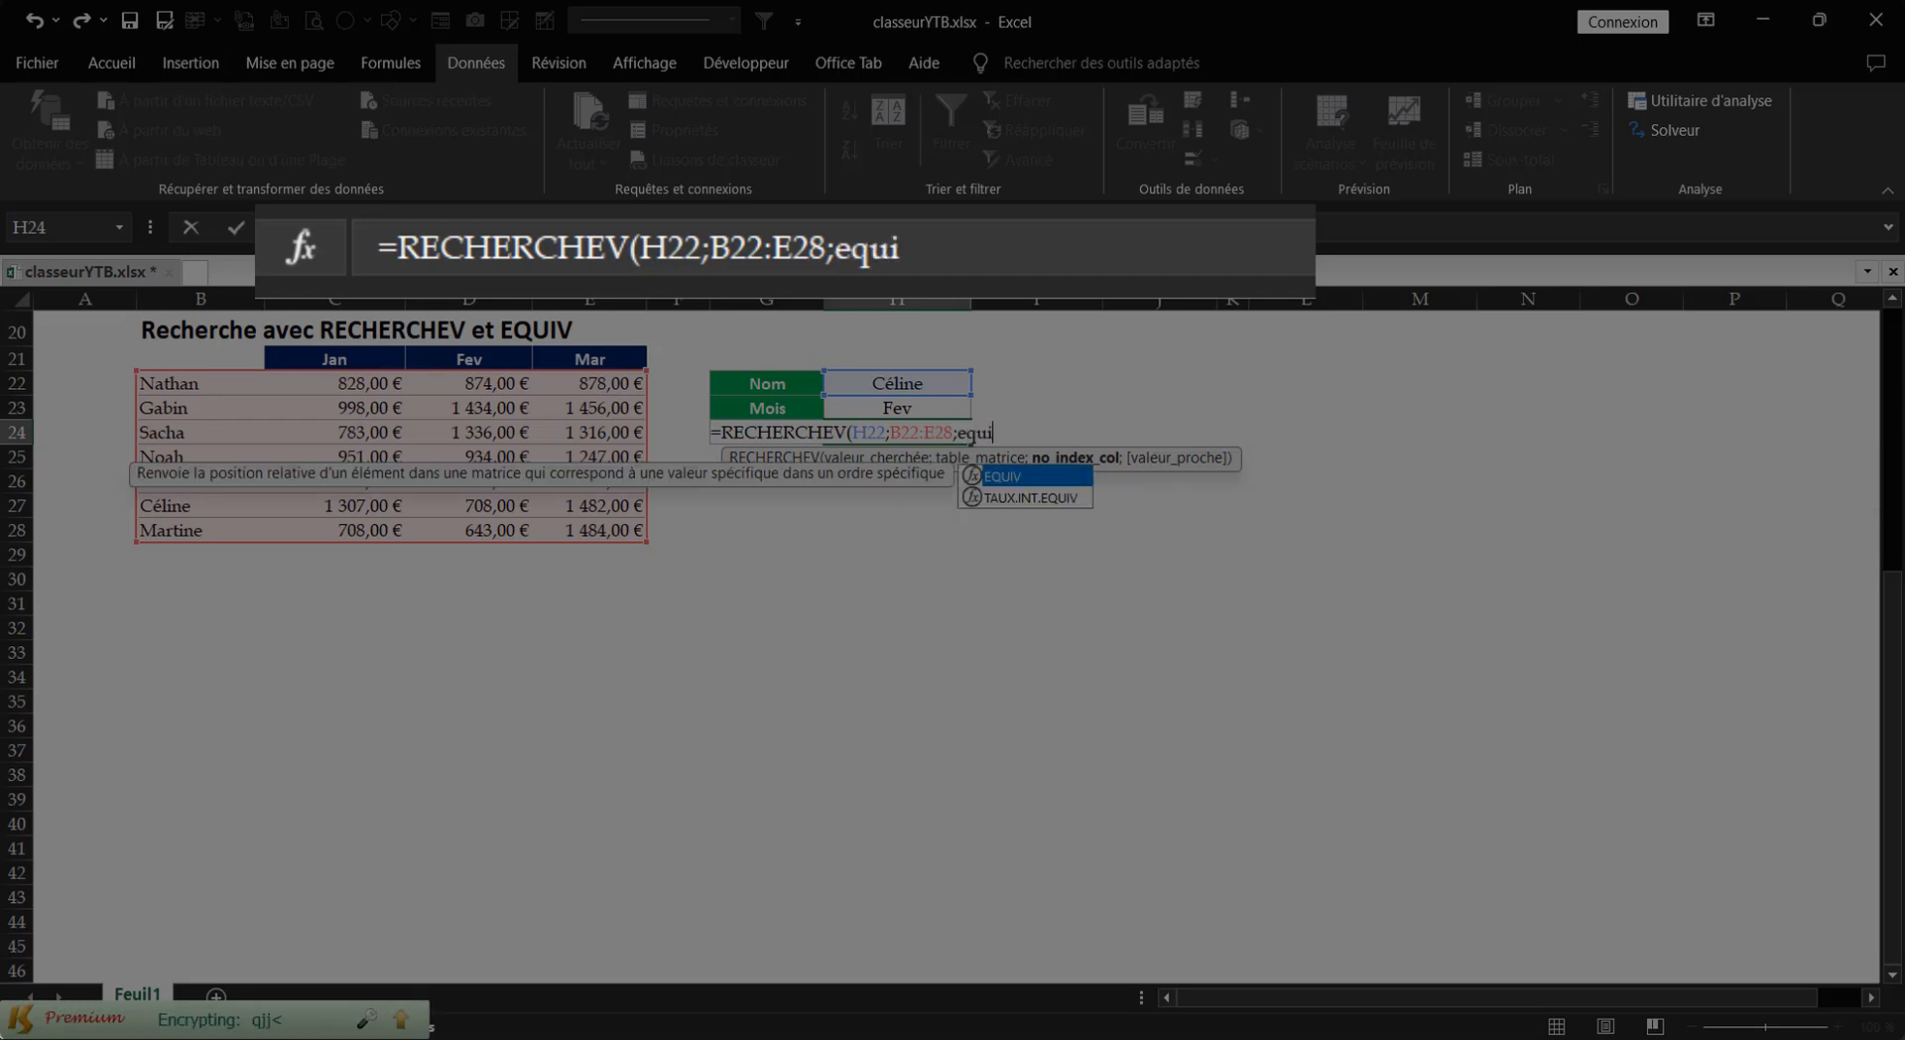
{"action": "key", "text": "Tab"}
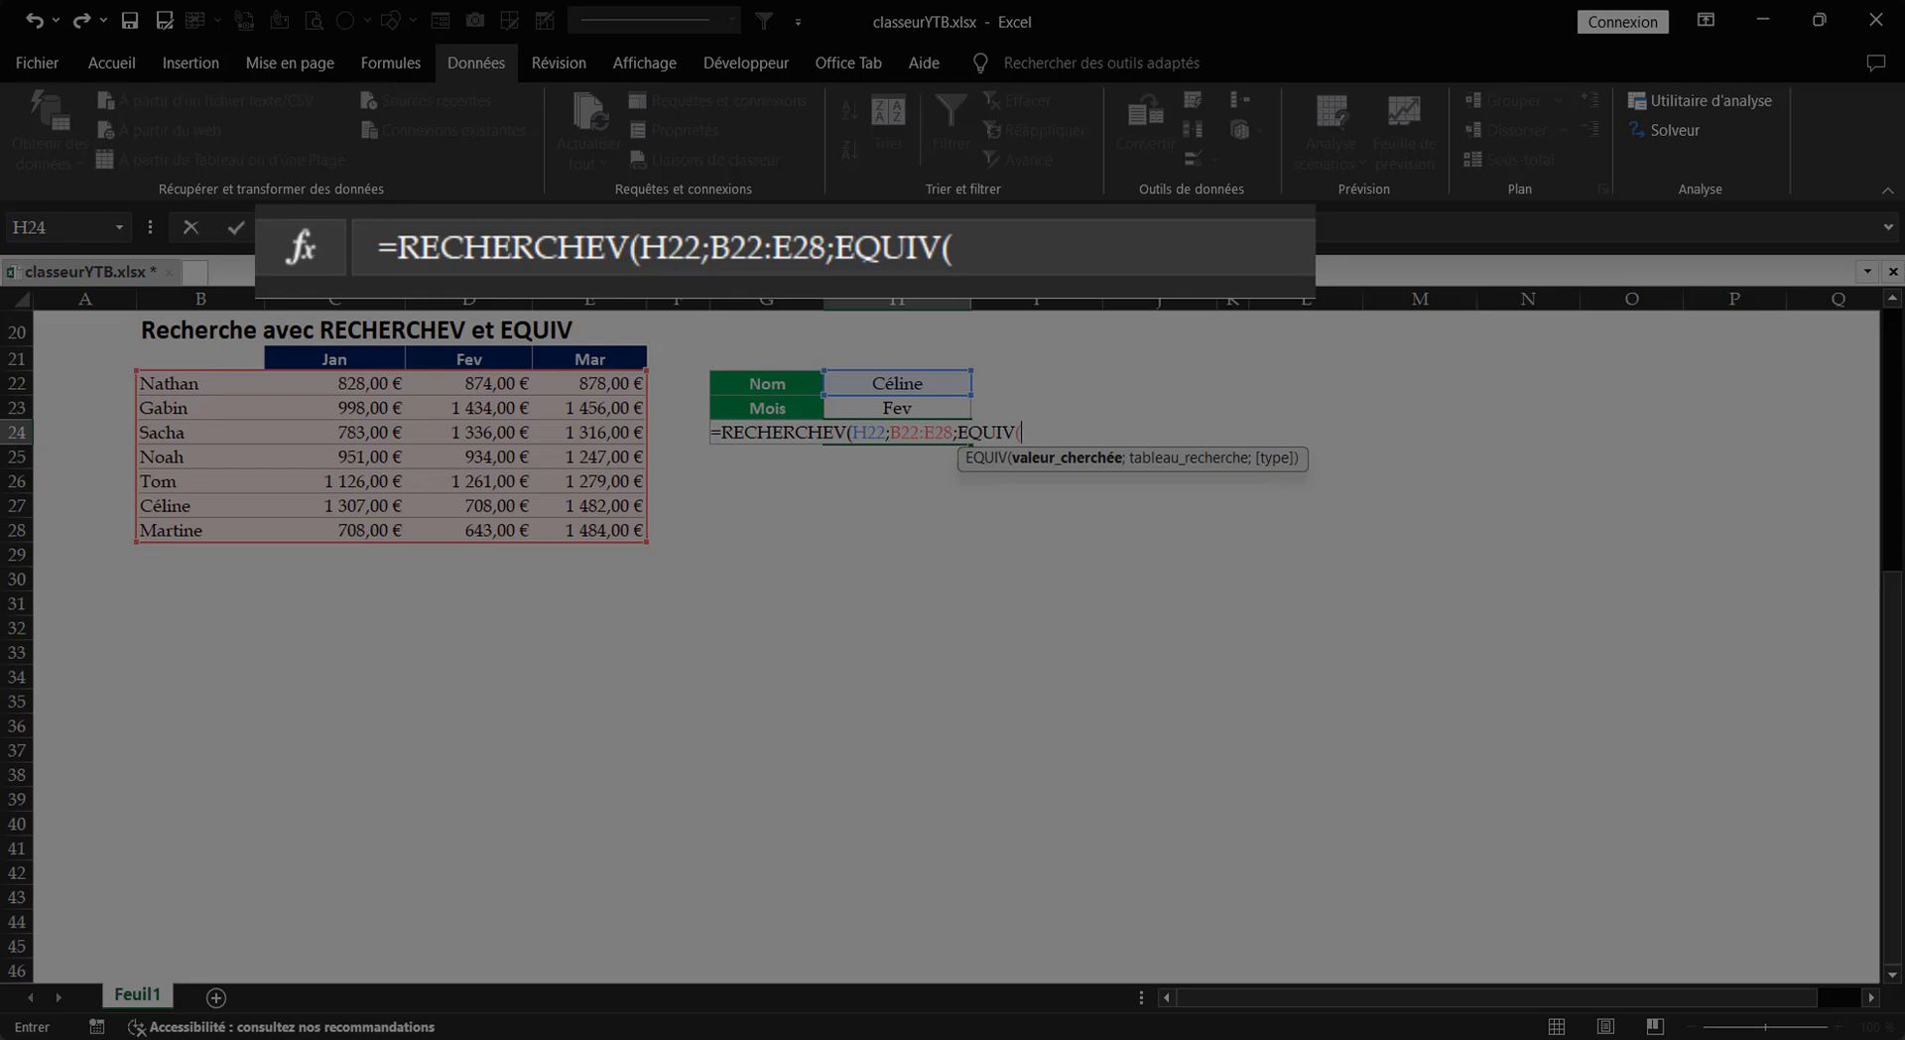
{"action": "left_click", "coordinate": [890, 407]}
{"action": "type", "text": ";"}
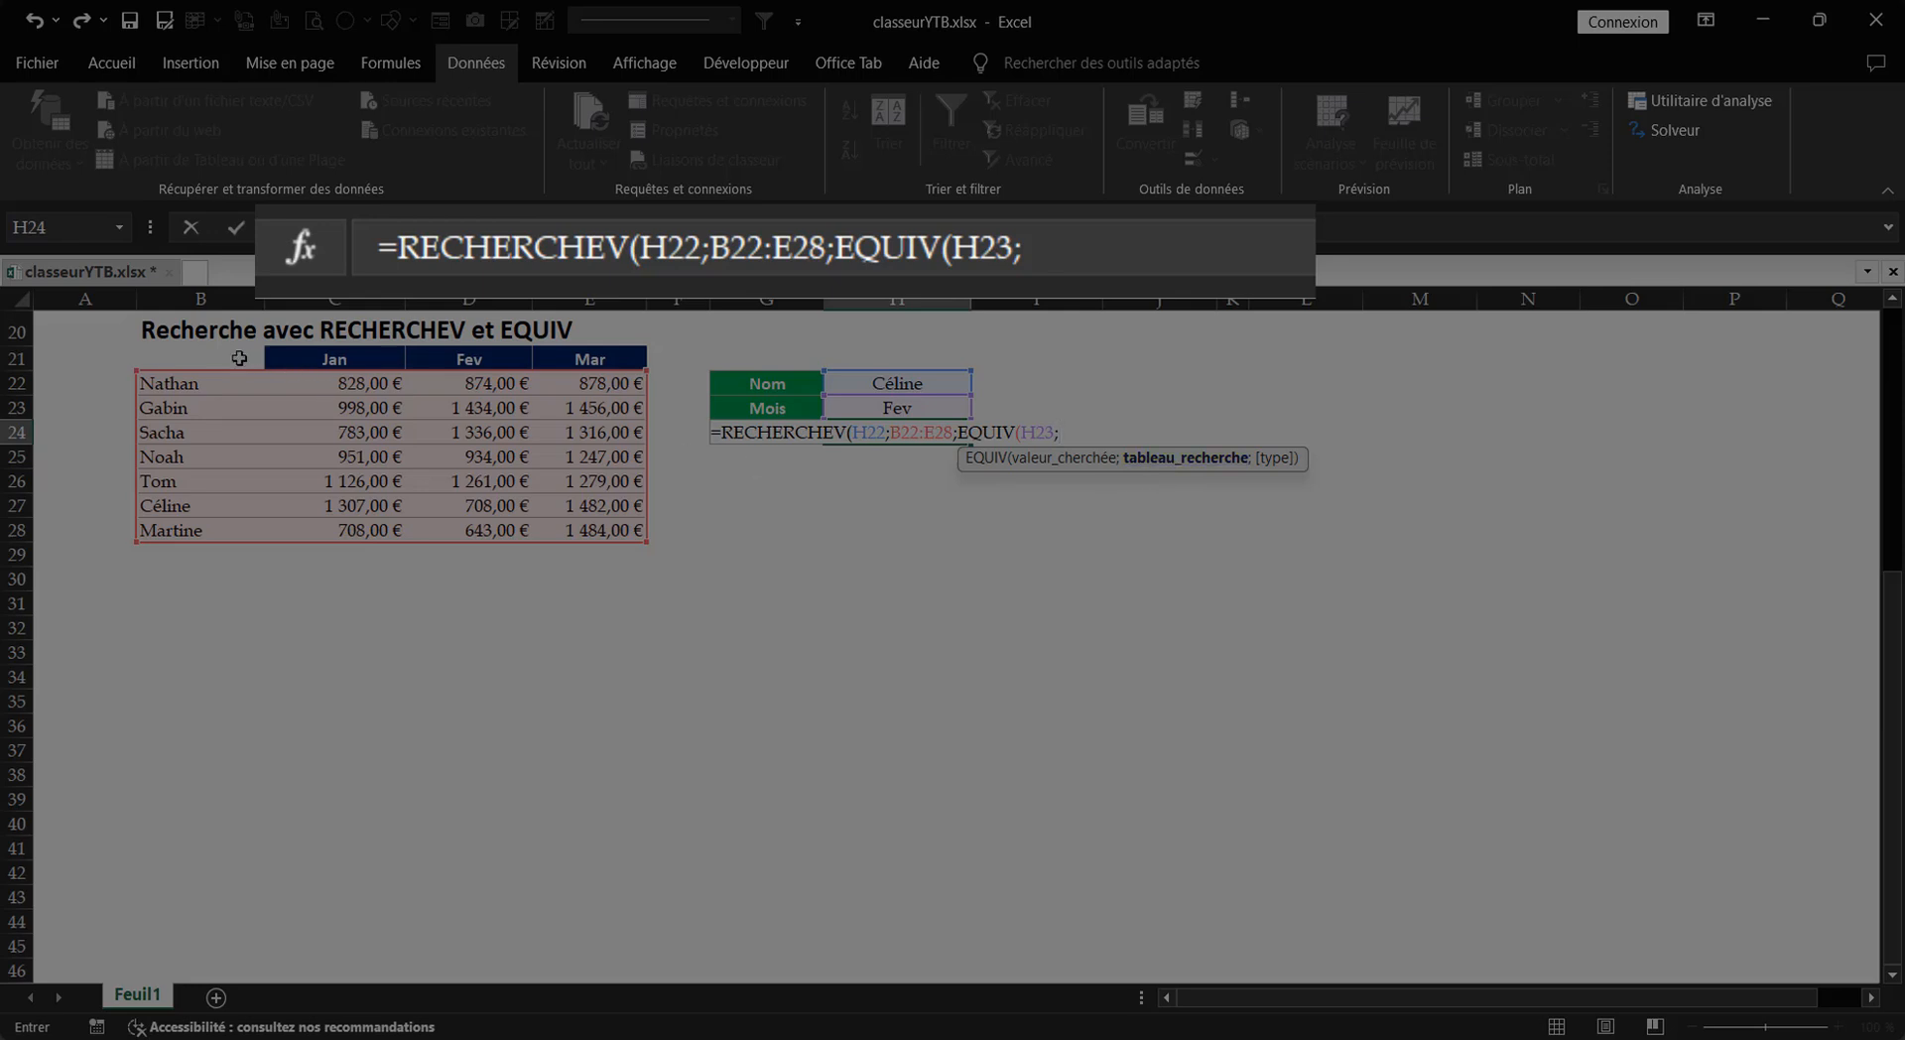
{"action": "left_click_drag", "start_coordinate": [238, 358], "coordinate": [538, 366]}
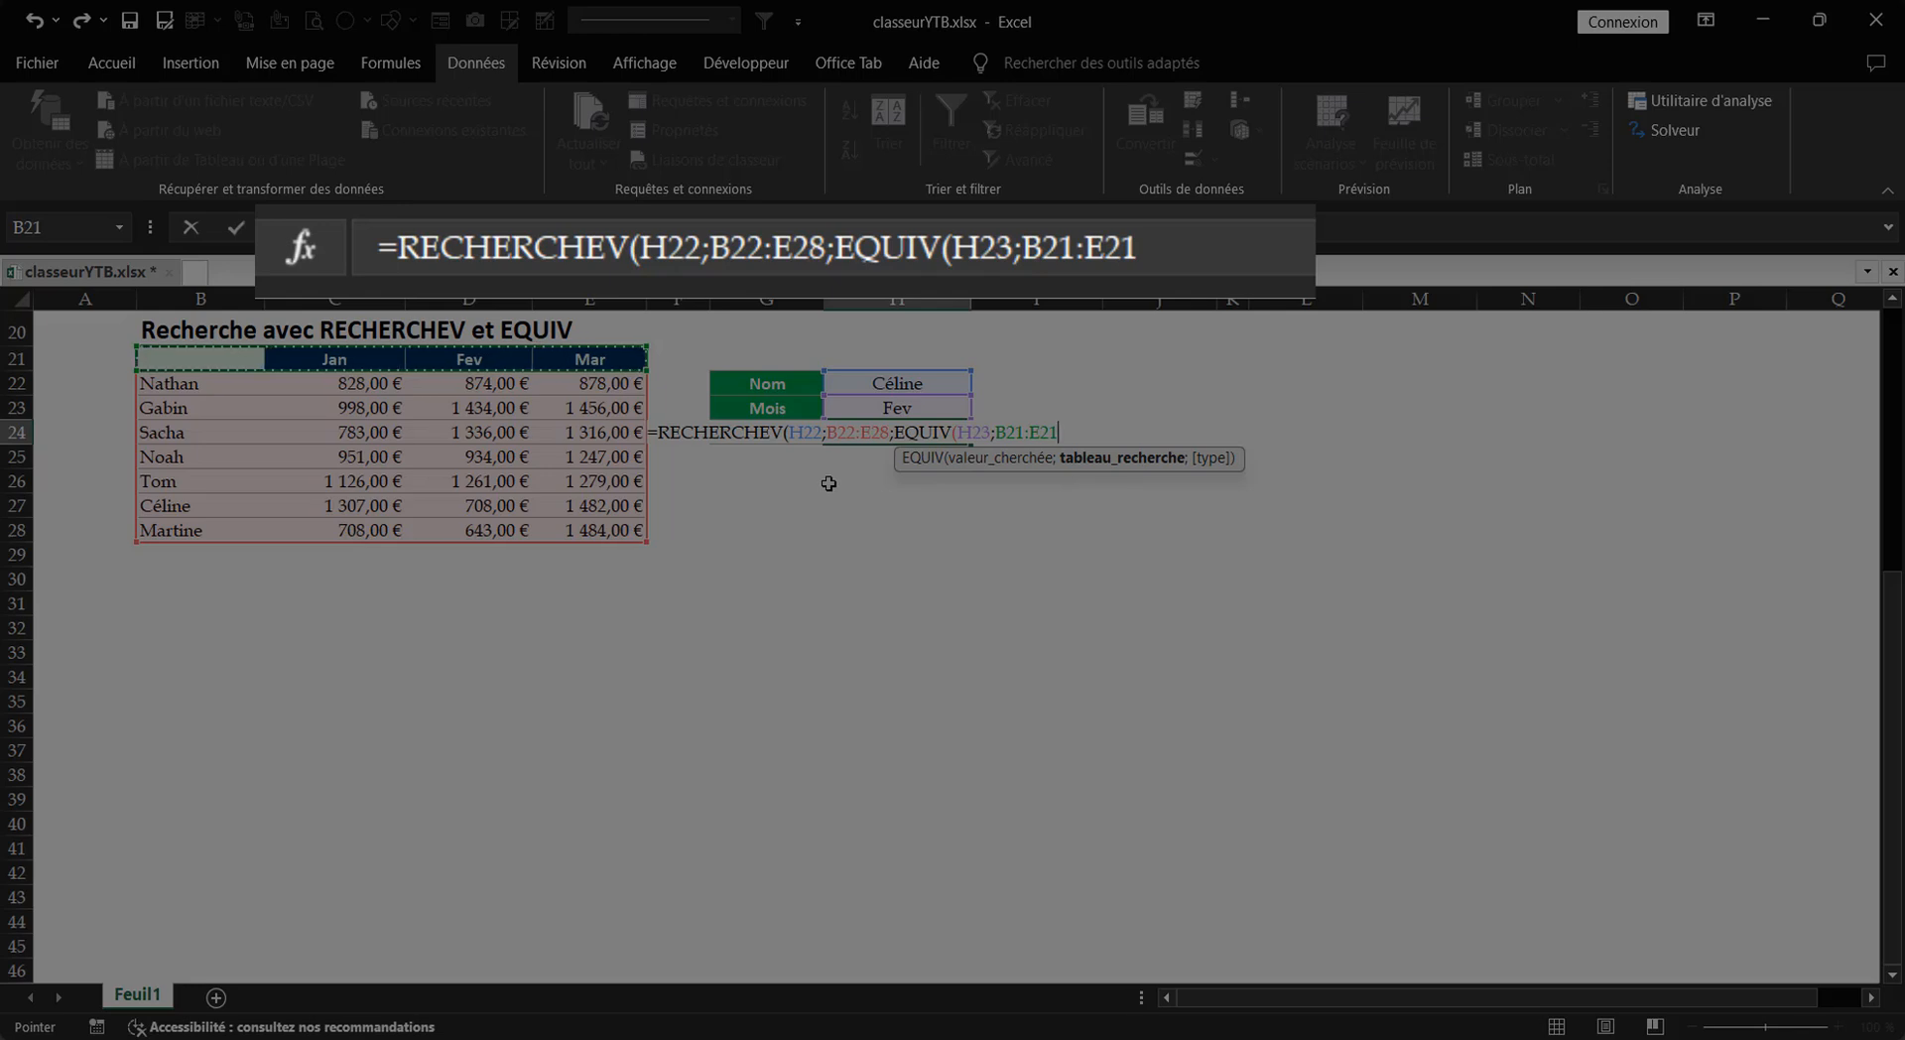
{"action": "type", "text": ";"}
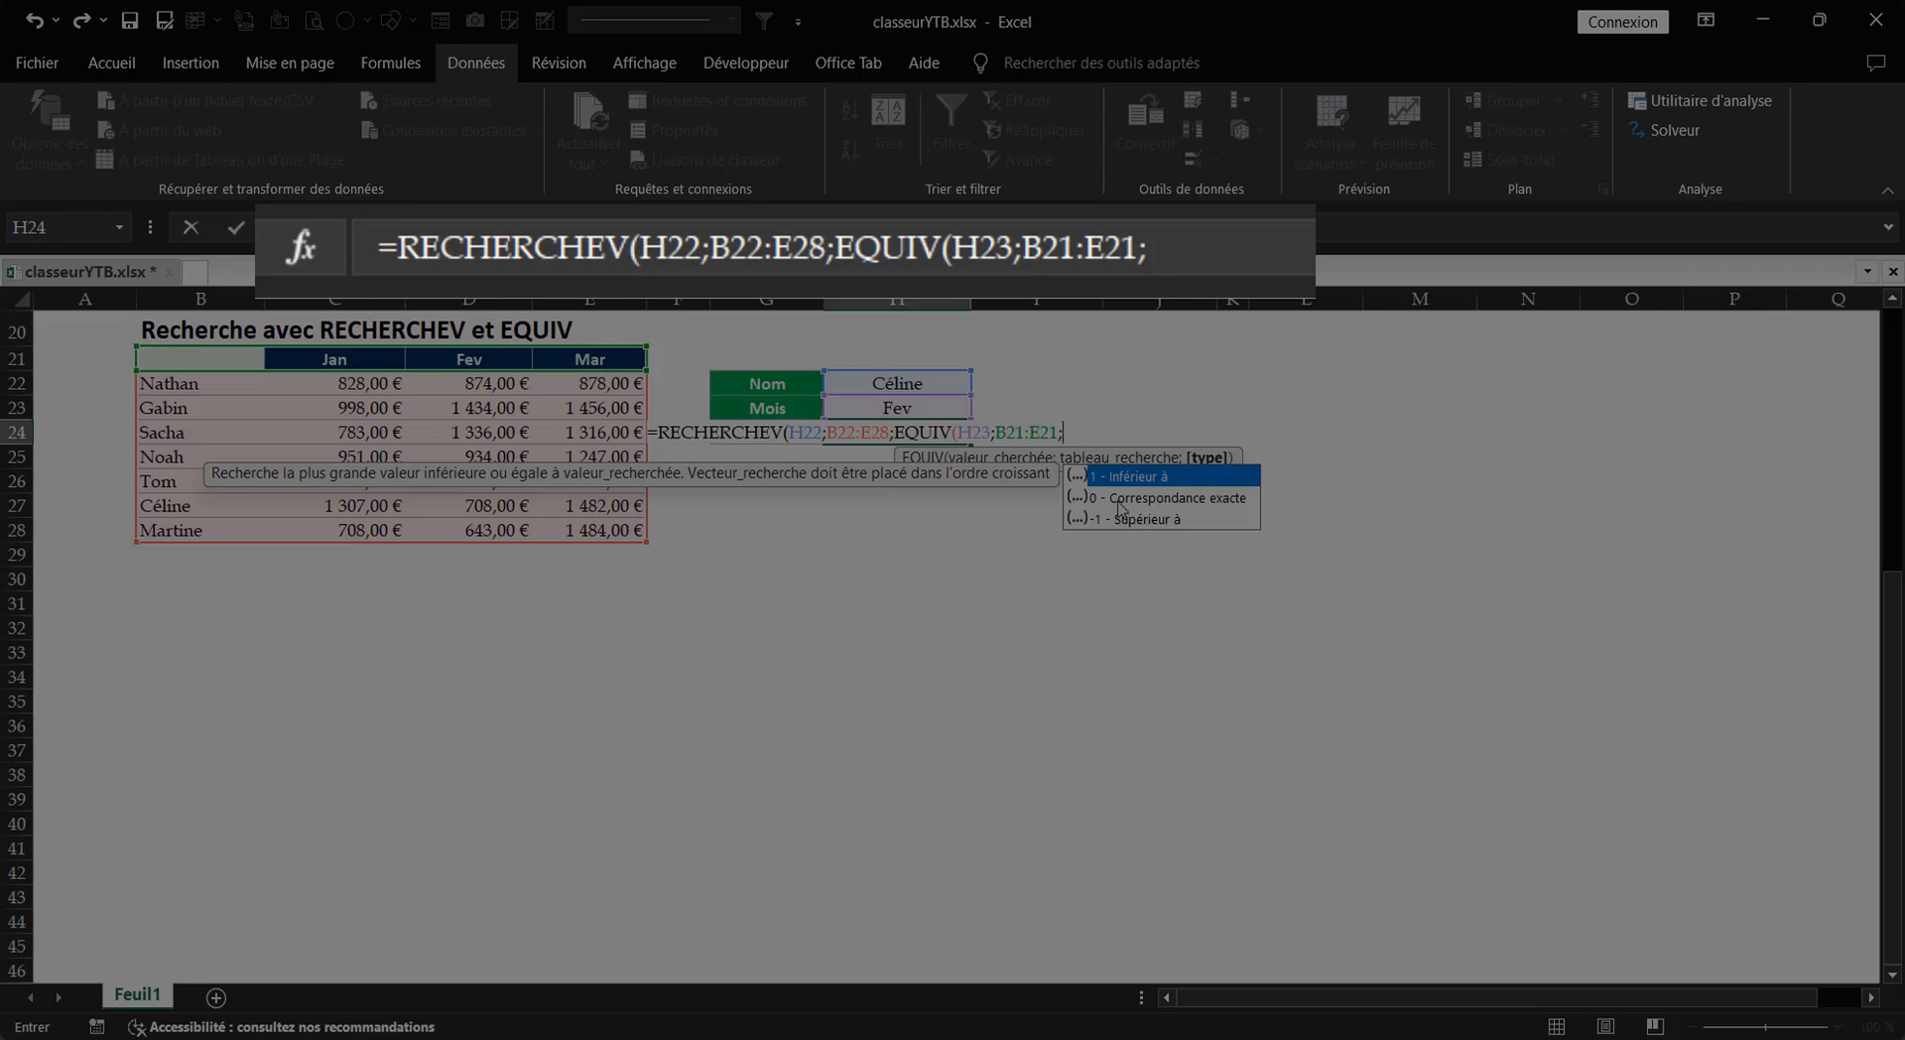
{"action": "type", "text": "0)"}
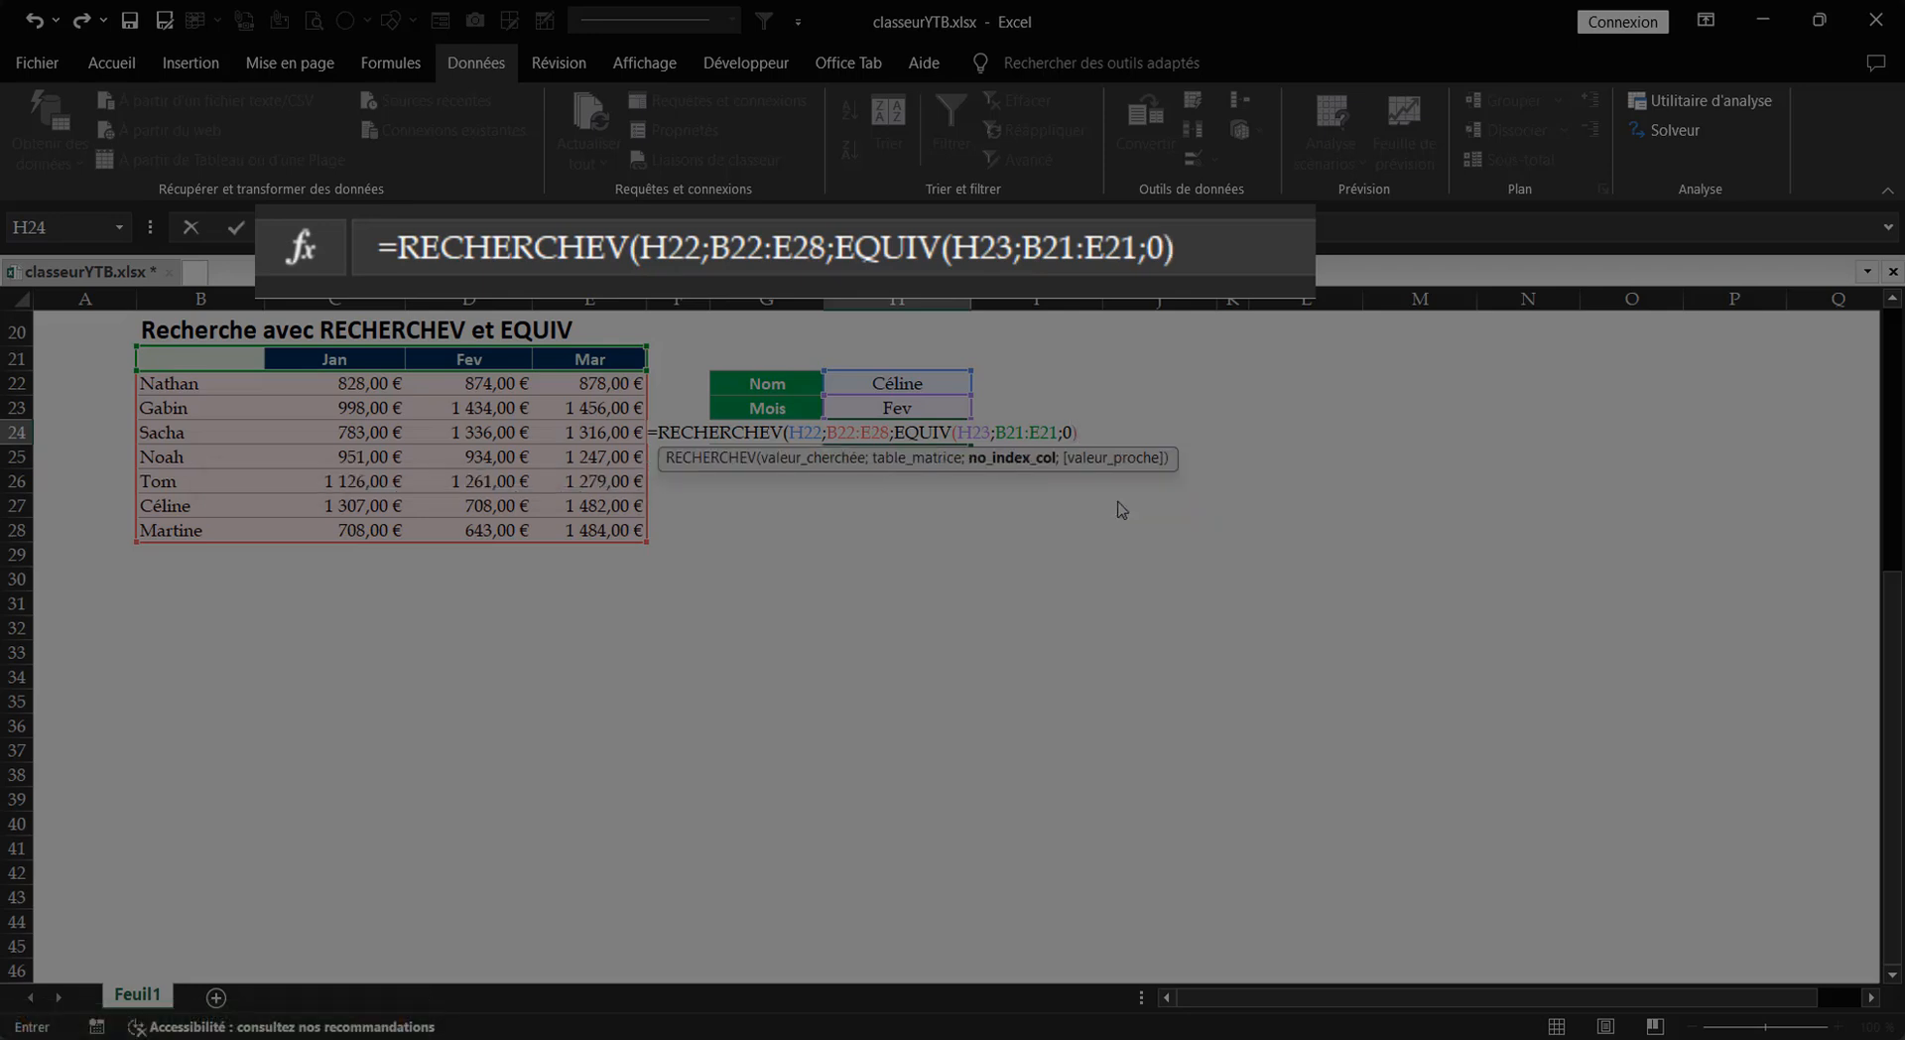
{"action": "type", "text": ";"}
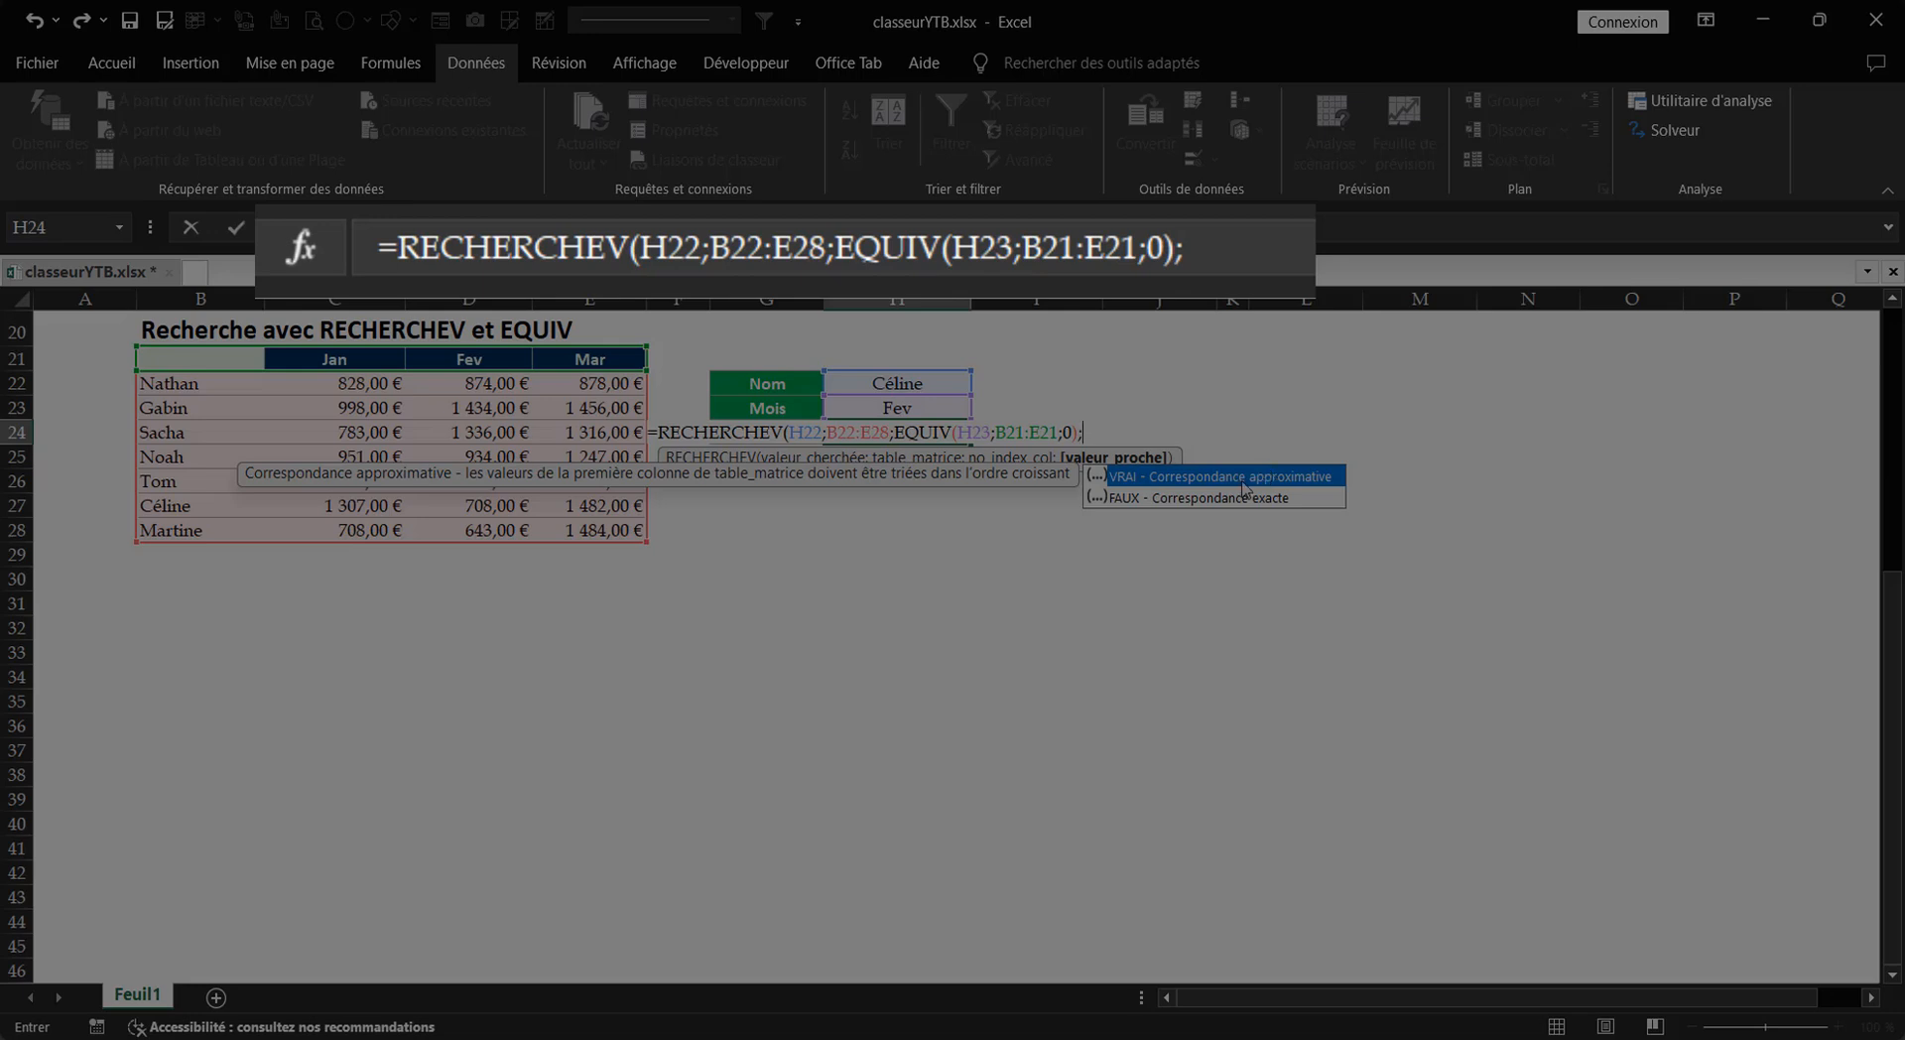
{"action": "type", "text": "0)"}
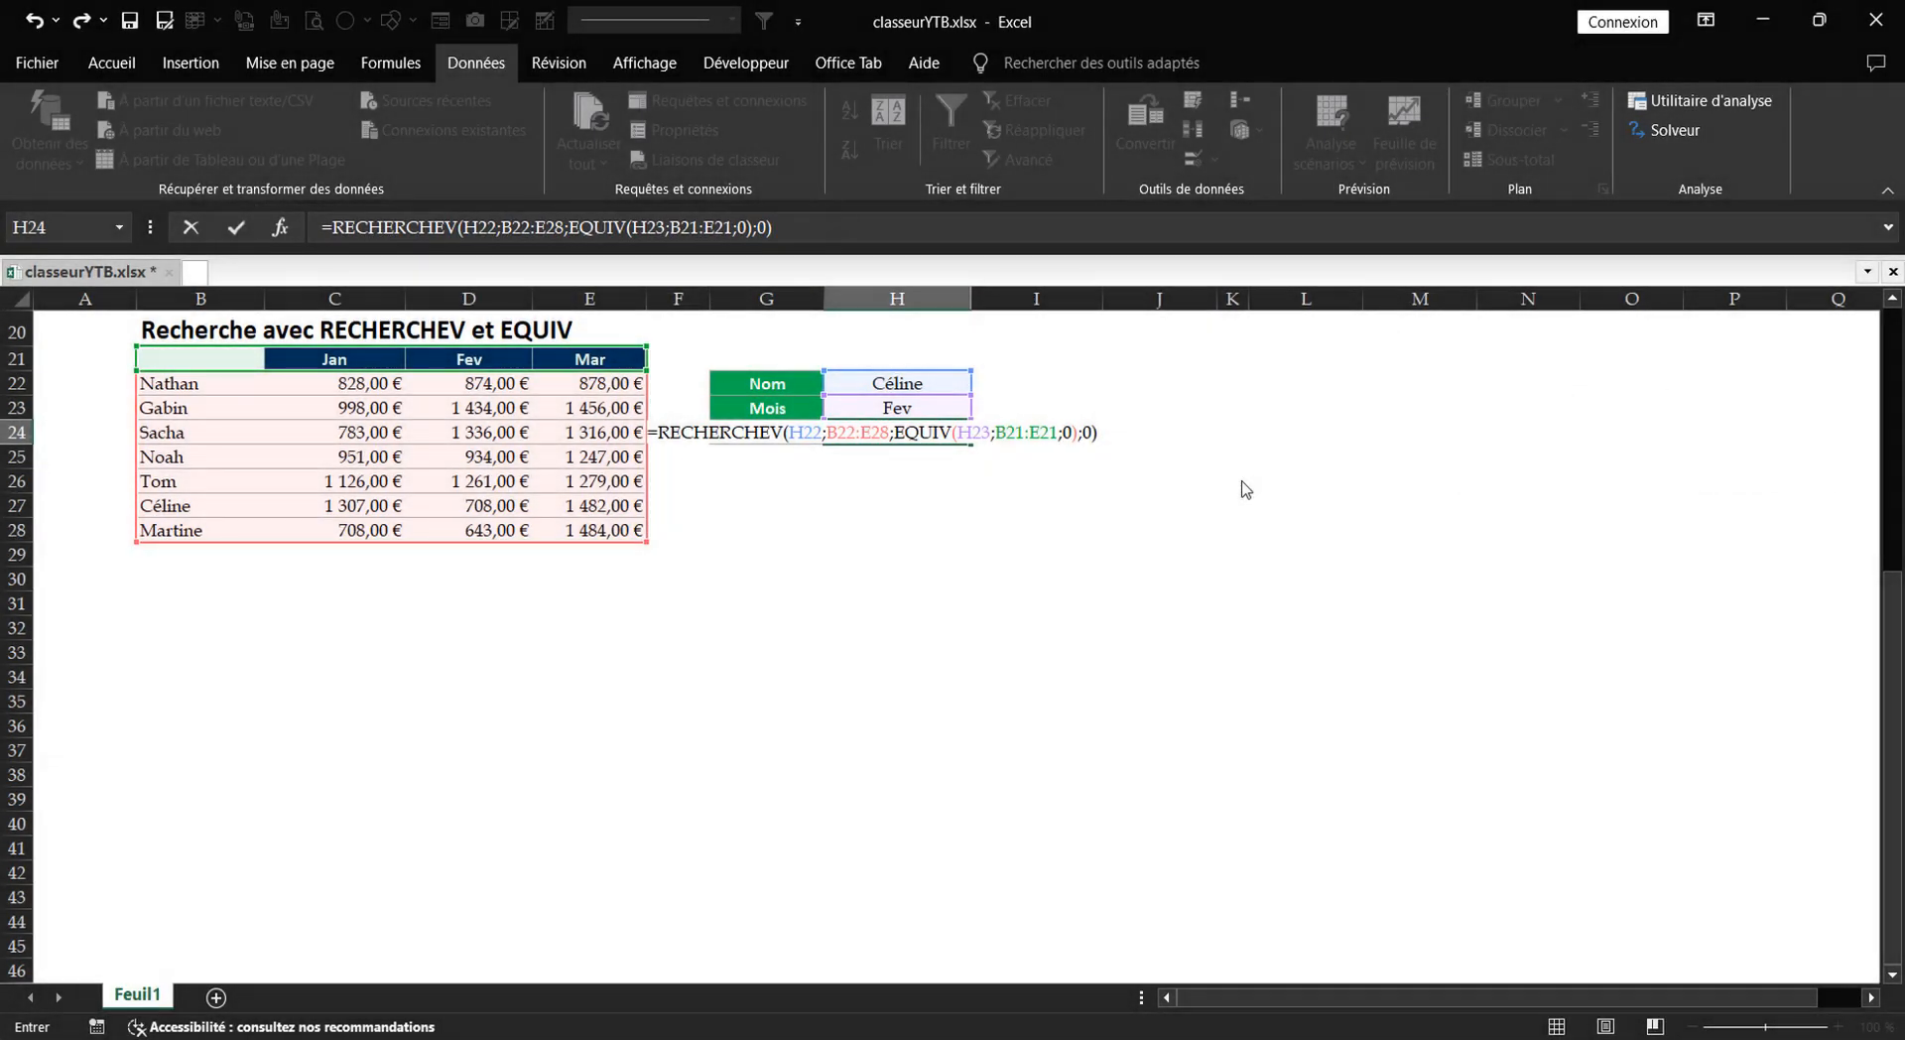
{"action": "key", "text": "ctrl+Return"}
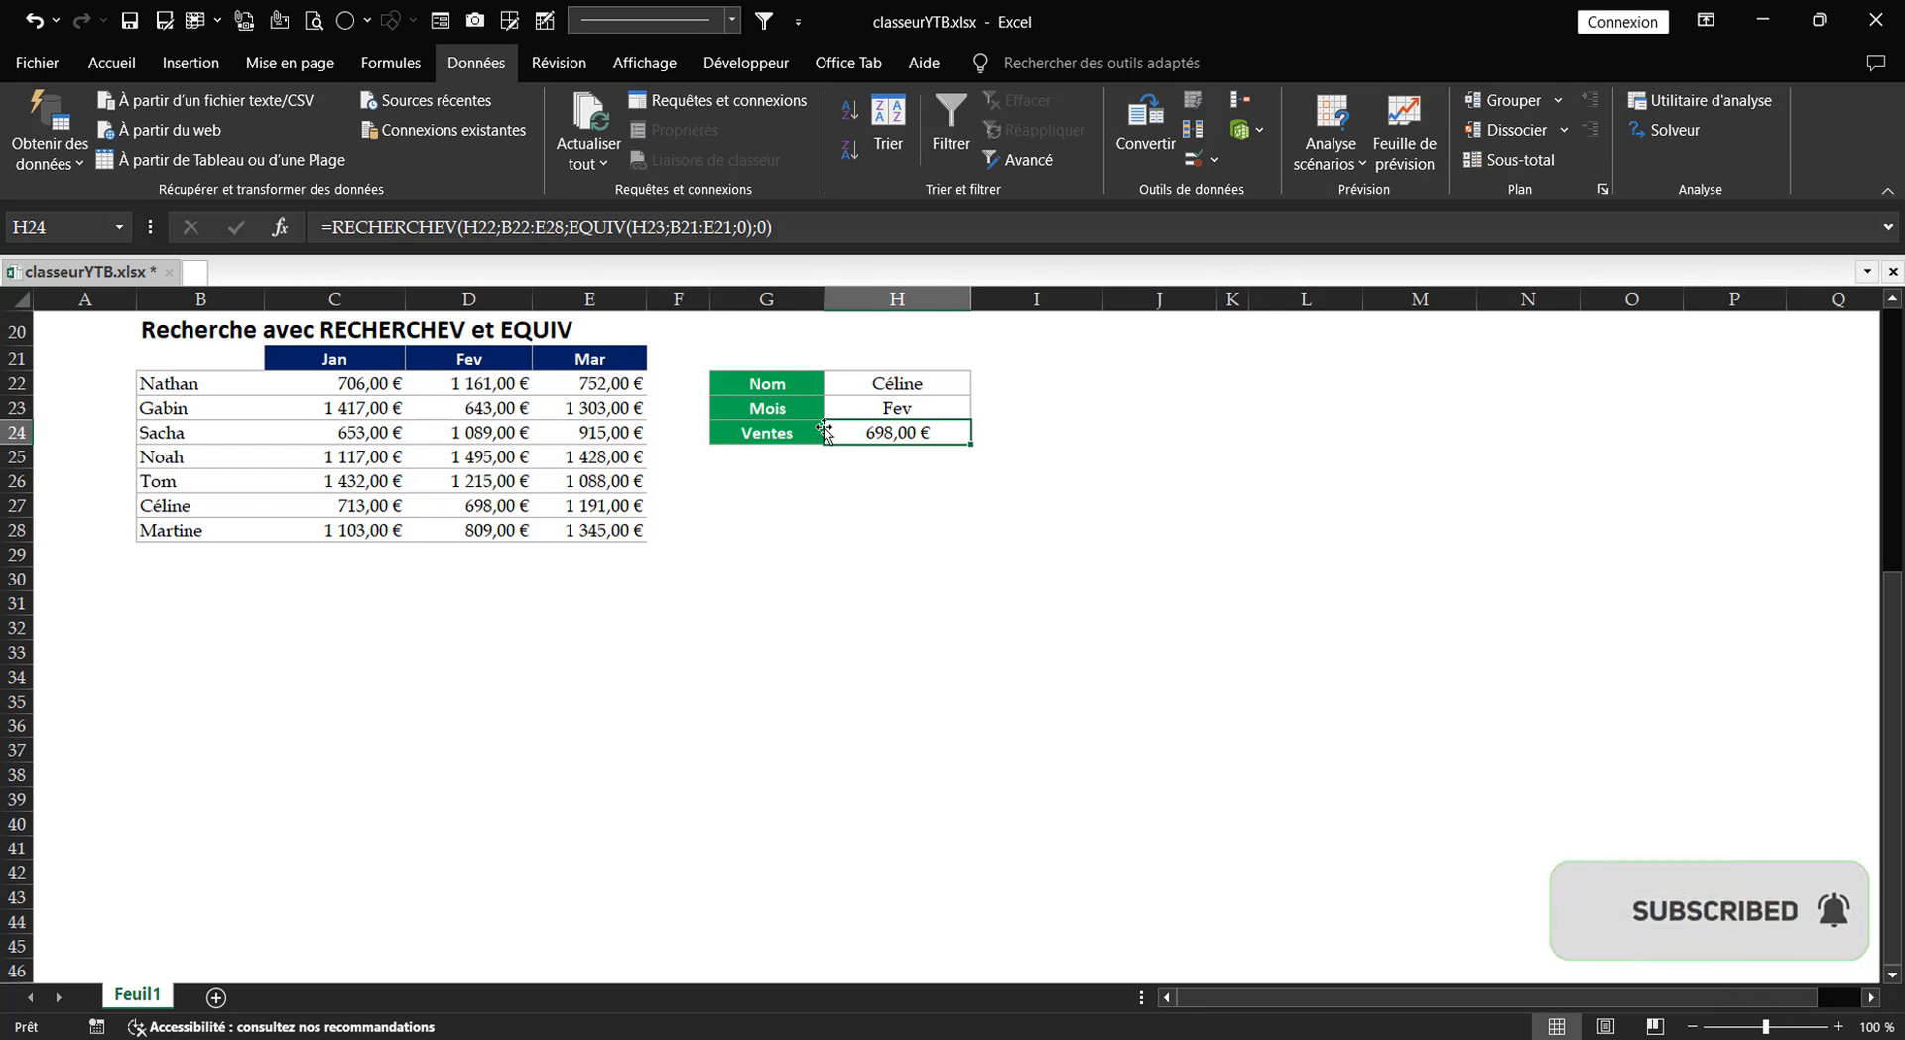
- Choose Mar as the month in H23 and the person from row 23 as the name in H22
{"action": "left_click", "coordinate": [911, 360]}
{"action": "left_click", "coordinate": [935, 407]}
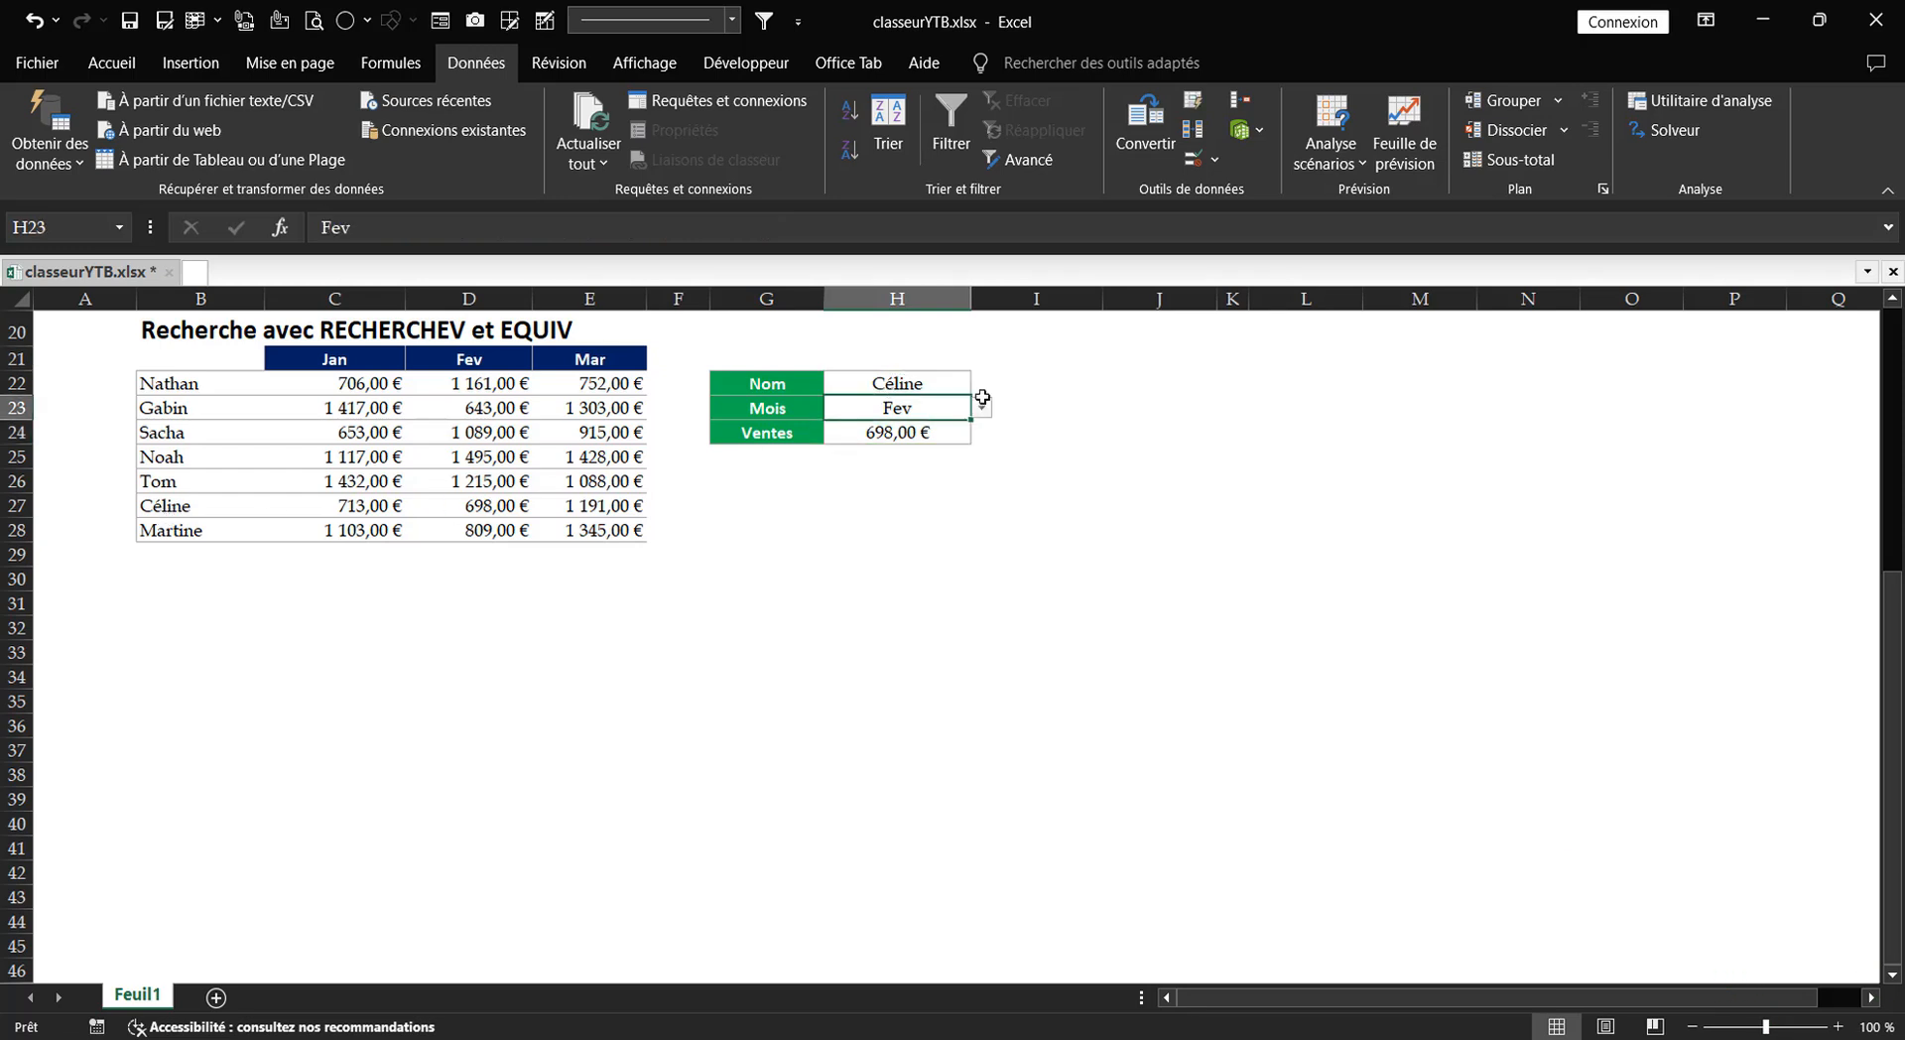
{"action": "left_click", "coordinate": [980, 408]}
{"action": "left_click", "coordinate": [941, 464]}
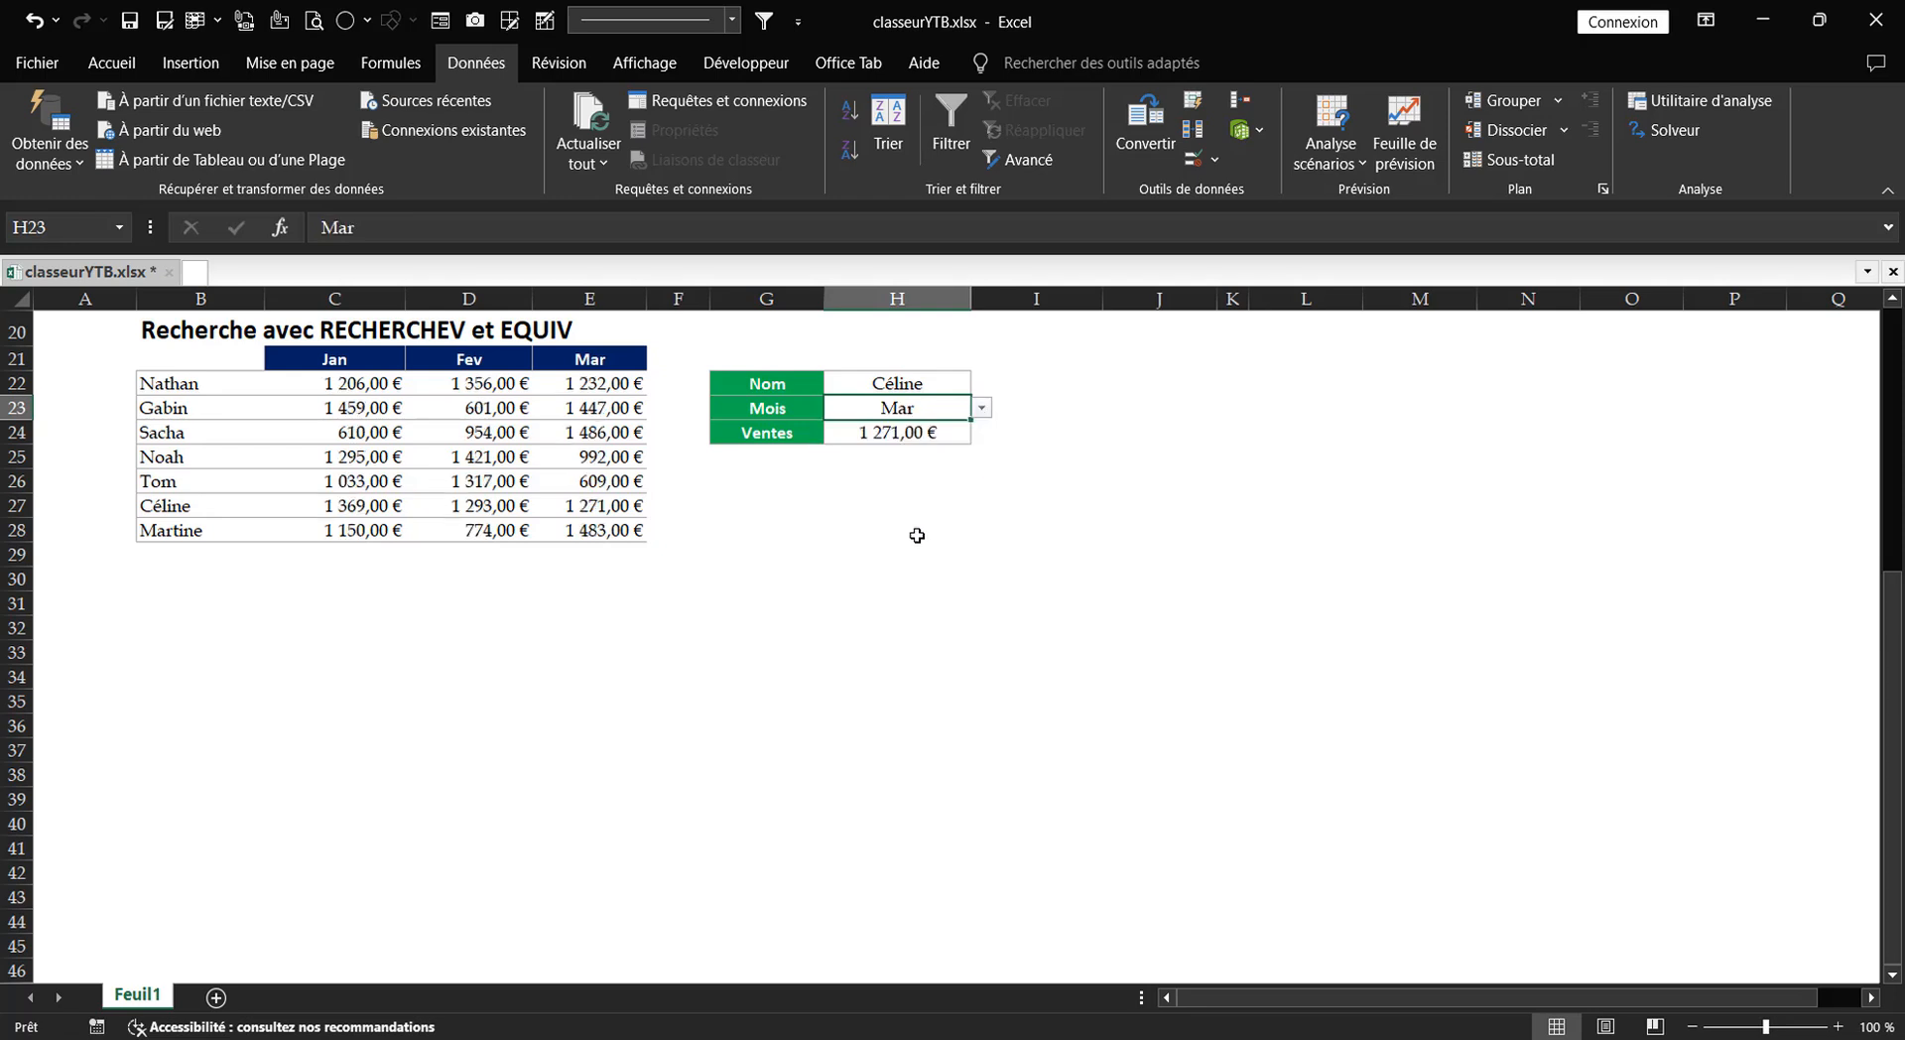
{"action": "left_click", "coordinate": [948, 374]}
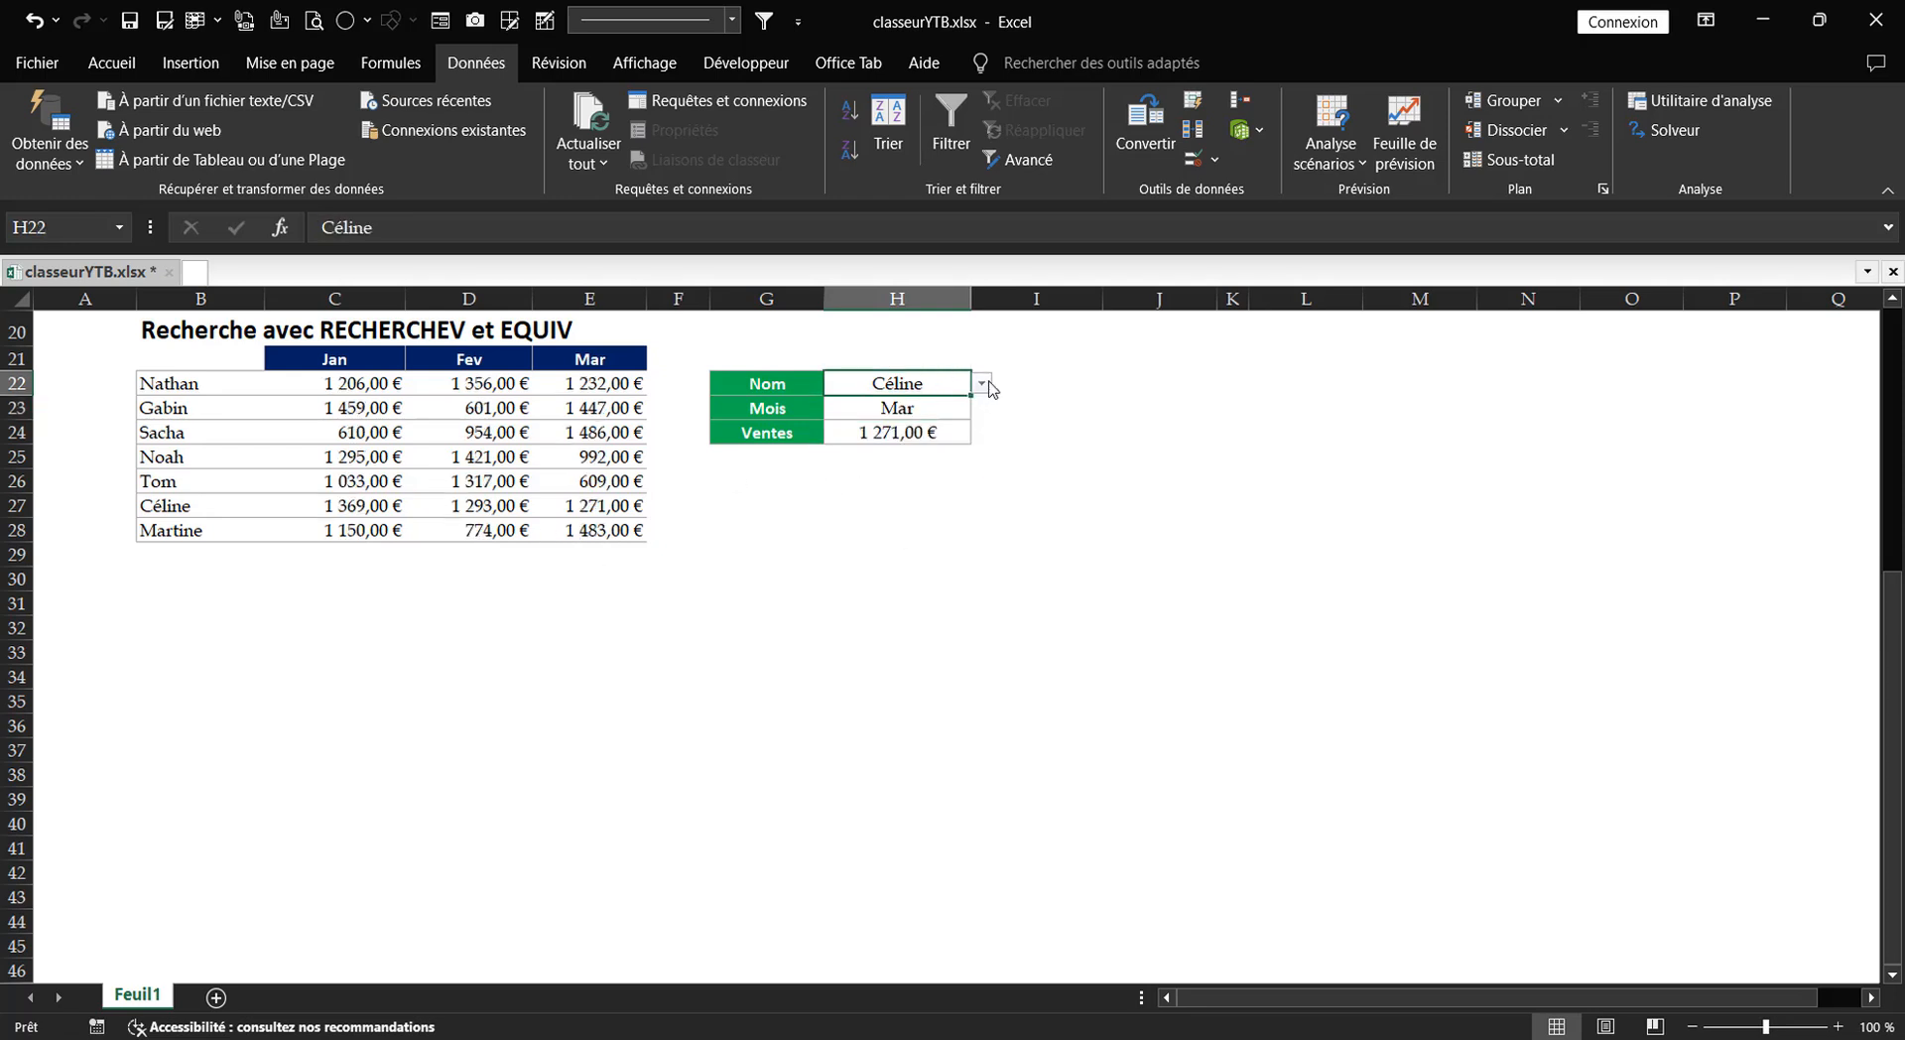
{"action": "left_click", "coordinate": [981, 383]}
{"action": "left_click", "coordinate": [893, 421]}
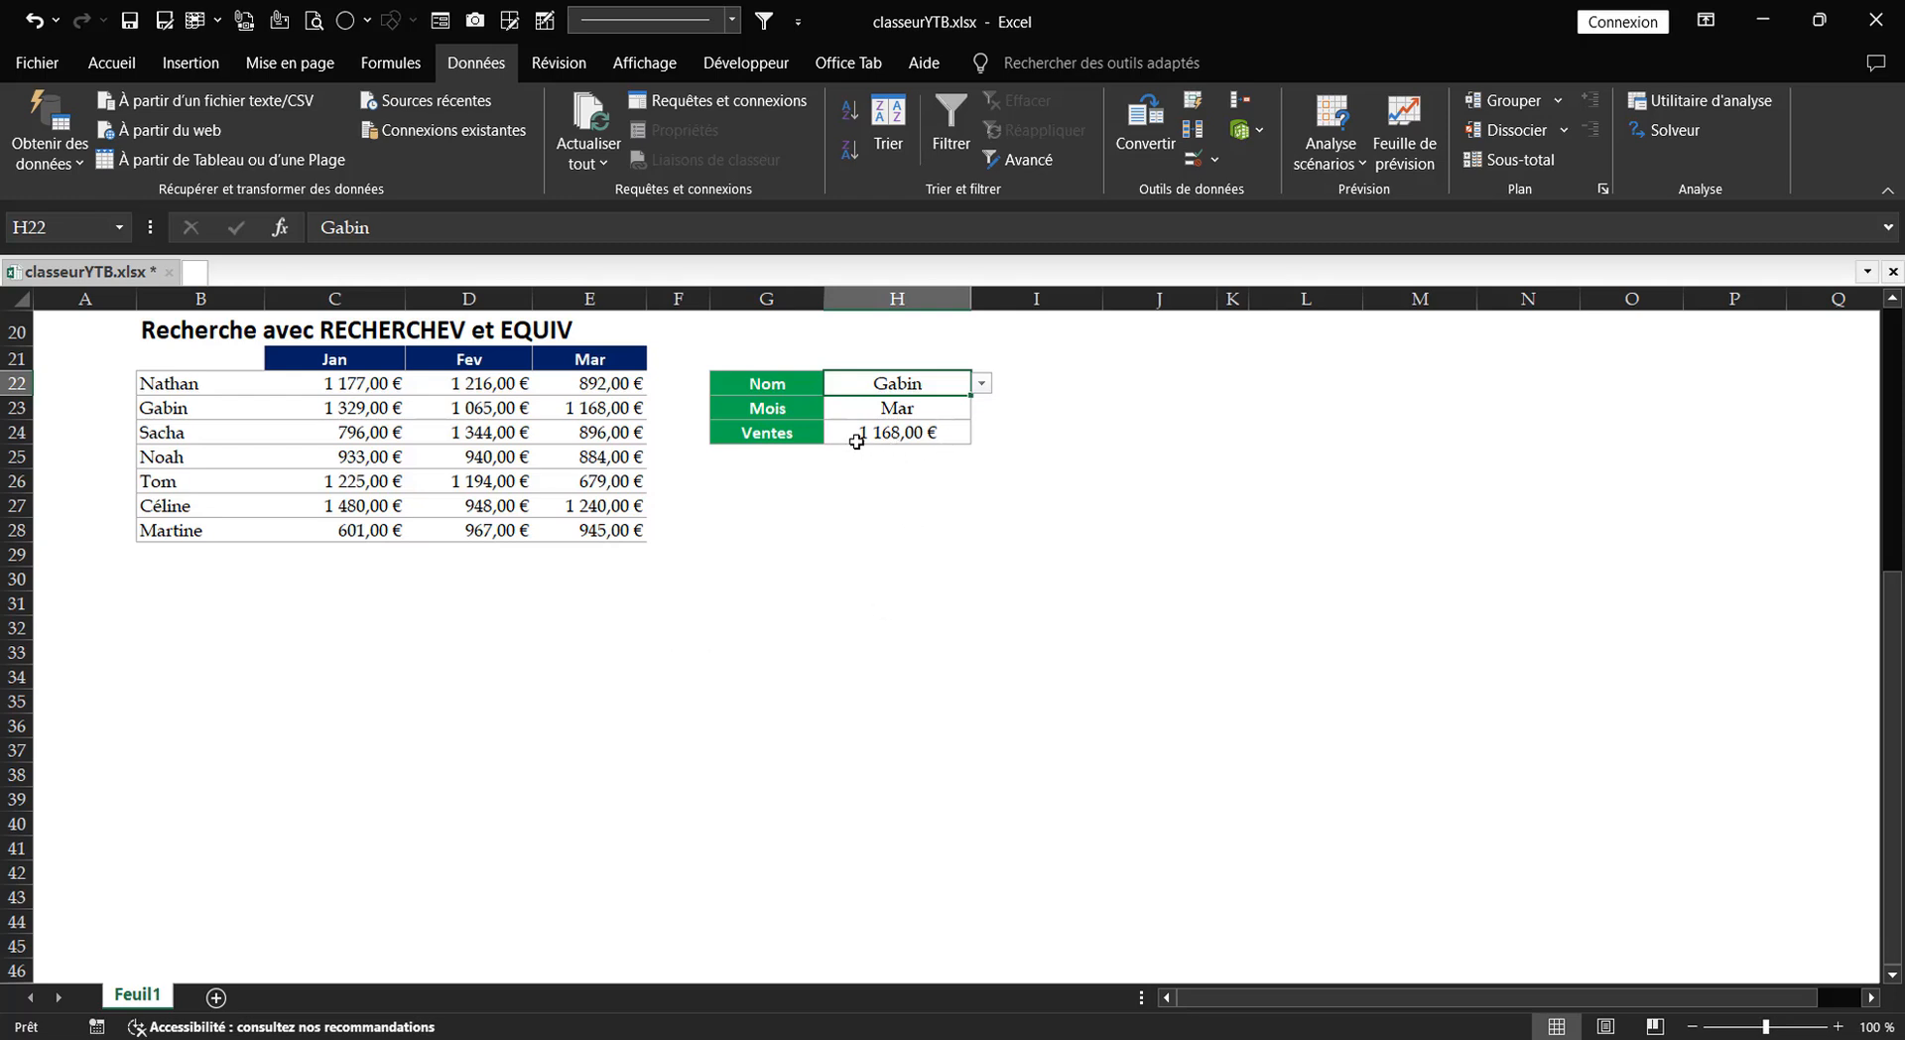
{"action": "key", "text": "Down"}
{"action": "key", "text": "Down"}
{"action": "key", "text": "Down"}
{"action": "key", "text": "Down"}
{"action": "key", "text": "Down"}
{"action": "left_click", "coordinate": [1012, 413]}
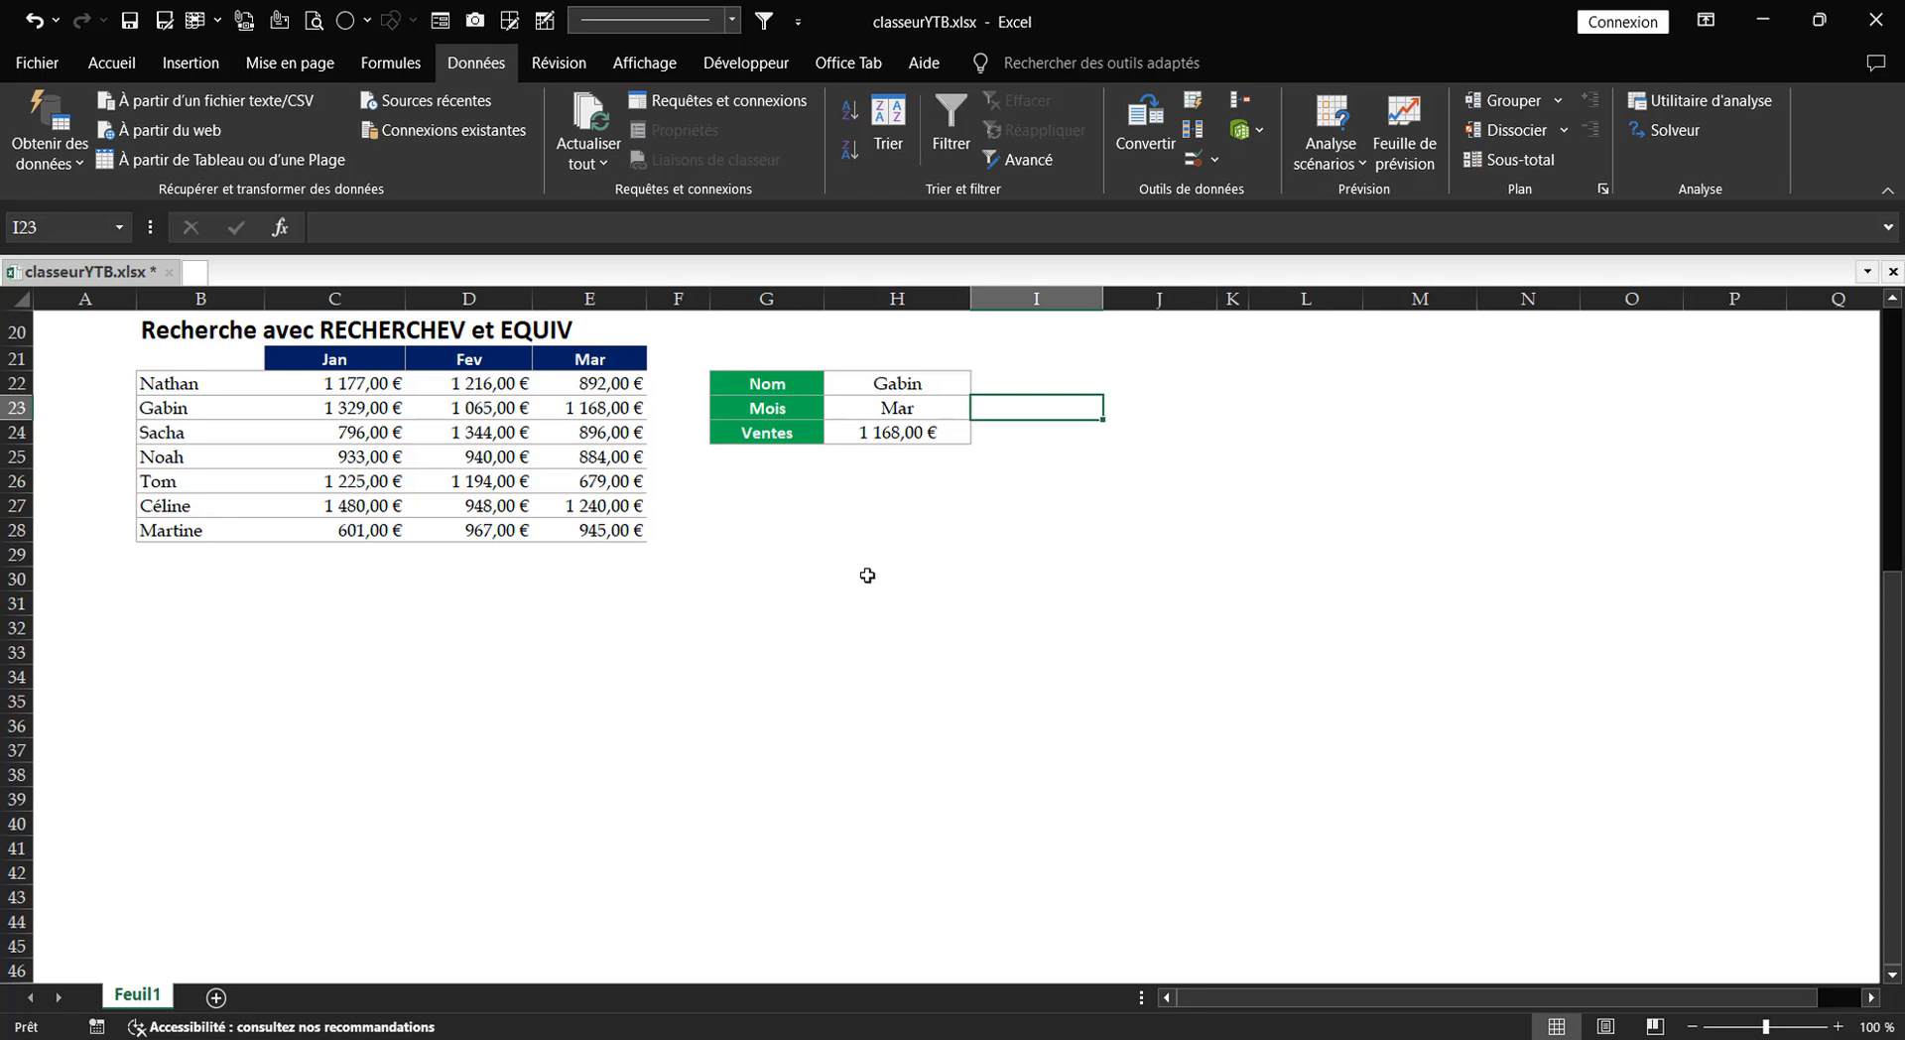
{"action": "left_click", "coordinate": [897, 529]}
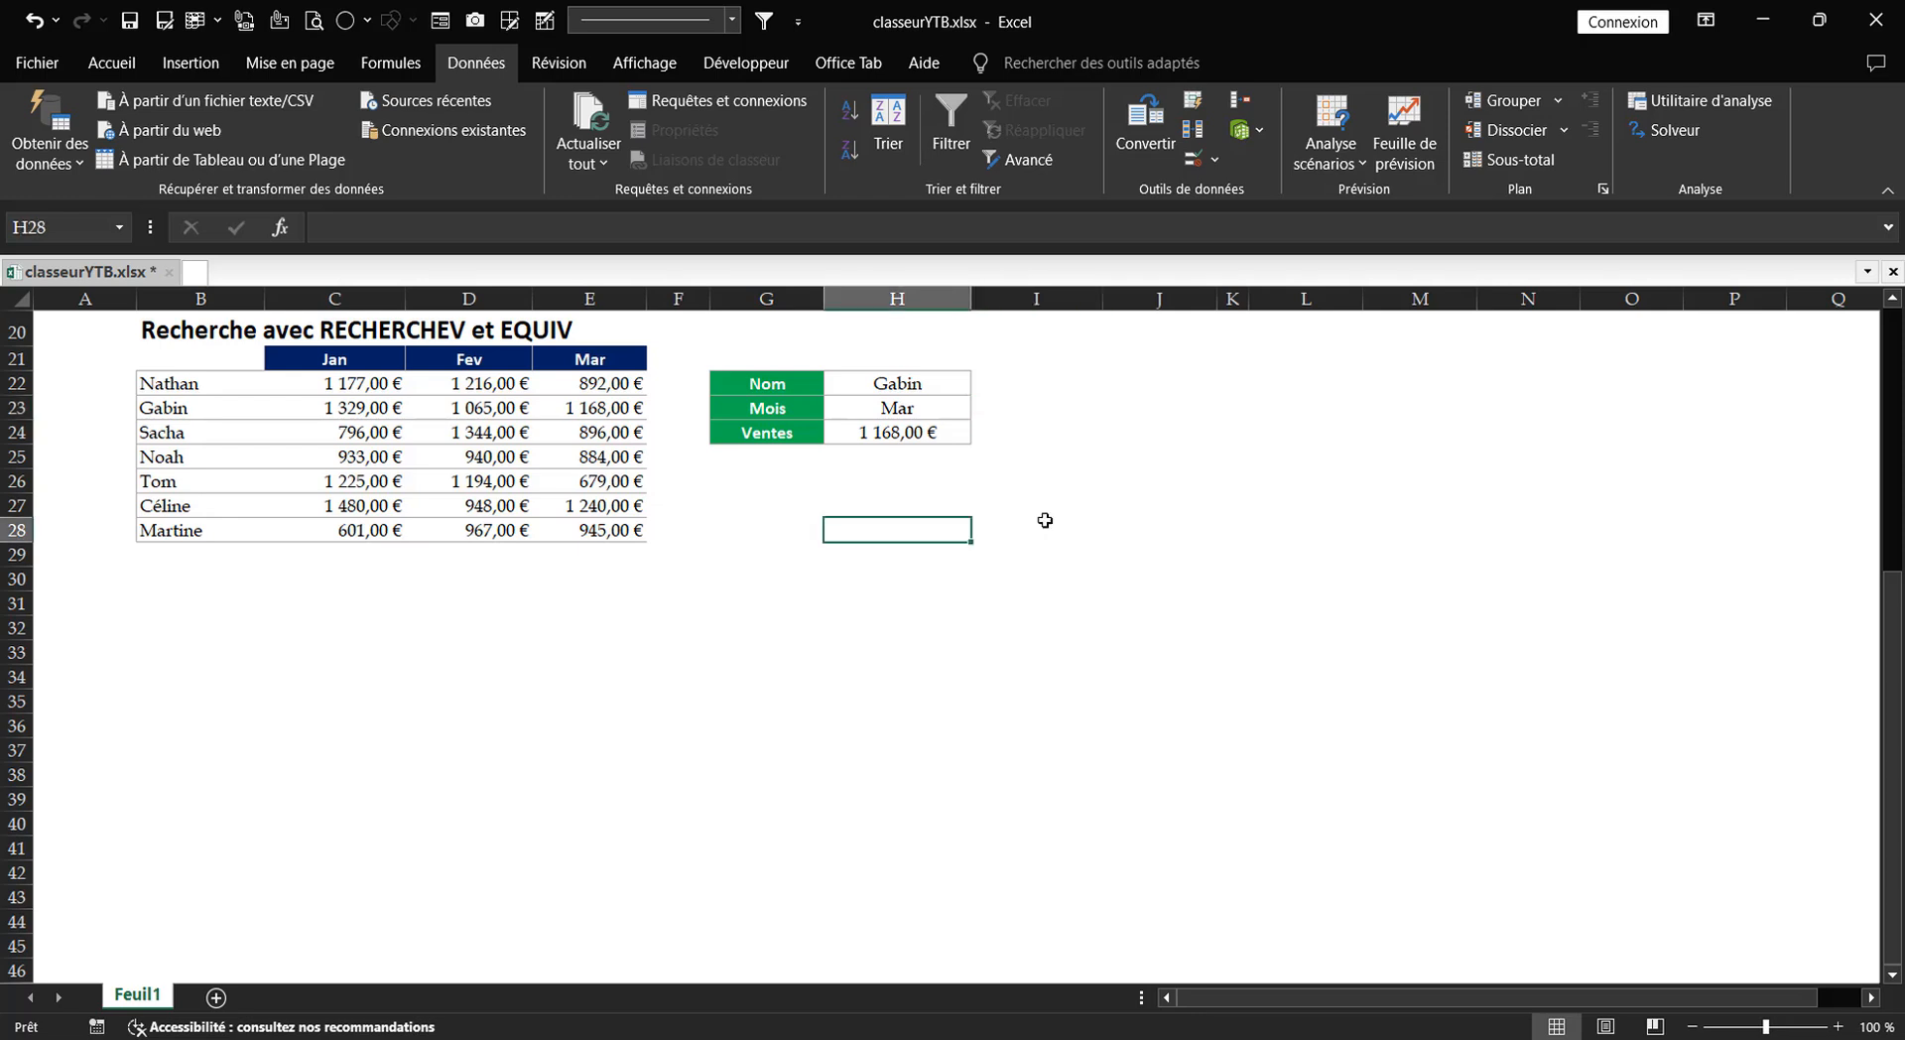